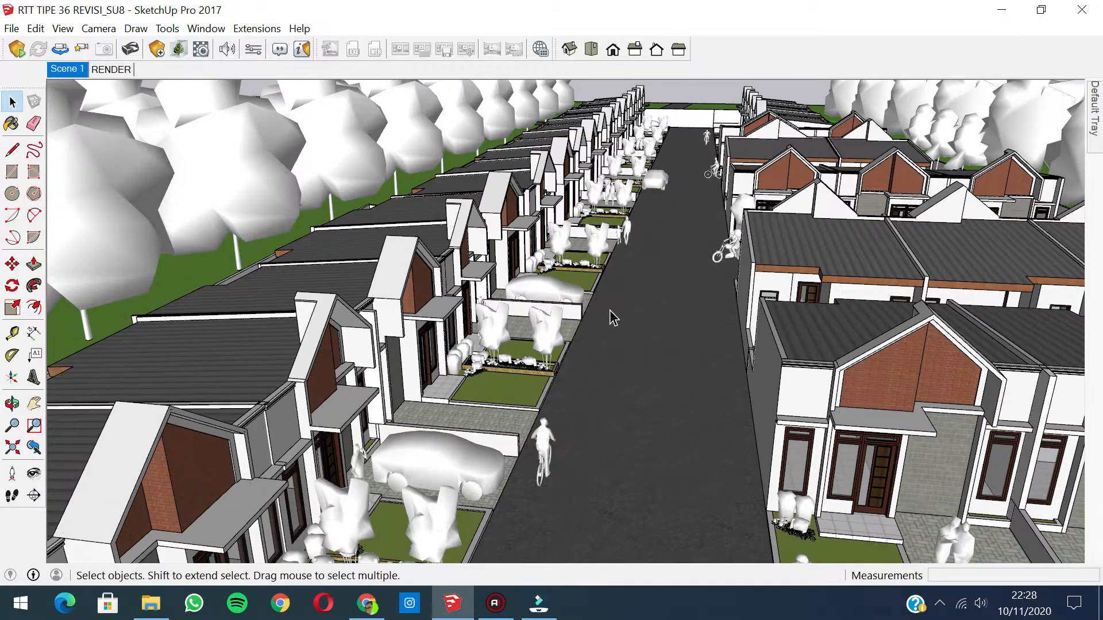
- Check the installed Enscape version in its About dialog and close the dialog
middle_drag(611, 315, 328, 115)
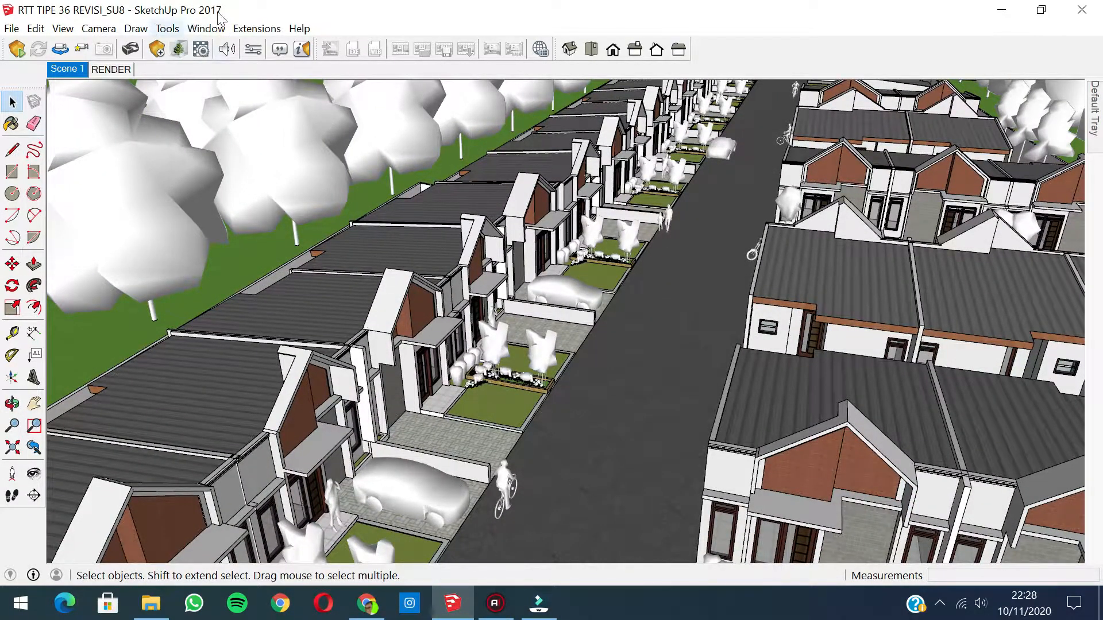
scroll(666, 244, down, 3)
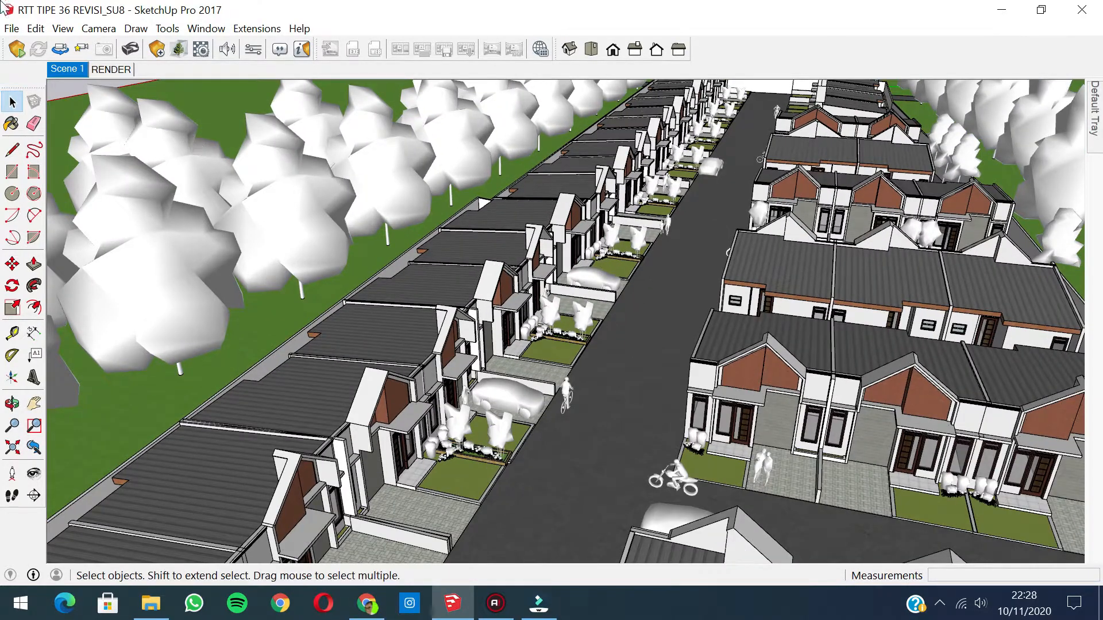
click(306, 49)
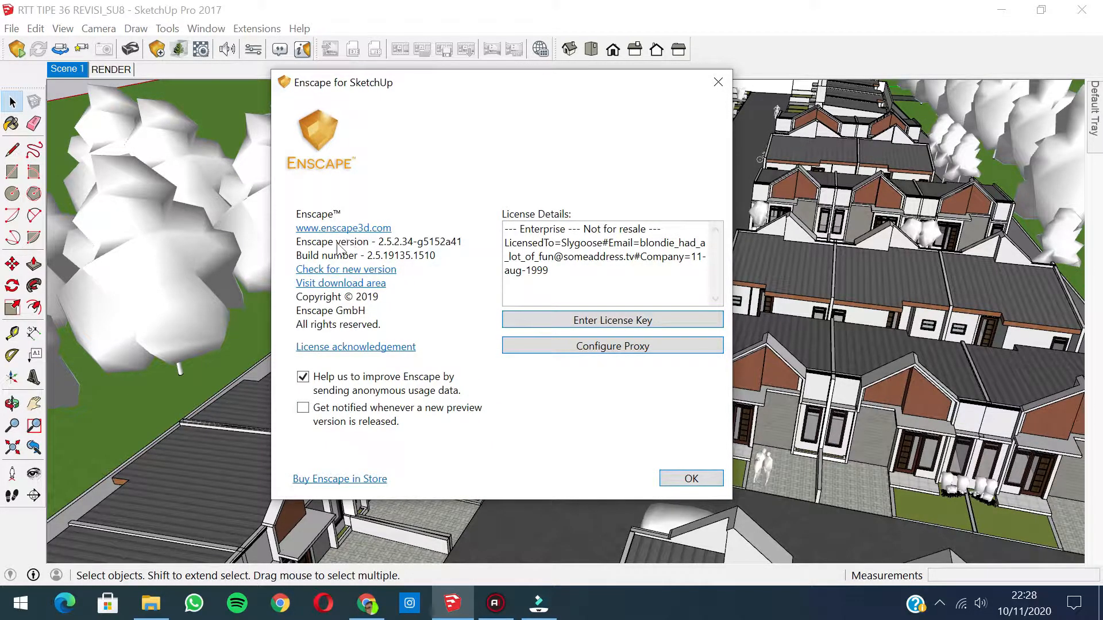
click(701, 483)
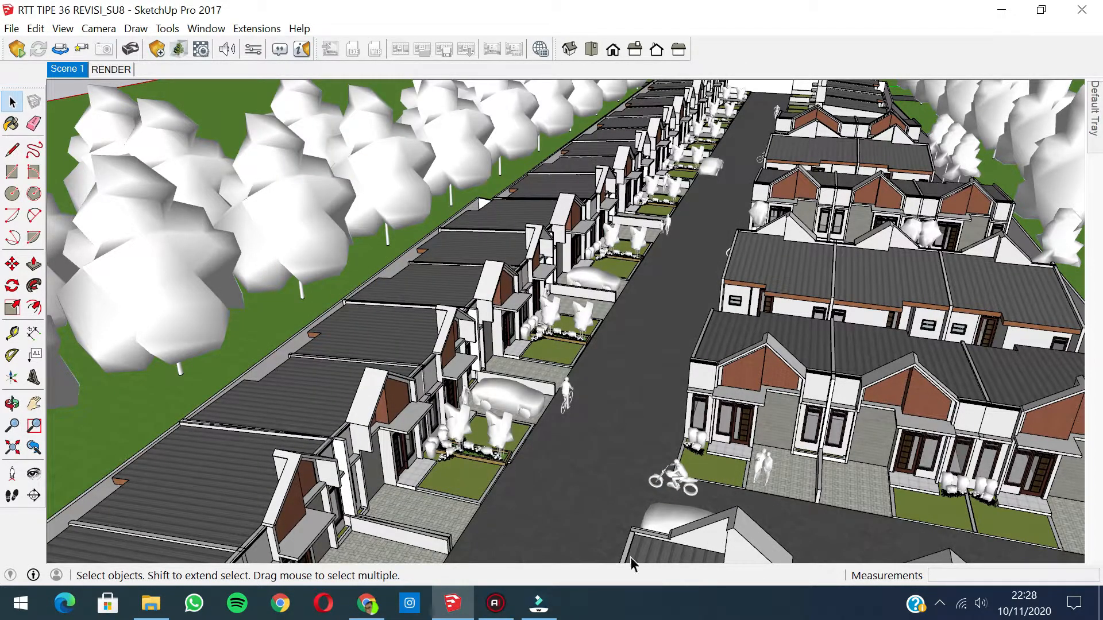
- Switch to Wondershare Filmora, check its version in the About window, and return to SketchUp
click(539, 604)
click(226, 9)
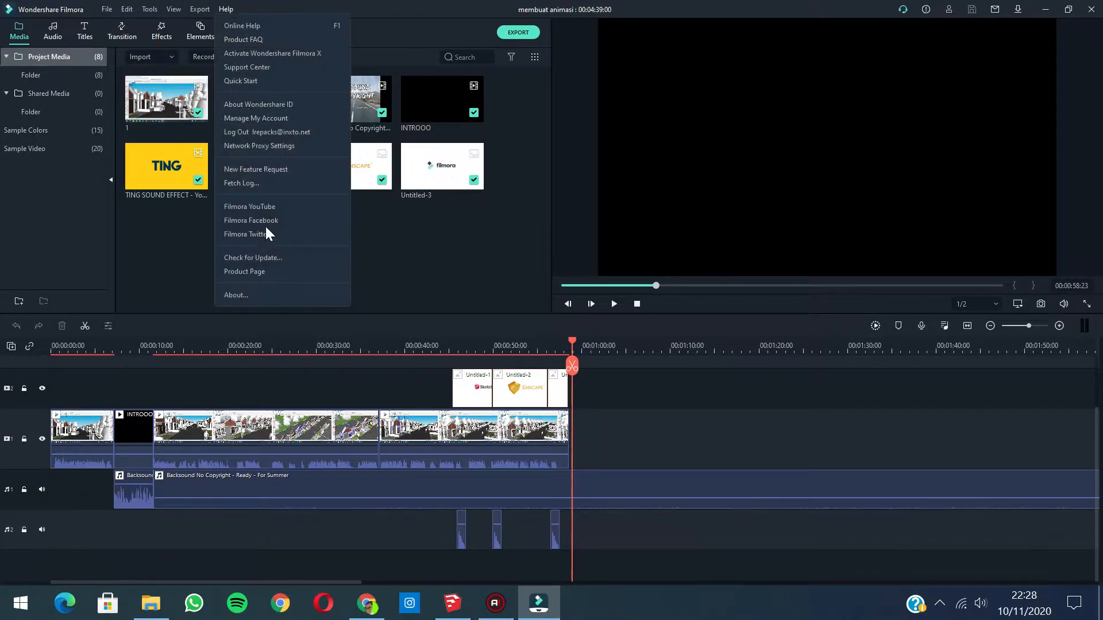
click(260, 295)
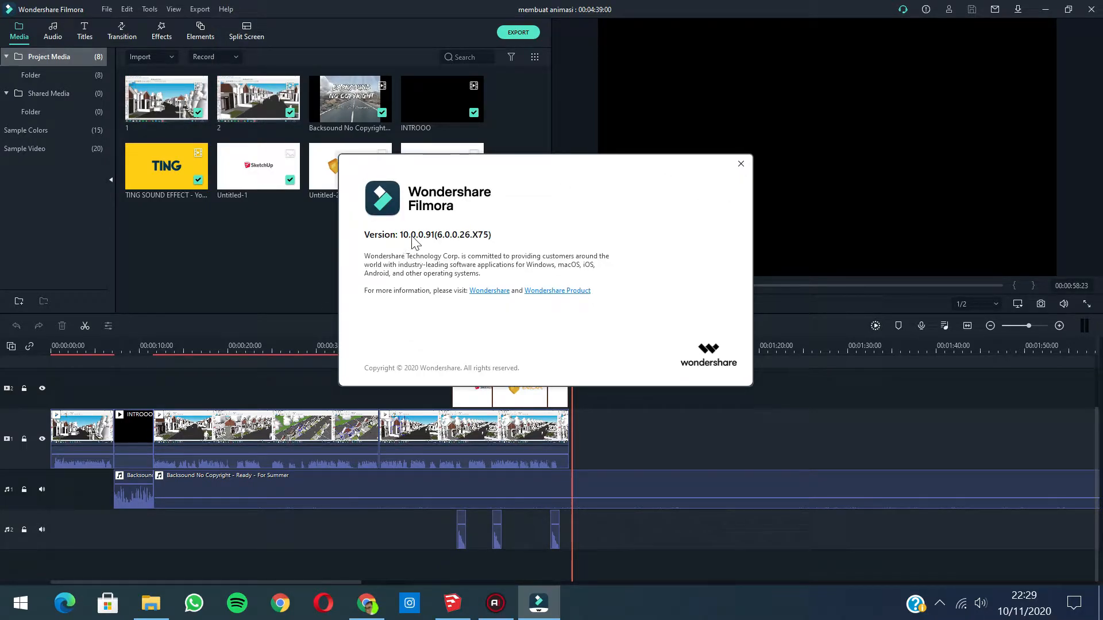
click(741, 163)
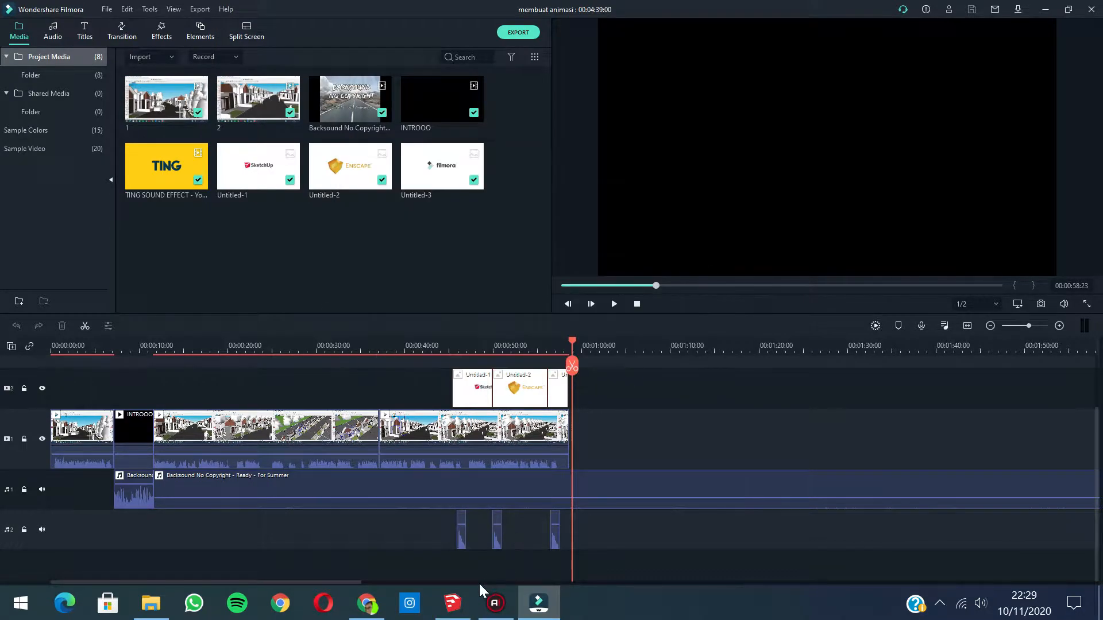
click(459, 607)
- Switch to Chrome to view the GRIYA SHAFA MARWA 2 PROJECT - ANIMATION video page on YouTube
middle_drag(571, 276, 566, 207)
scroll(632, 262, up, 5)
scroll(678, 313, up, 5)
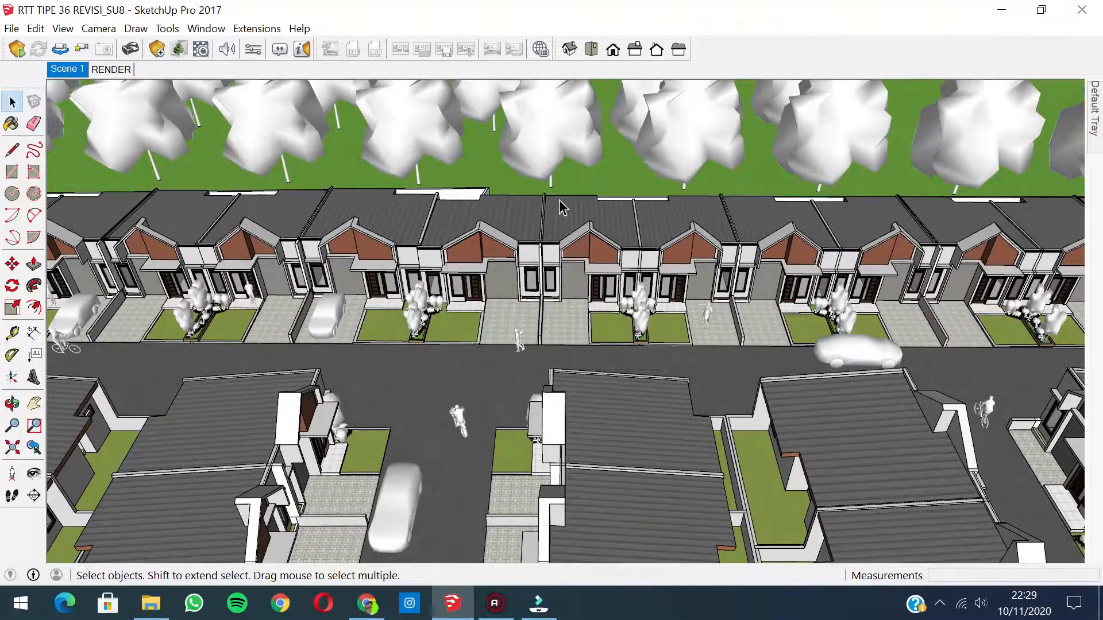
click(367, 603)
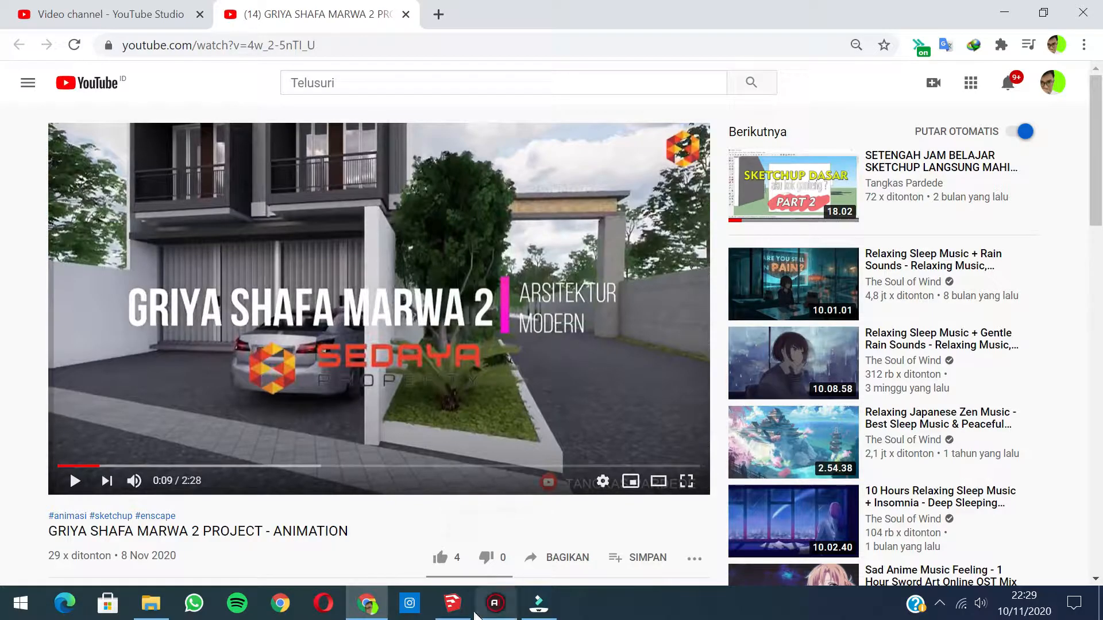
- Switch back to SketchUp, frame the housing rows from above, and start the Enscape live render
click(452, 604)
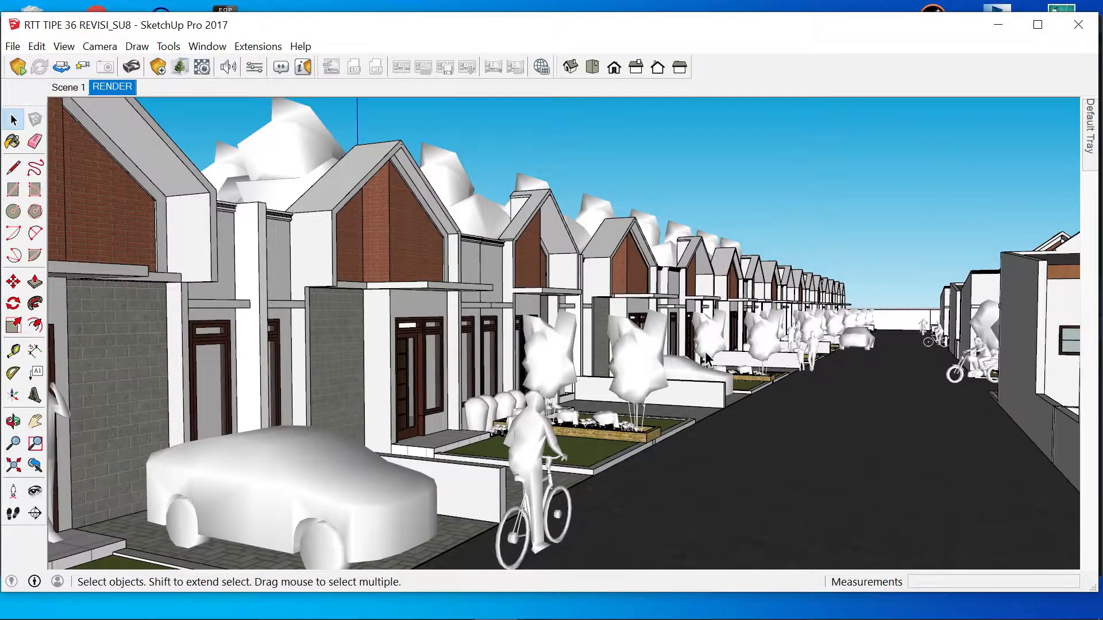
middle_drag(727, 364, 659, 358)
scroll(659, 357, down, 8)
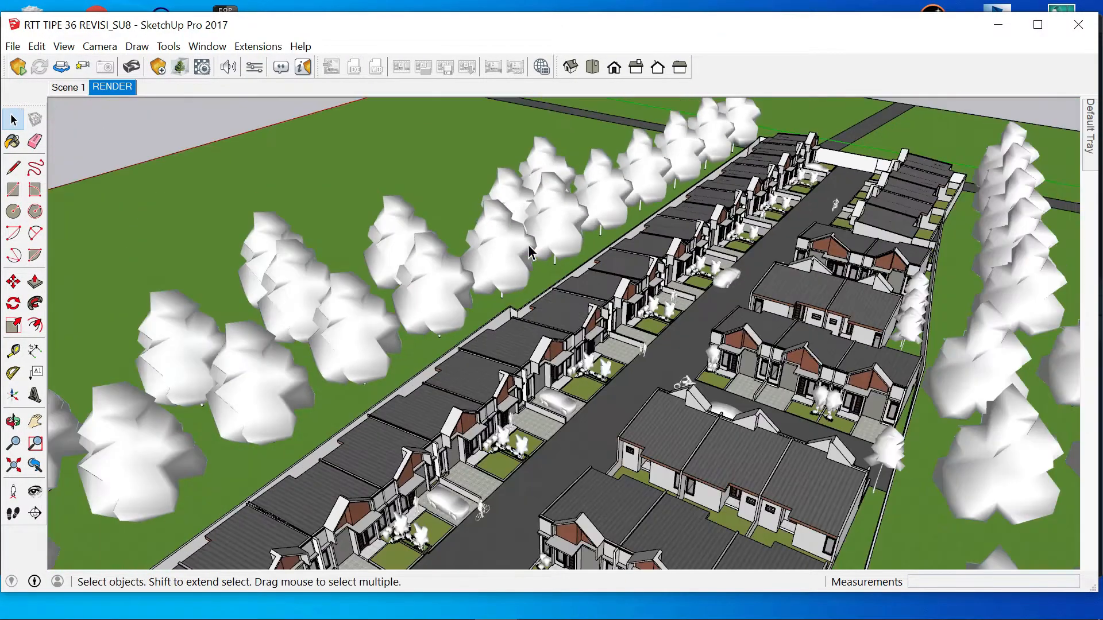
scroll(540, 387, up, 8)
scroll(415, 335, up, 2)
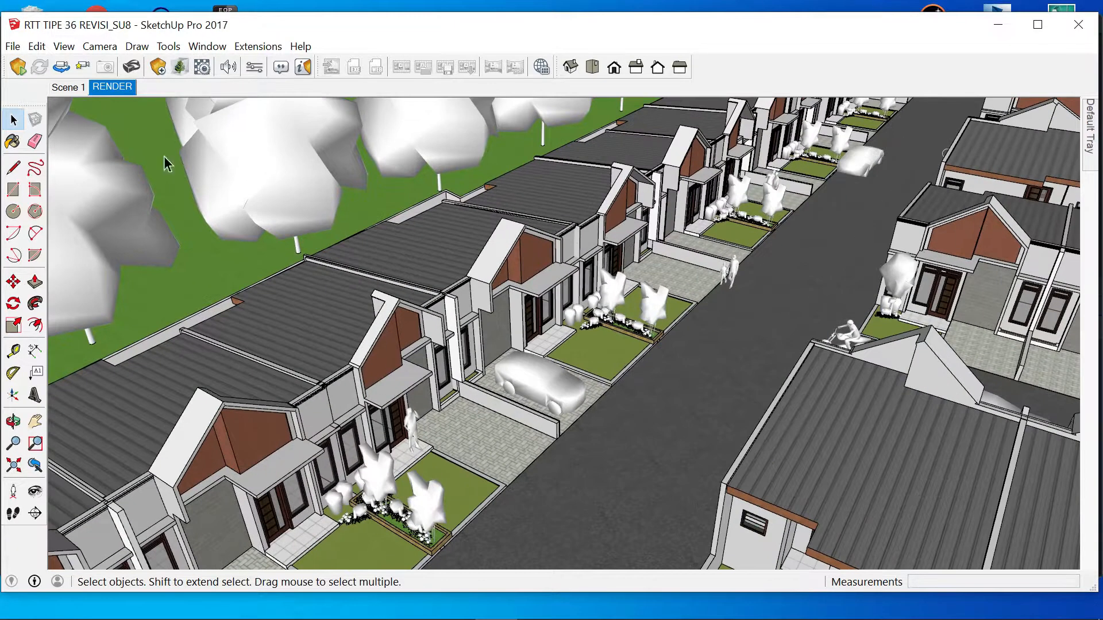
click(19, 65)
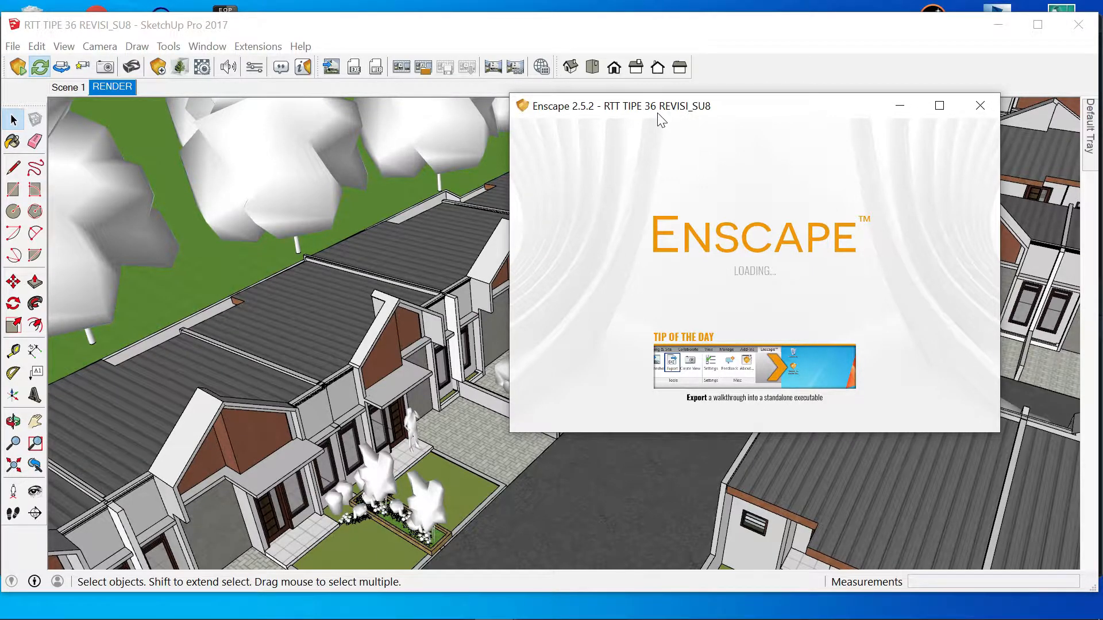
- Move the Enscape render window toward the middle of the SketchUp model view and enlarge it slightly
drag(777, 112, 528, 138)
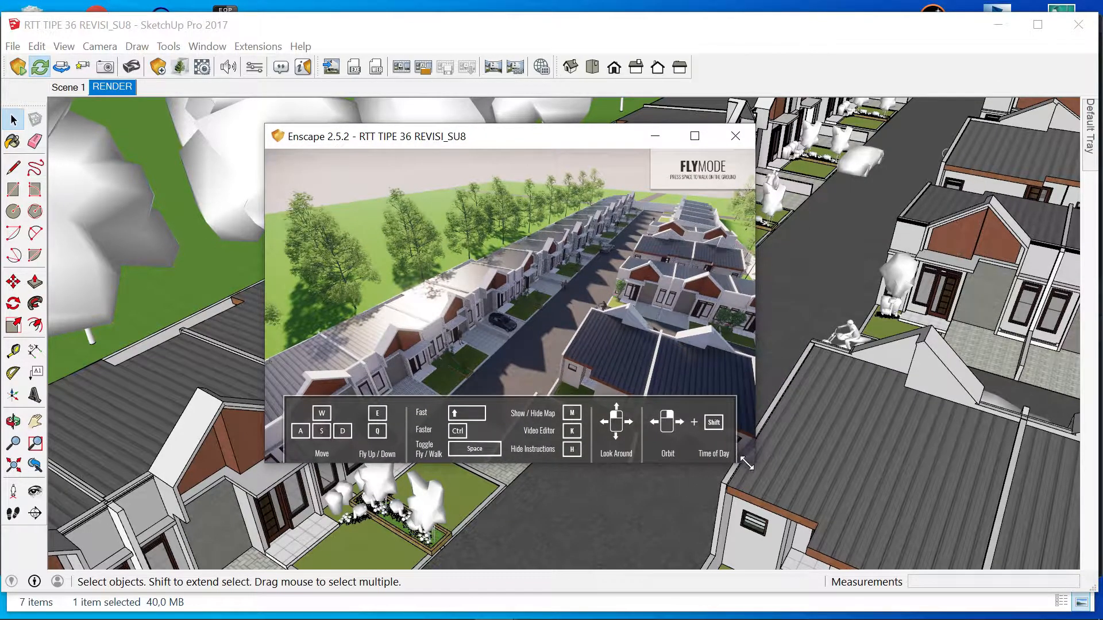
drag(756, 465, 811, 483)
drag(607, 134, 603, 125)
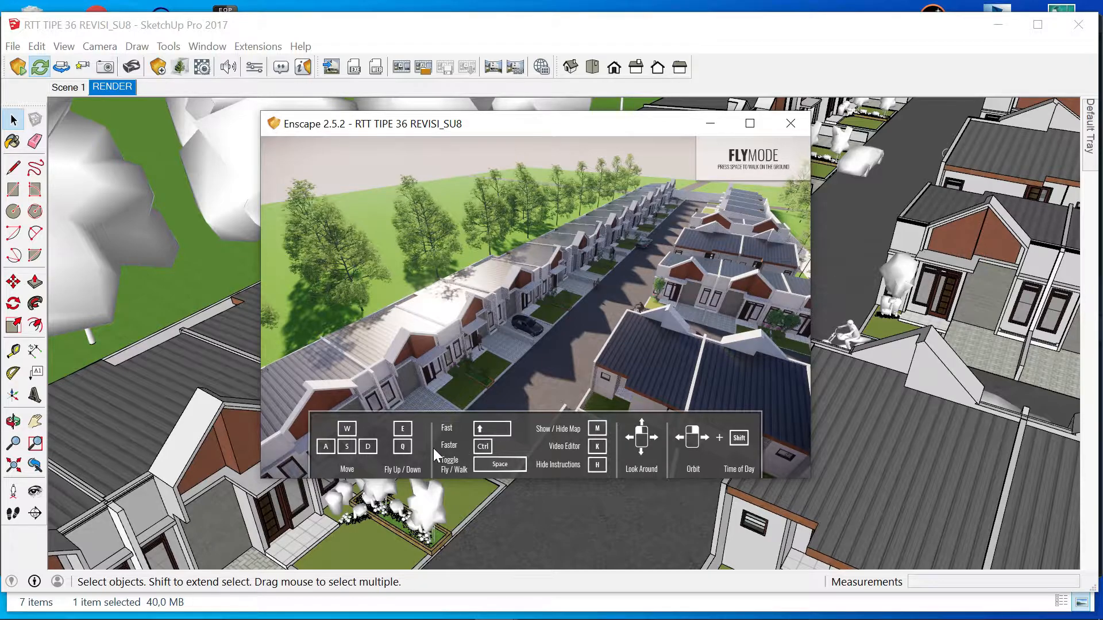
- Fly forward over the house rows in the Enscape view and turn the camera to look along the street
key(w)
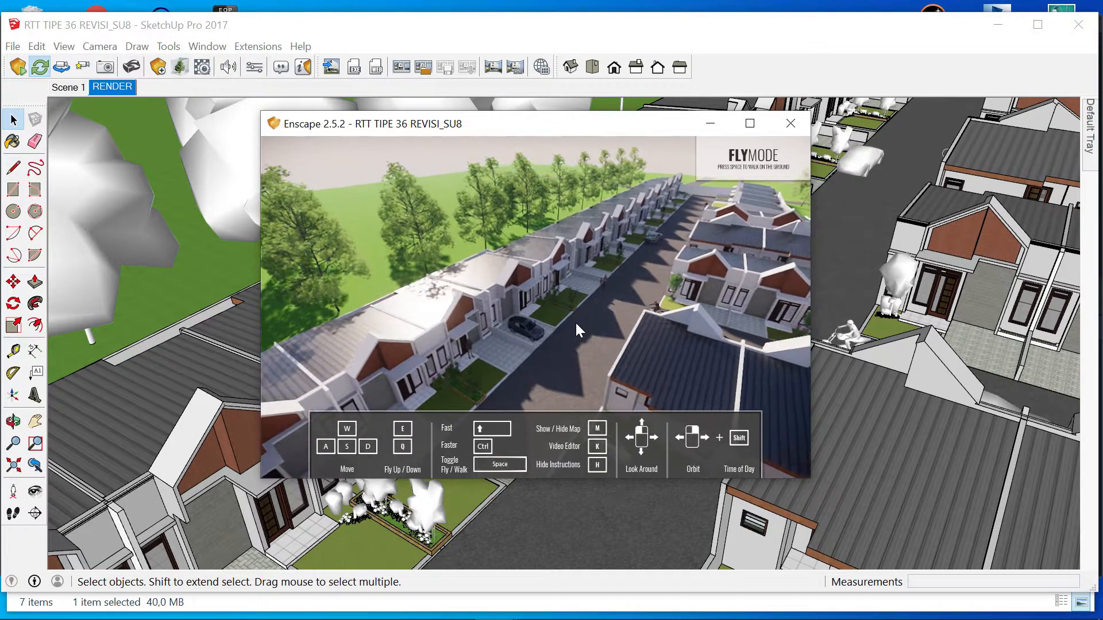
key(w)
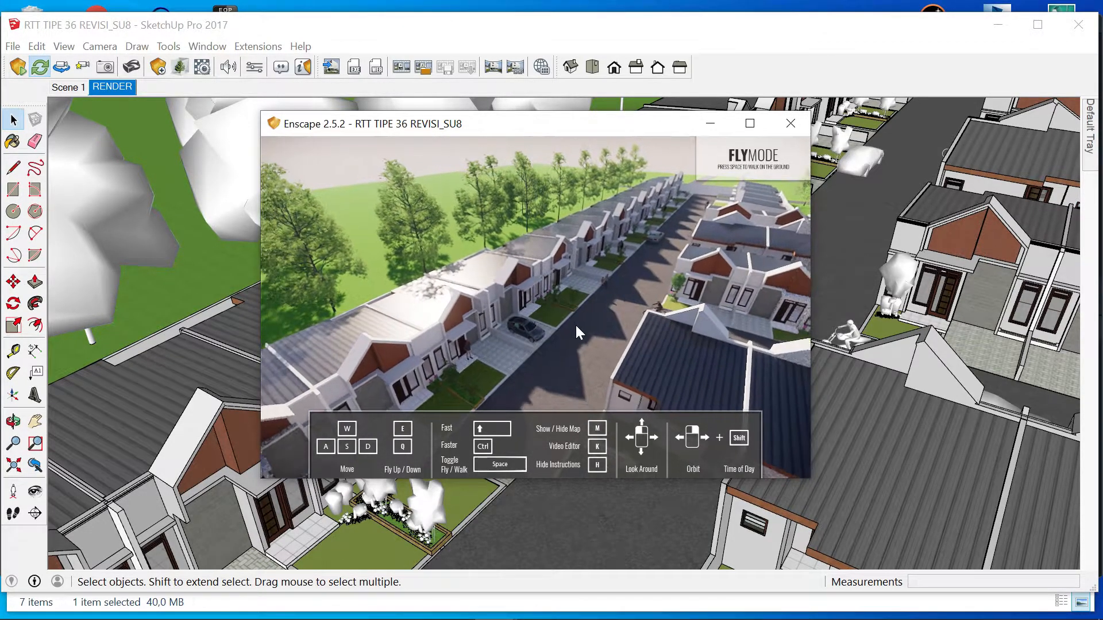
key(w)
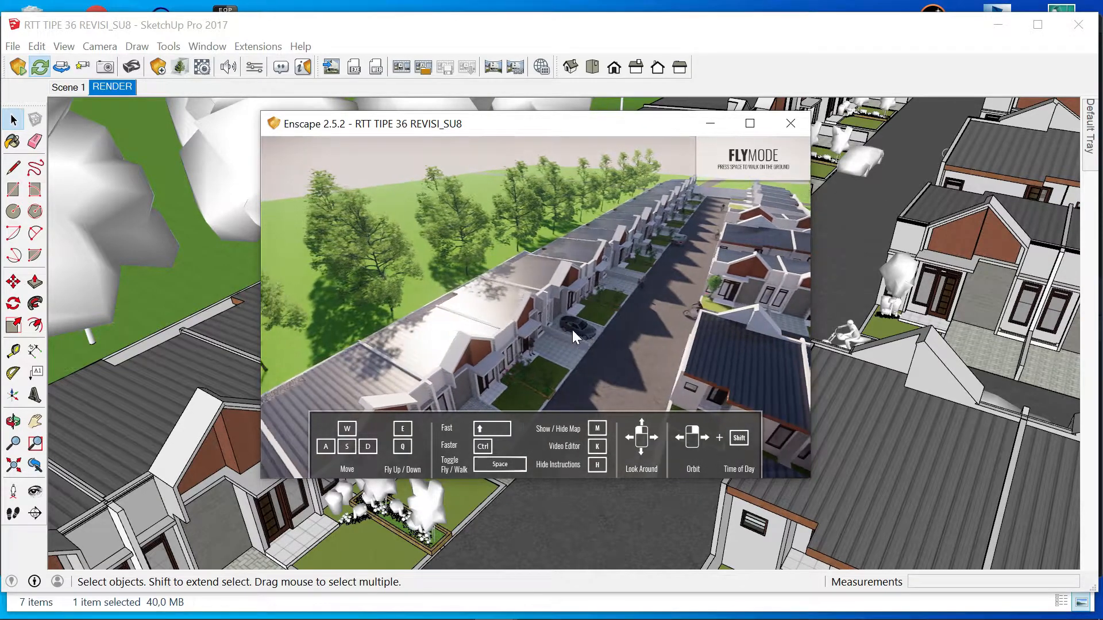
key(w)
drag(617, 323, 642, 314)
key(w)
key(w)
key(w)
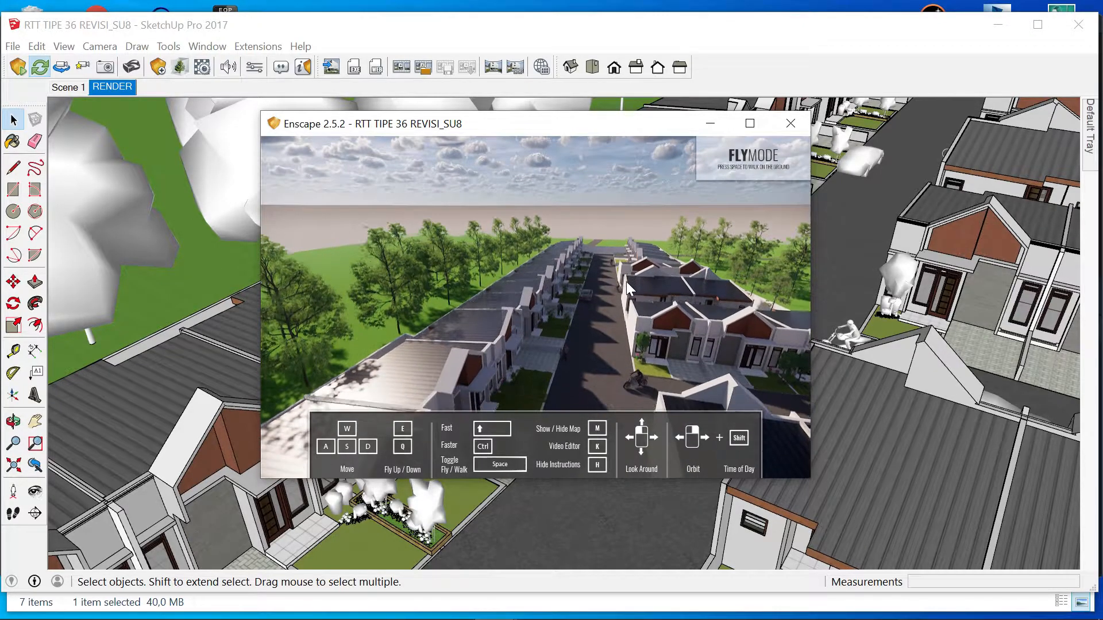
- Lower the Enscape camera to street level and fly forward along the road between the houses
key(q)
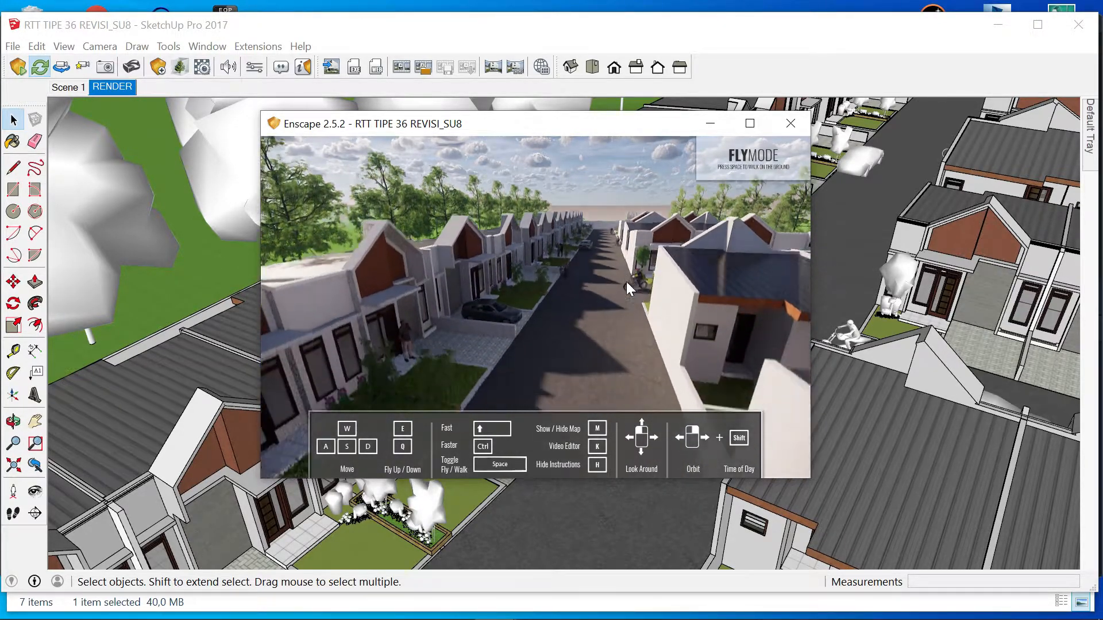
drag(625, 288, 454, 454)
key(w)
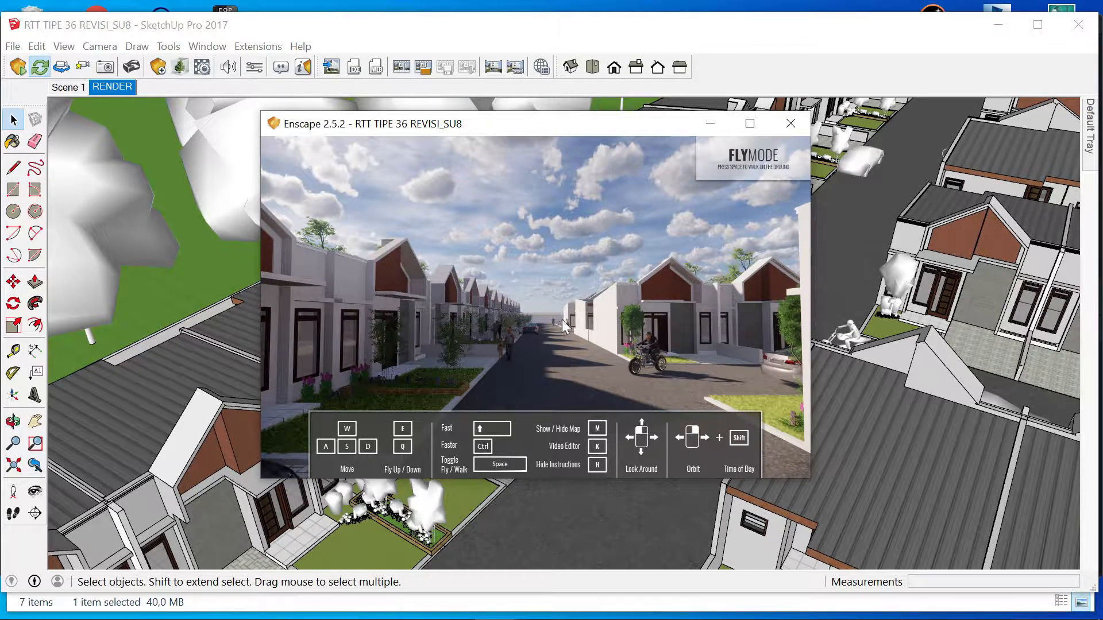
key(w)
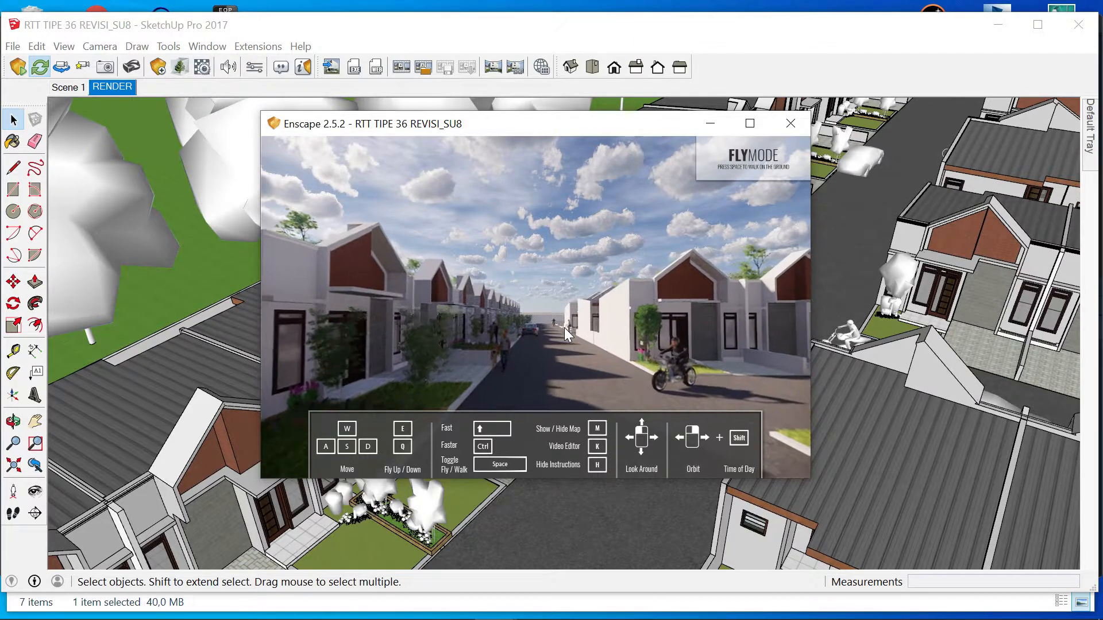
key(w)
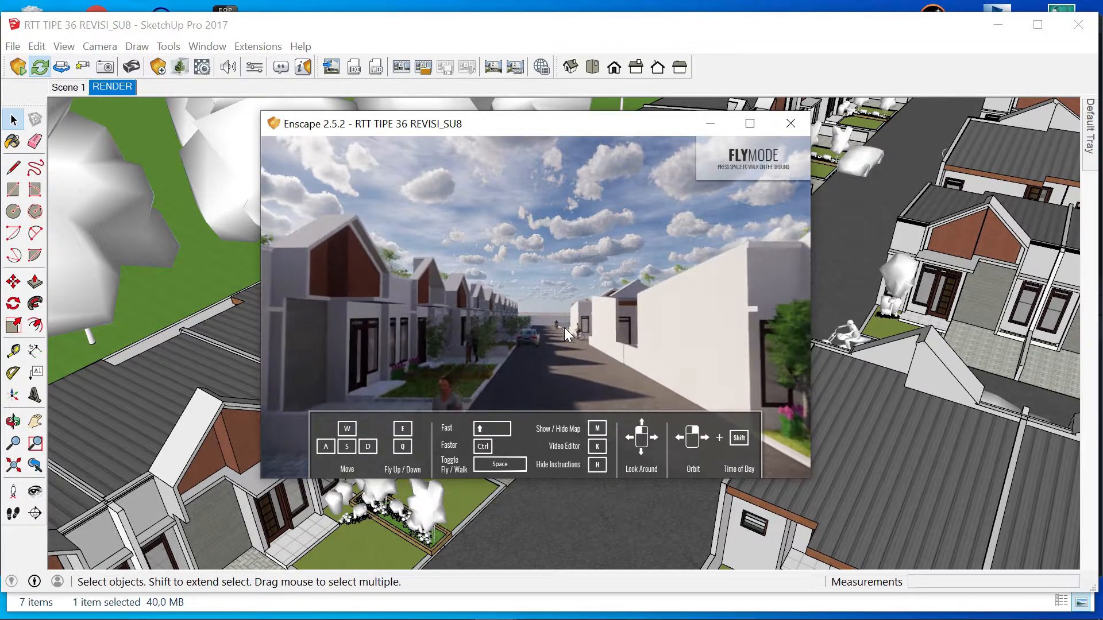
key(w)
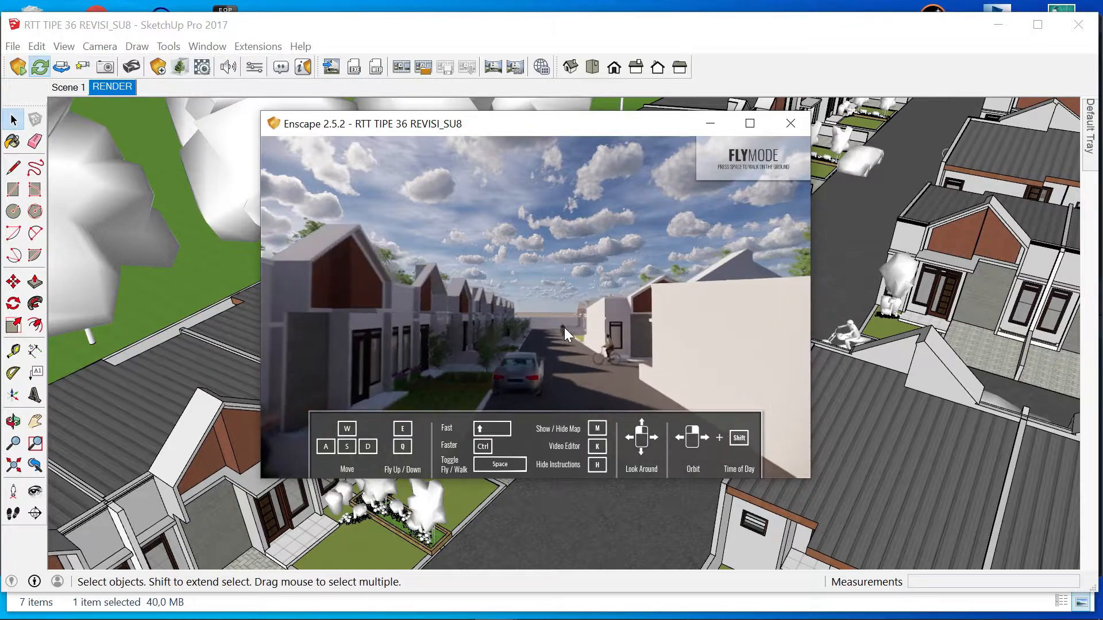
key(w)
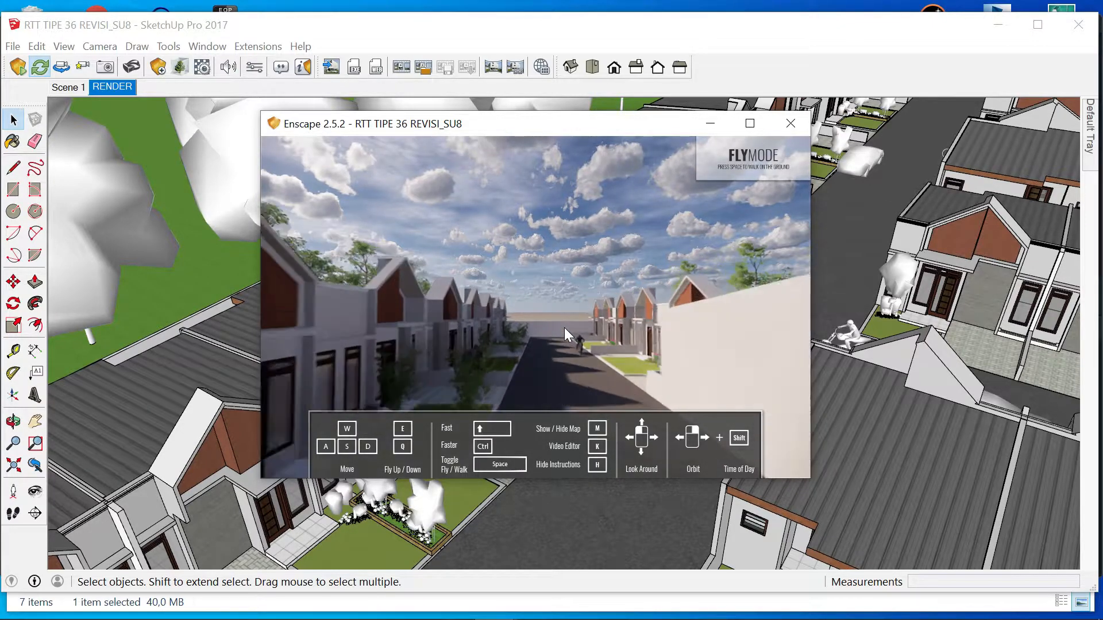
key(w)
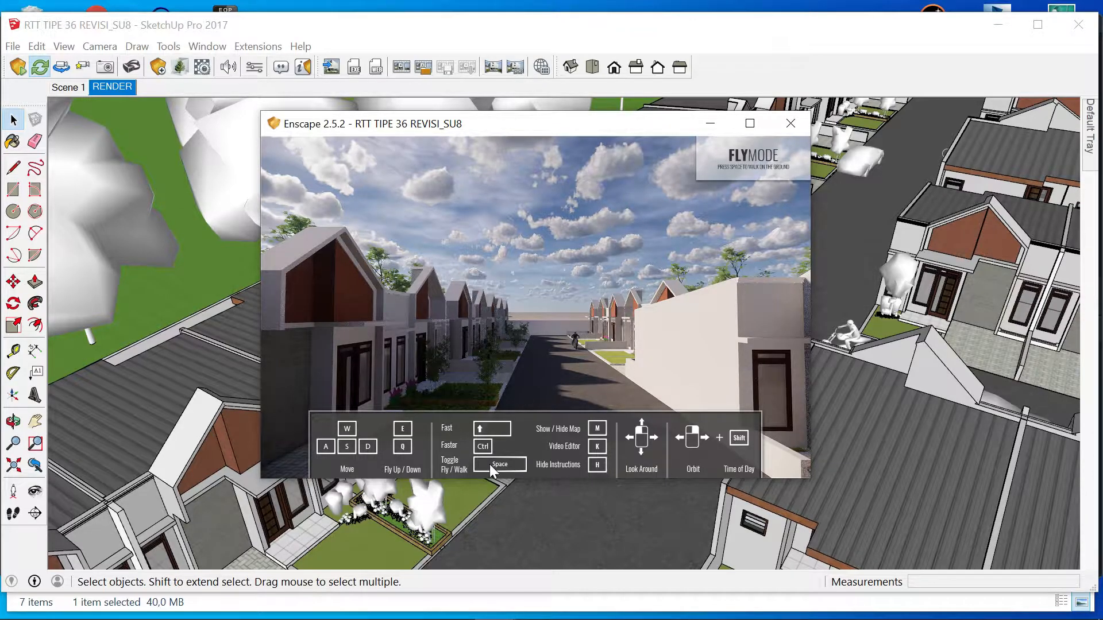
- Fly at the faster speed forward, backward and sideways along the street in the Enscape view
key(ctrl+w)
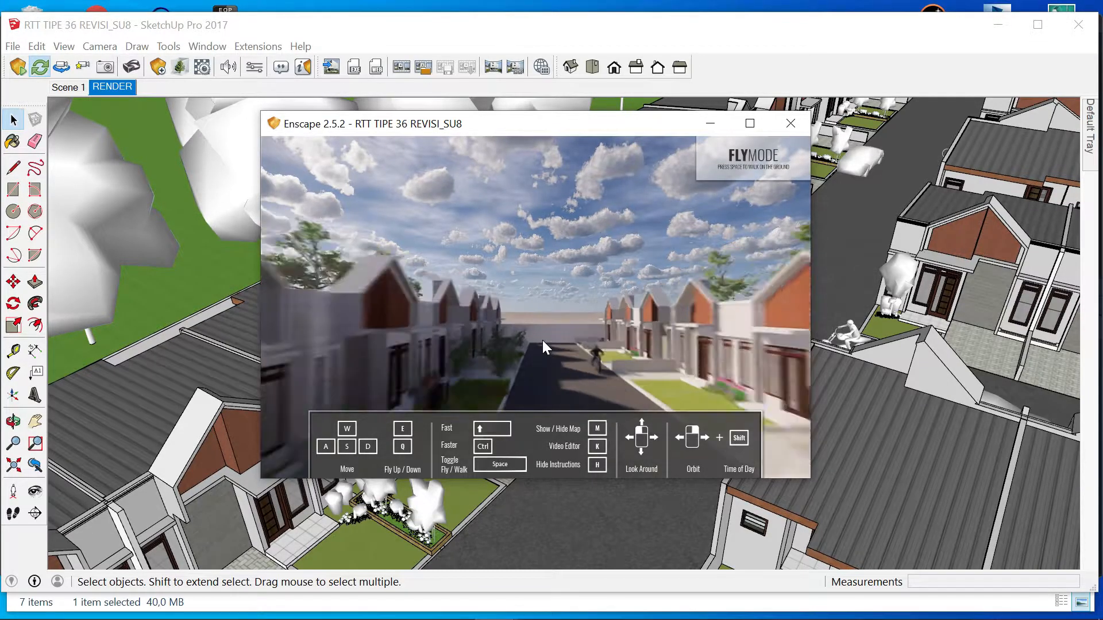
key(ctrl+s)
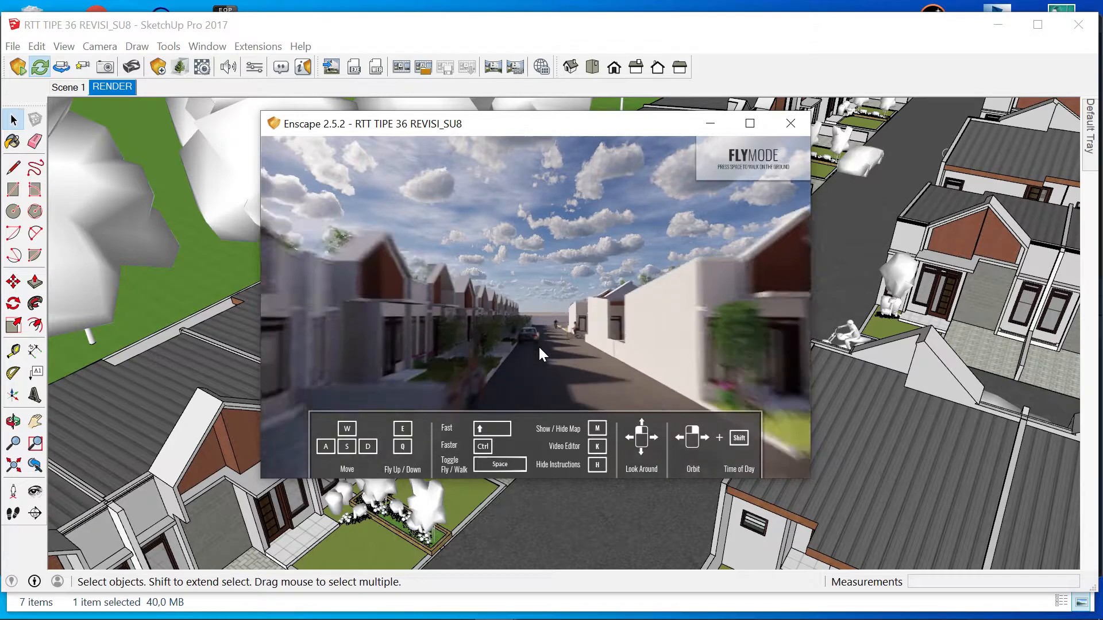
key(ctrl+a)
key(ctrl+d)
key(ctrl+a)
key(ctrl+d)
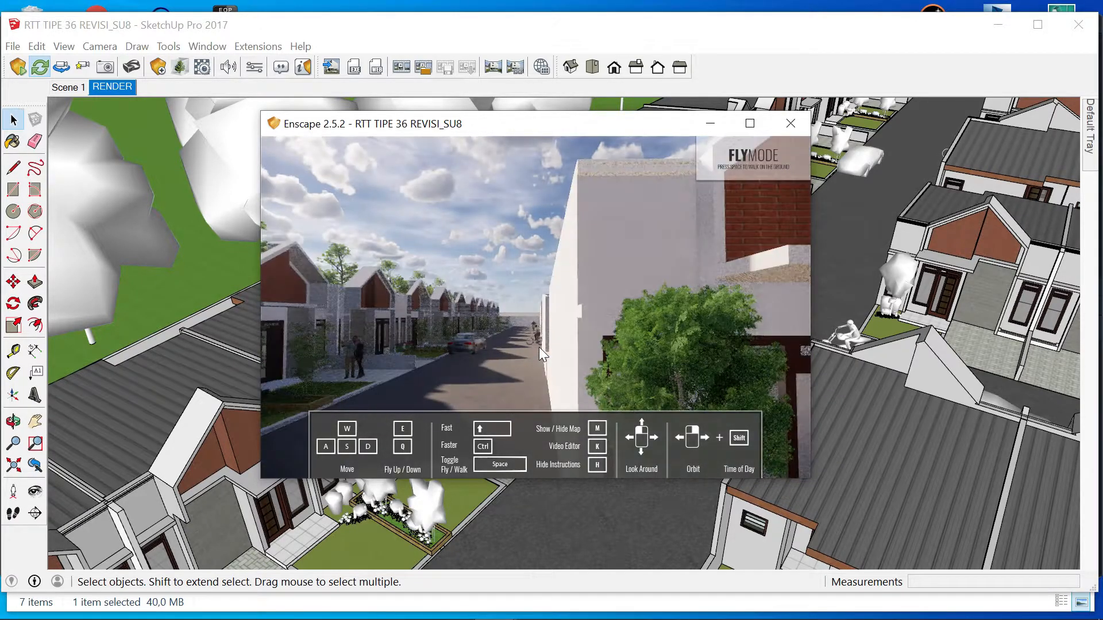
key(ctrl+a)
key(d)
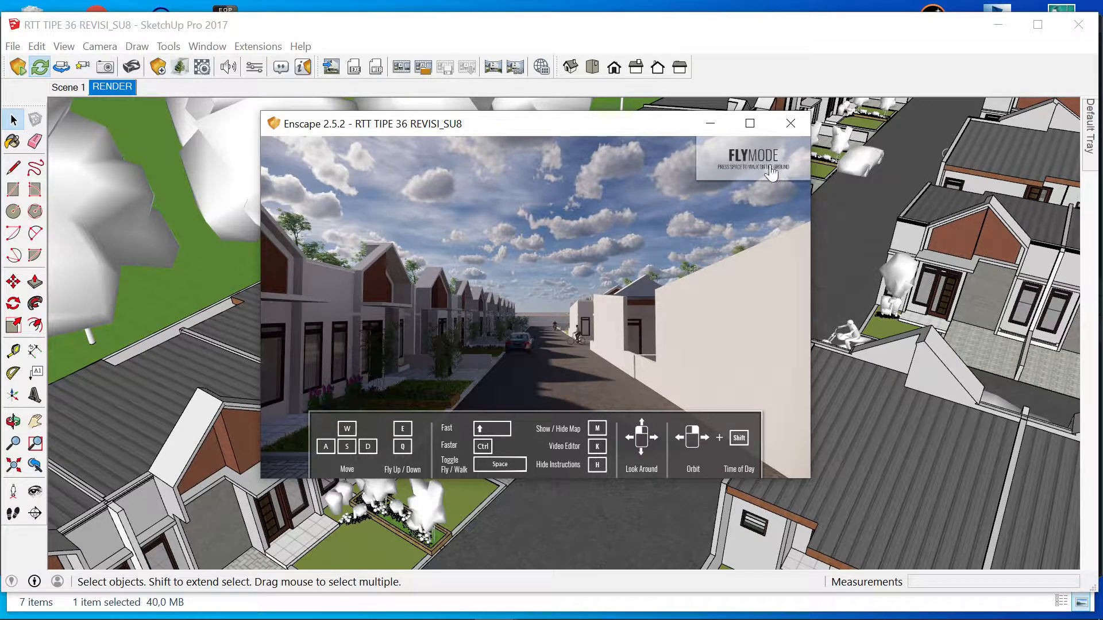
- Raise the Enscape camera above the roofs, back it away, and tilt it down toward the street
key(e)
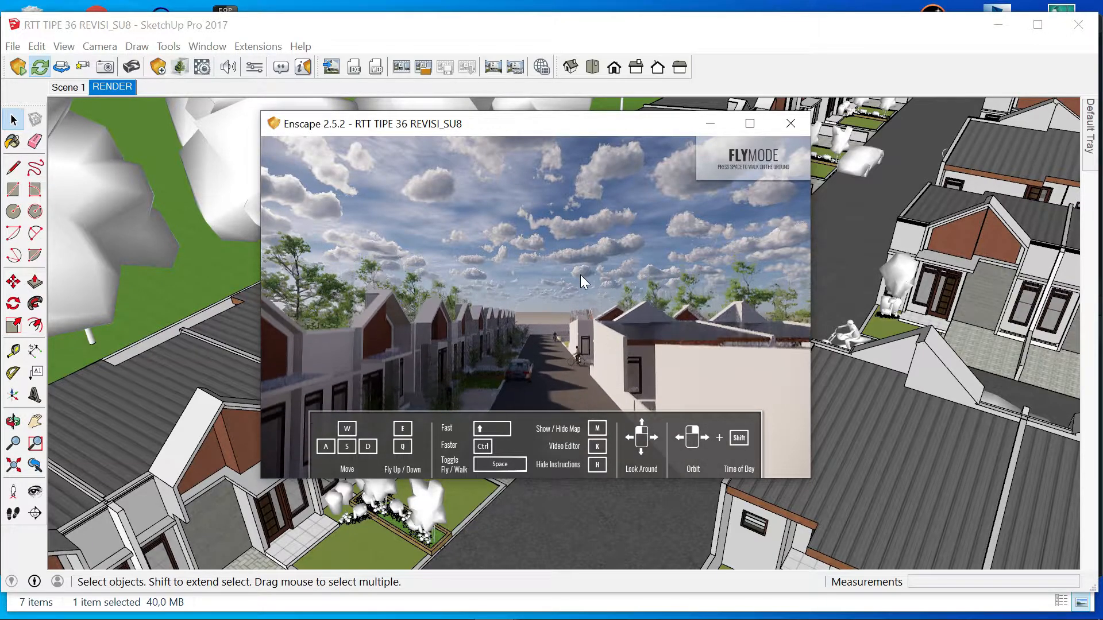
drag(580, 277, 581, 331)
key(e)
key(s)
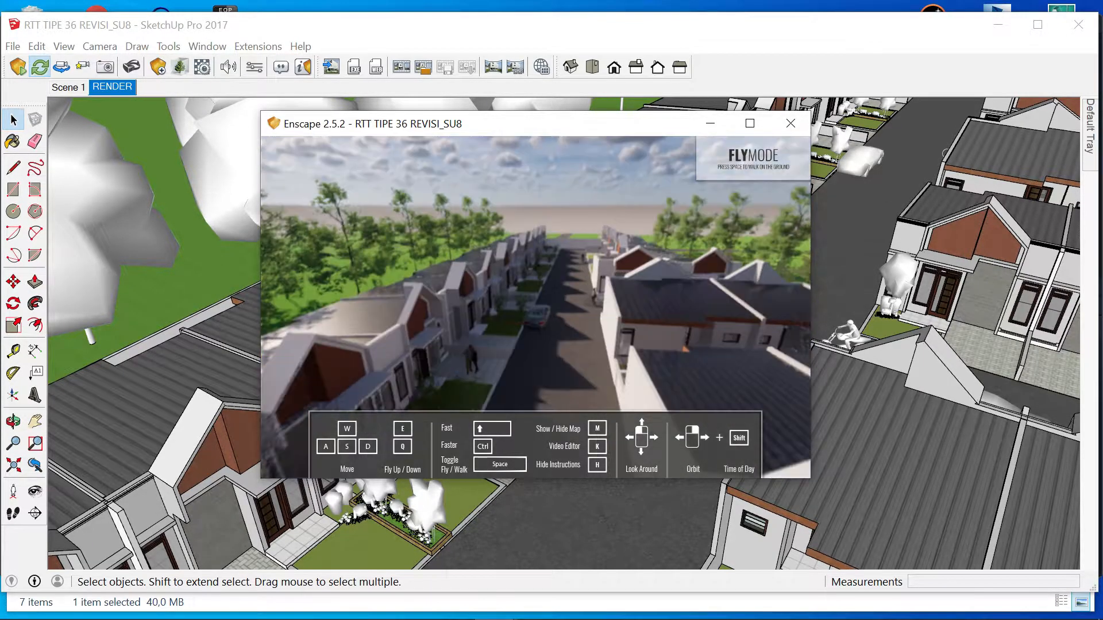
mouse_move(615, 262)
mouse_down()
mouse_move(617, 322)
mouse_move(621, 265)
mouse_up()
- Toggle the Enscape navigation between Fly and Walk mode, ending in Walk mode on the street
key(space)
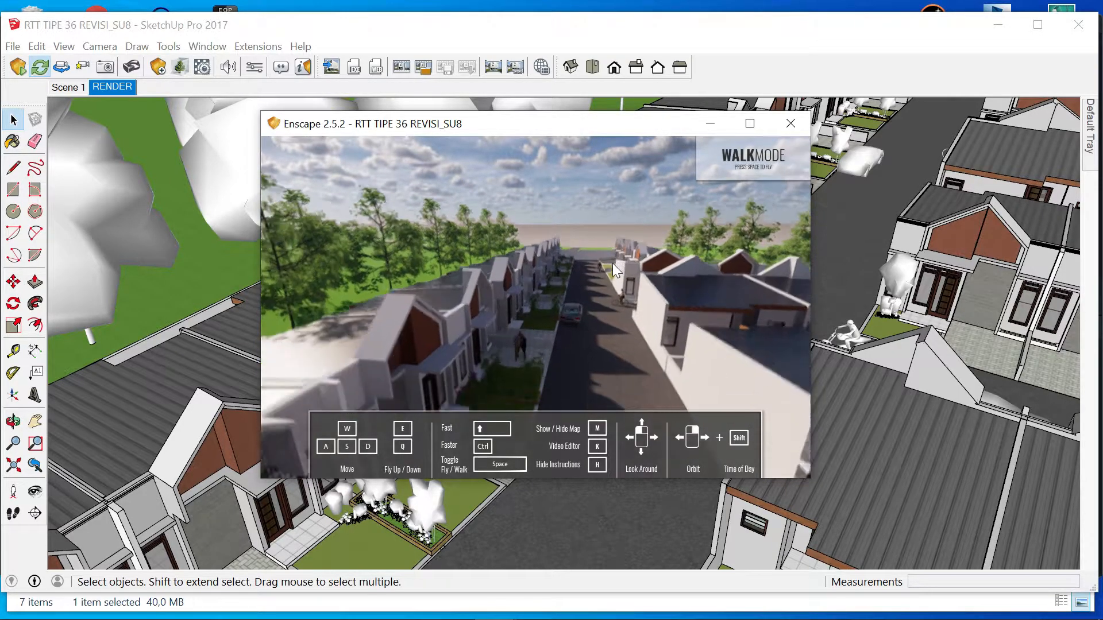
key(space)
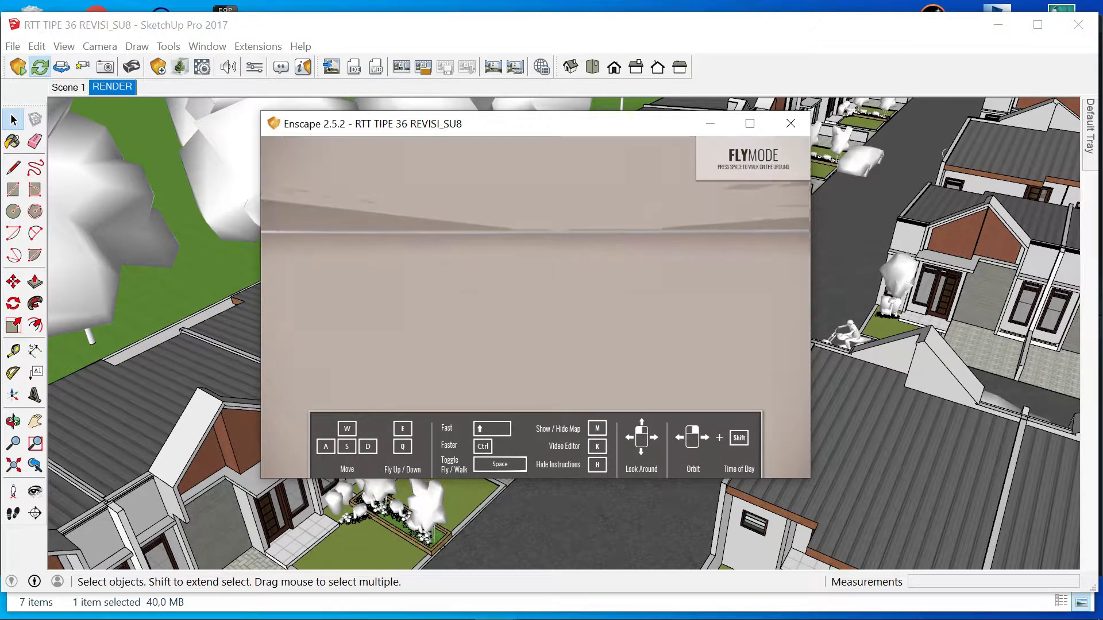
key(space)
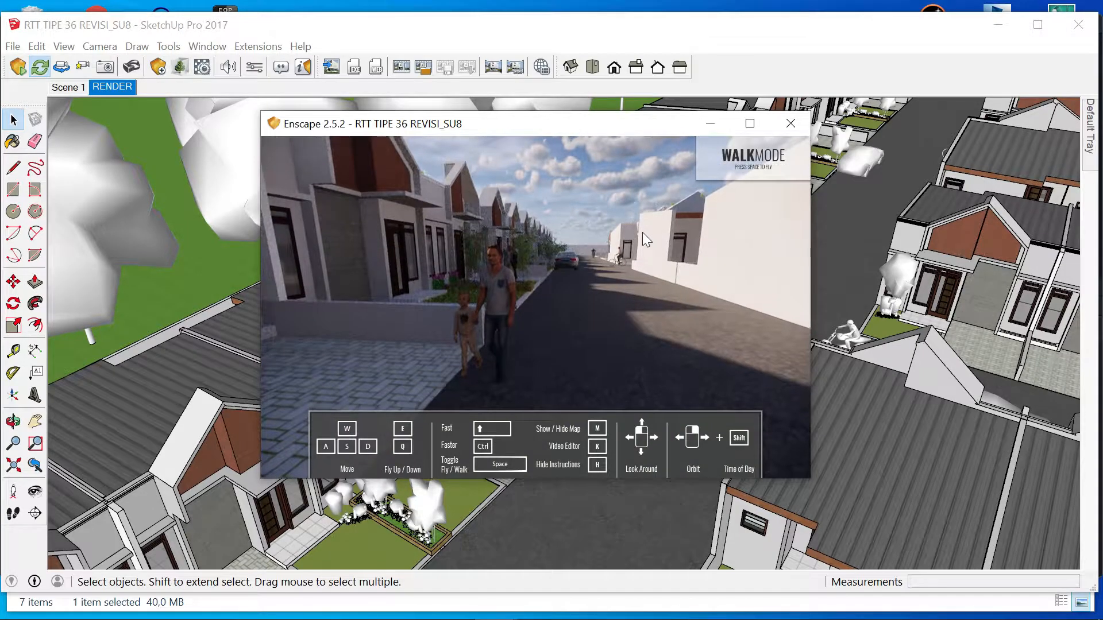
- Walk forward and sideways along the street past the man and child in Walk mode
drag(615, 269, 588, 267)
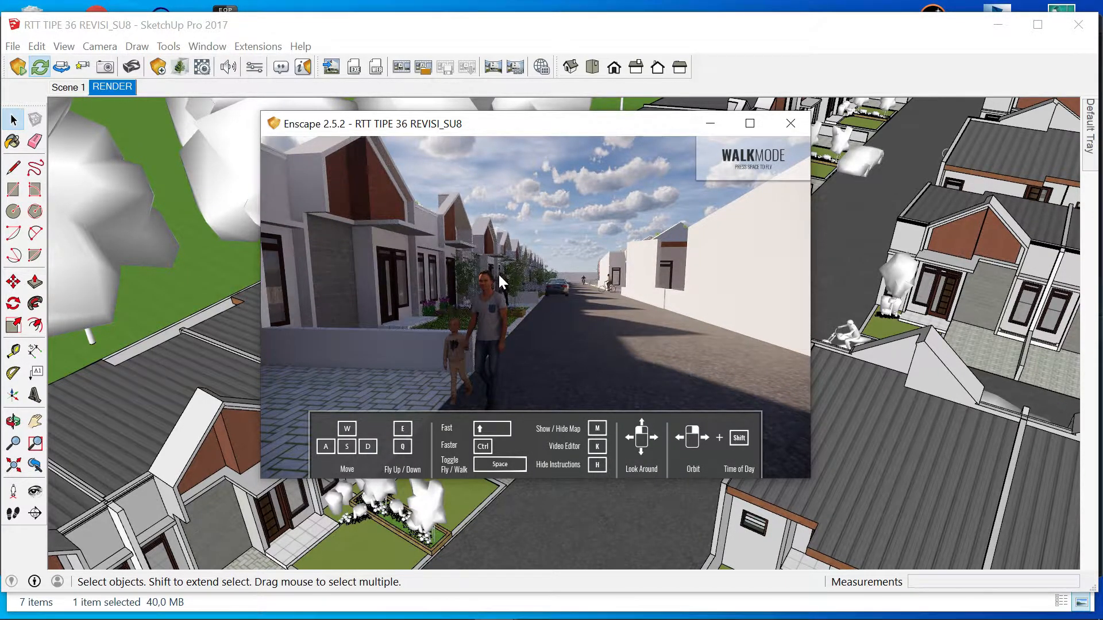
key(w)
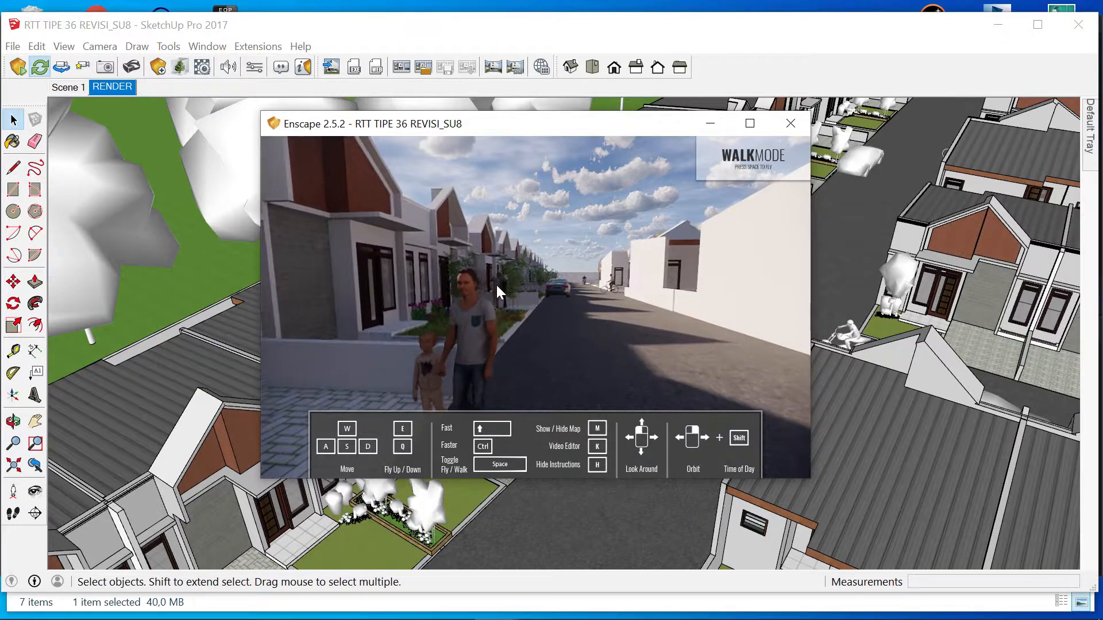
key(d)
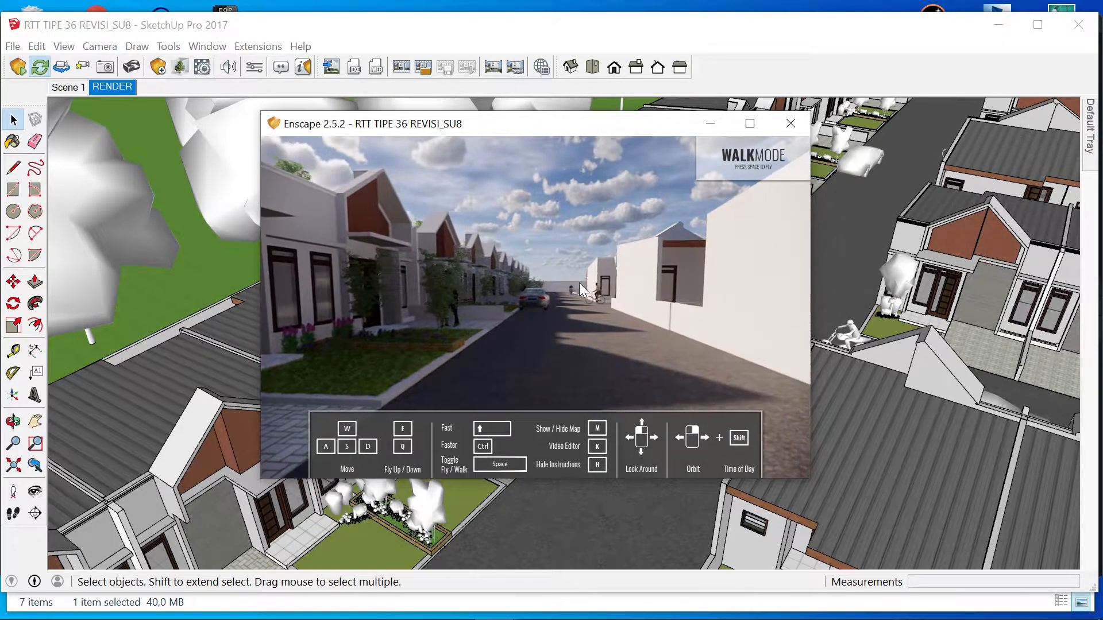
key(a)
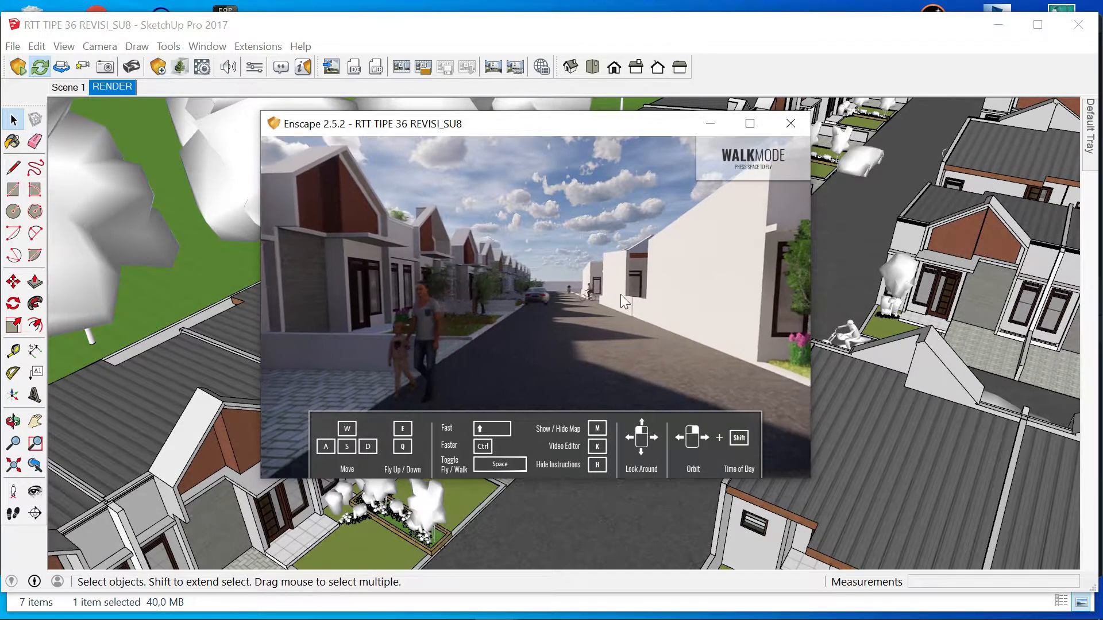
- Switch to Fly mode and move the camera up, down, forward and backward along the street
key(space)
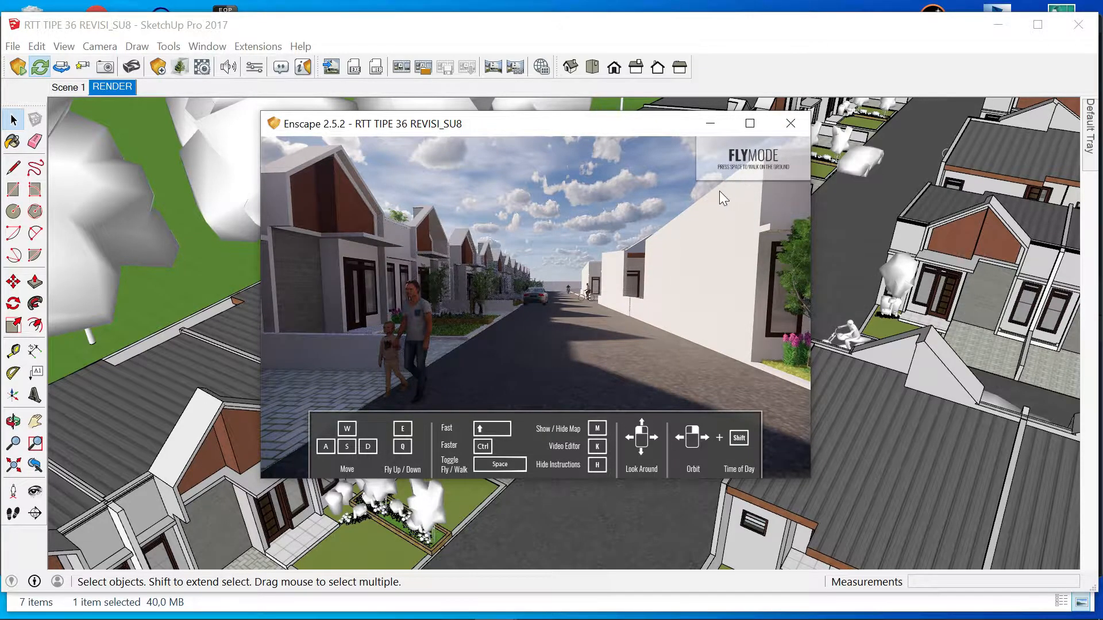
key(e)
key(e)
key(q)
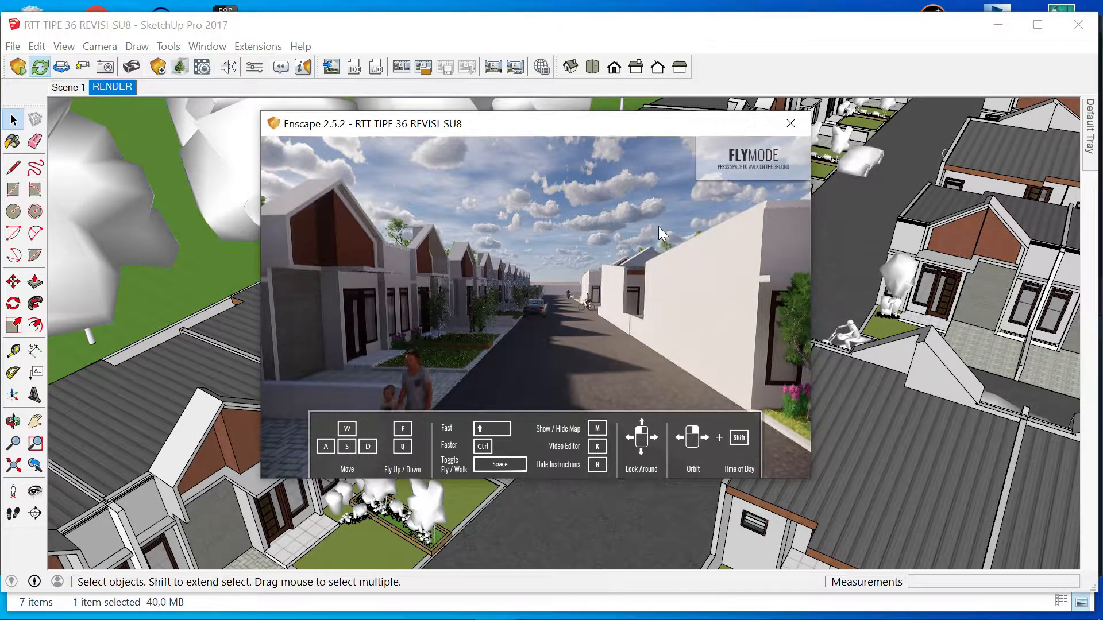
key(w)
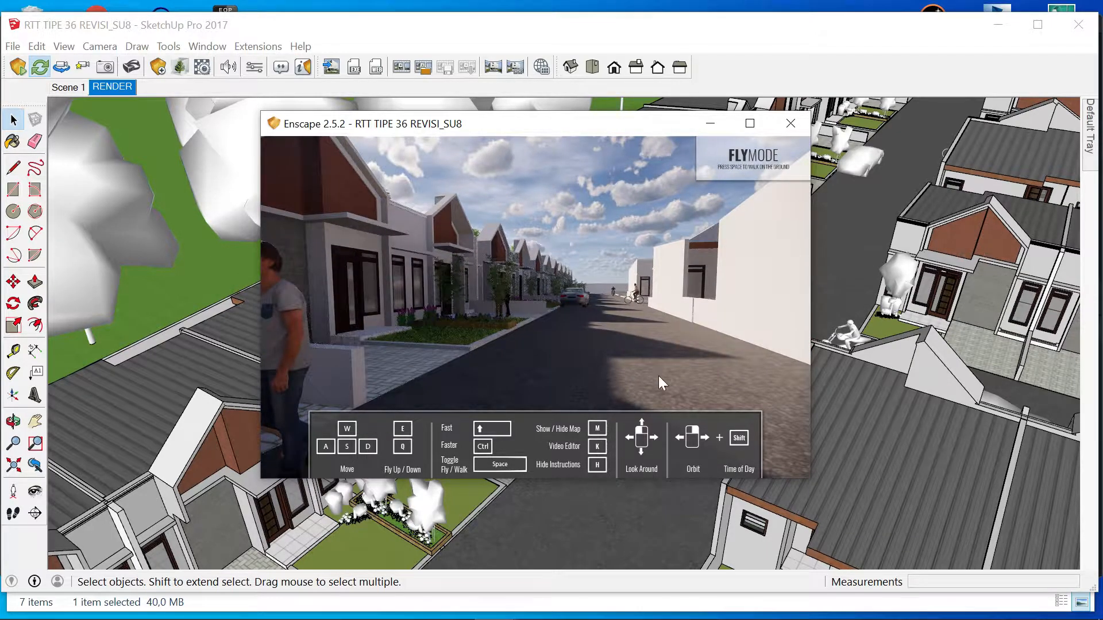
drag(645, 325, 638, 341)
key(s)
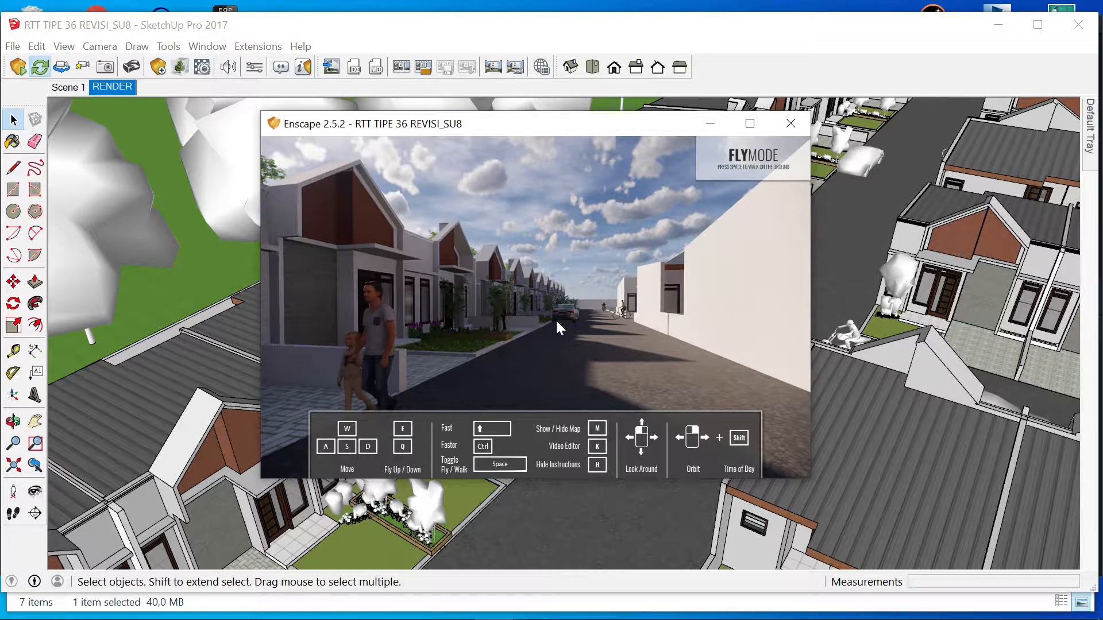
- Show the overview map and raise the camera above the roofs, tilted down toward the houses
key(m)
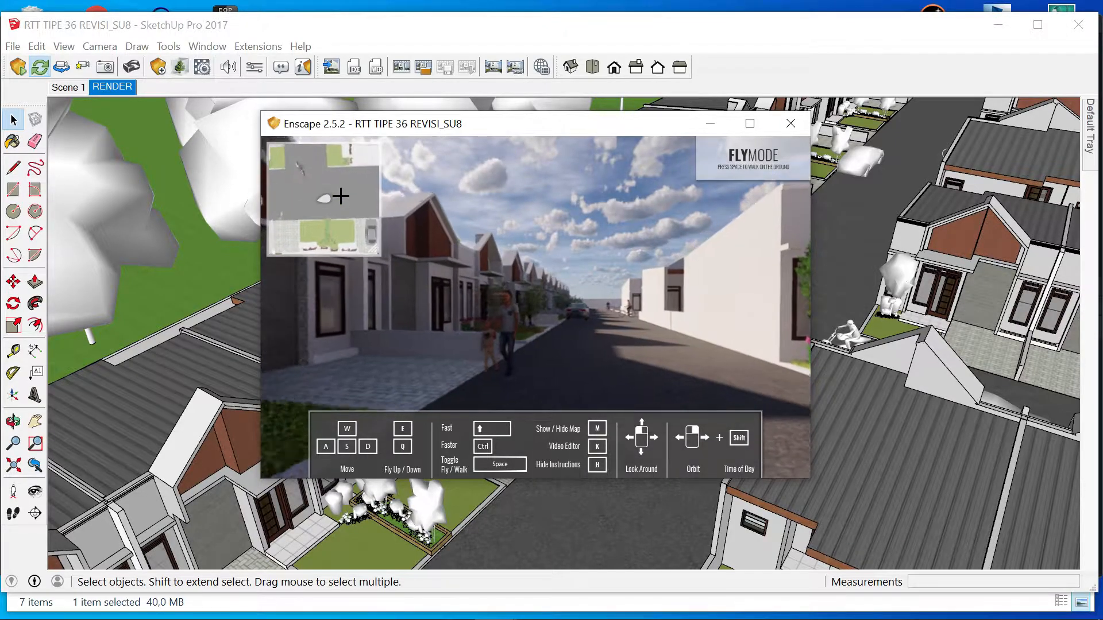
click(359, 183)
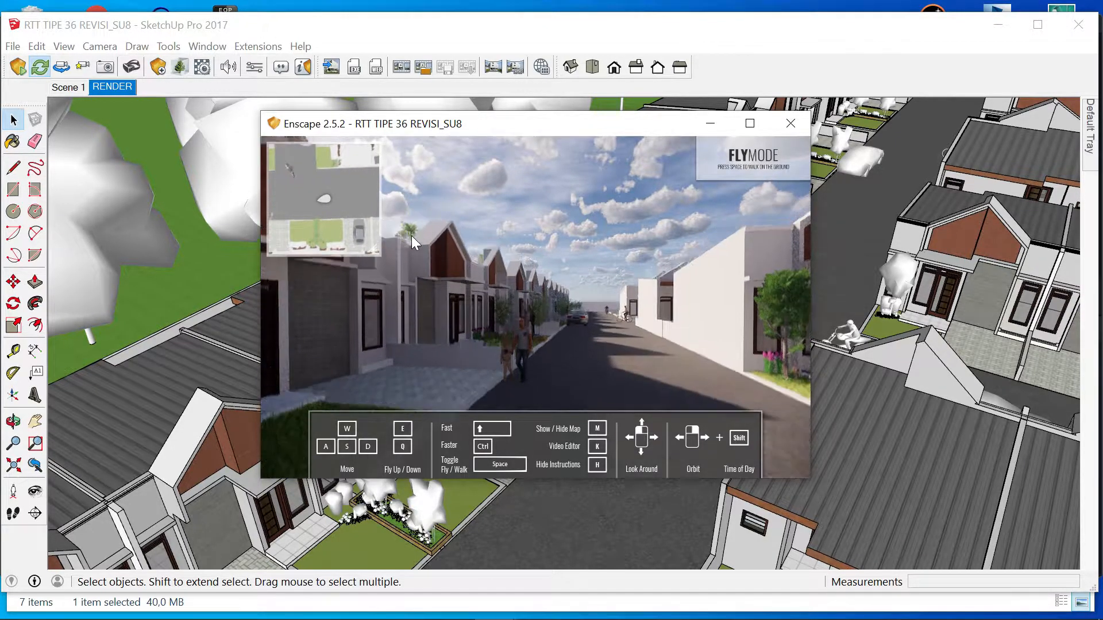
key(e)
drag(530, 349, 531, 409)
key(s)
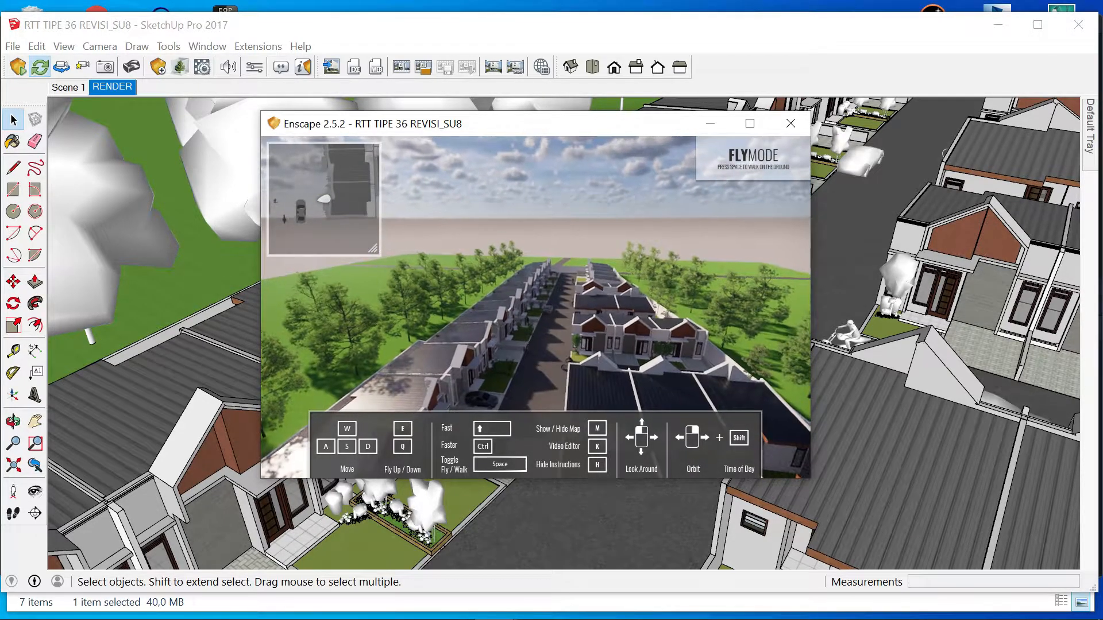
- Fly forward and sideways above the roofs while following the position on the map, and hide the map
drag(570, 354, 570, 317)
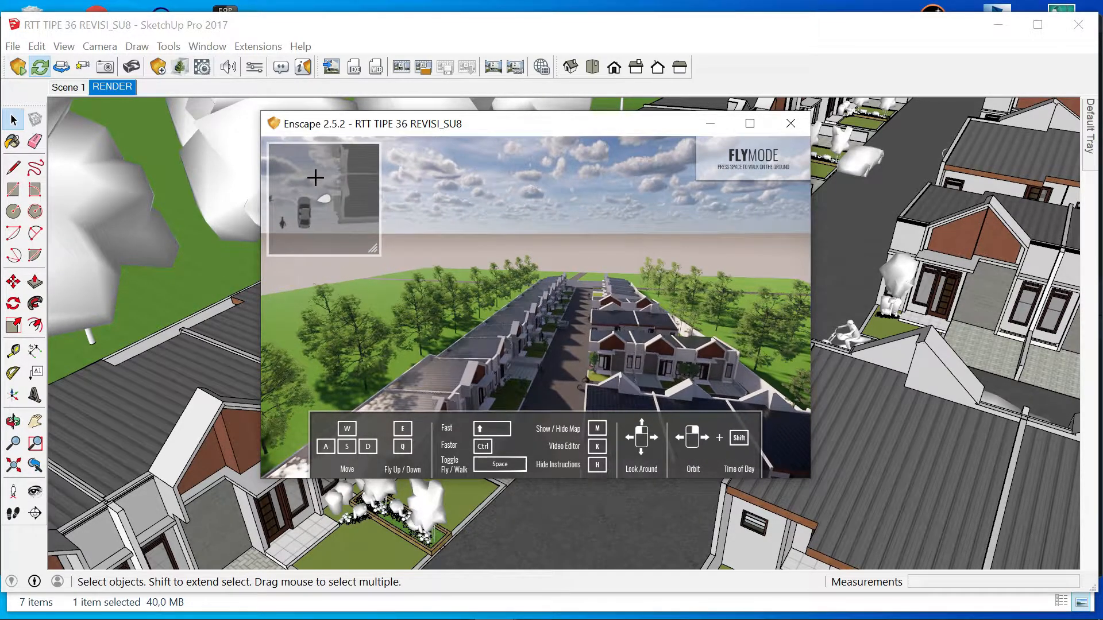
key(w)
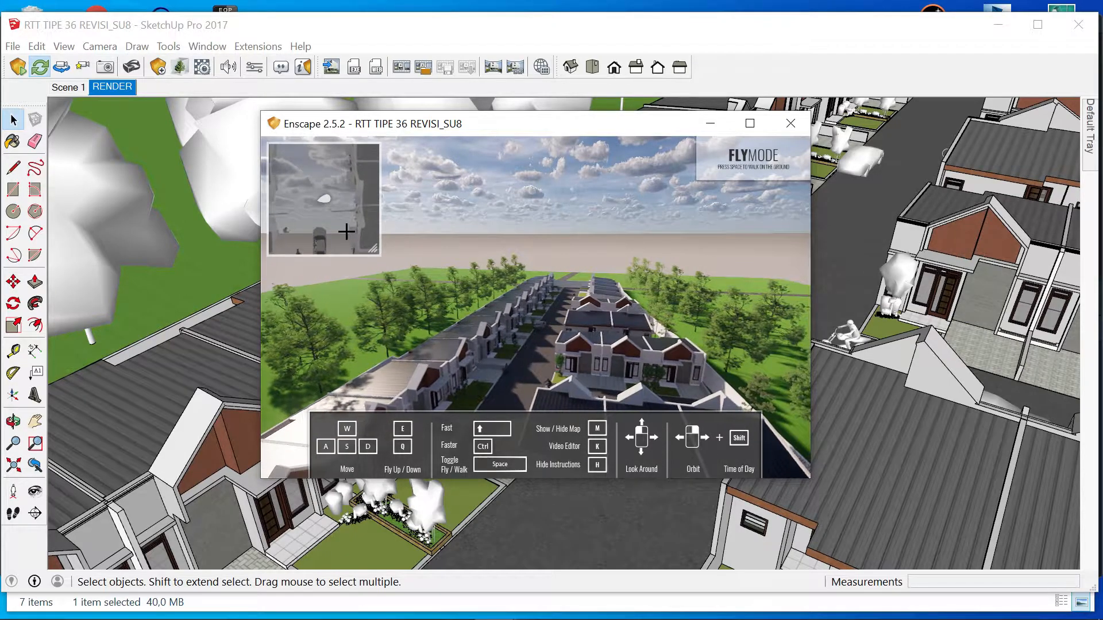
key(a)
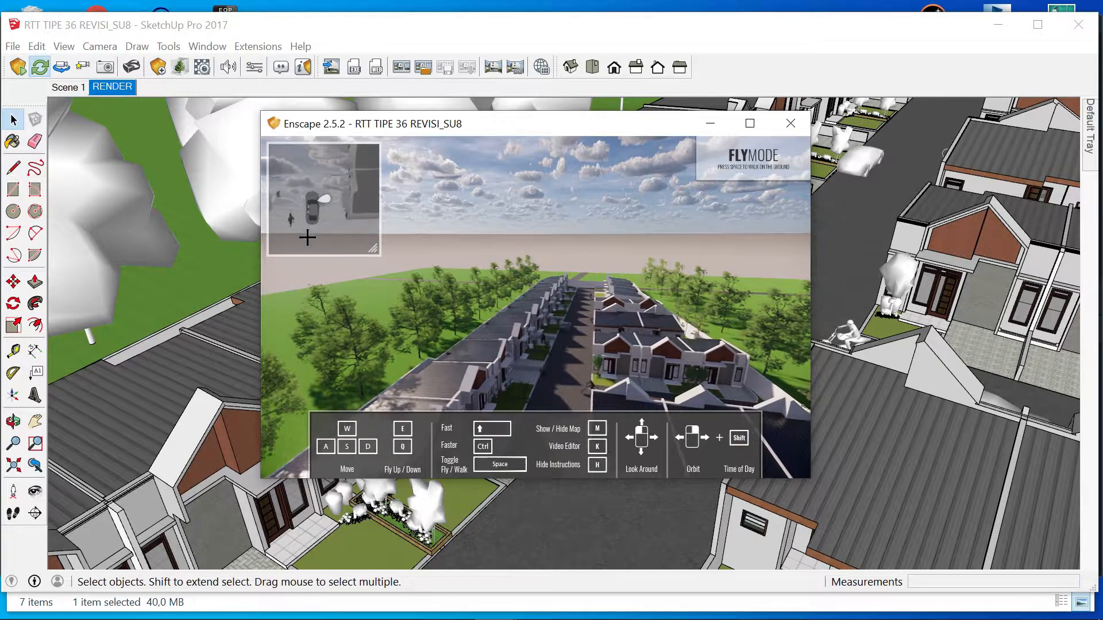
key(m)
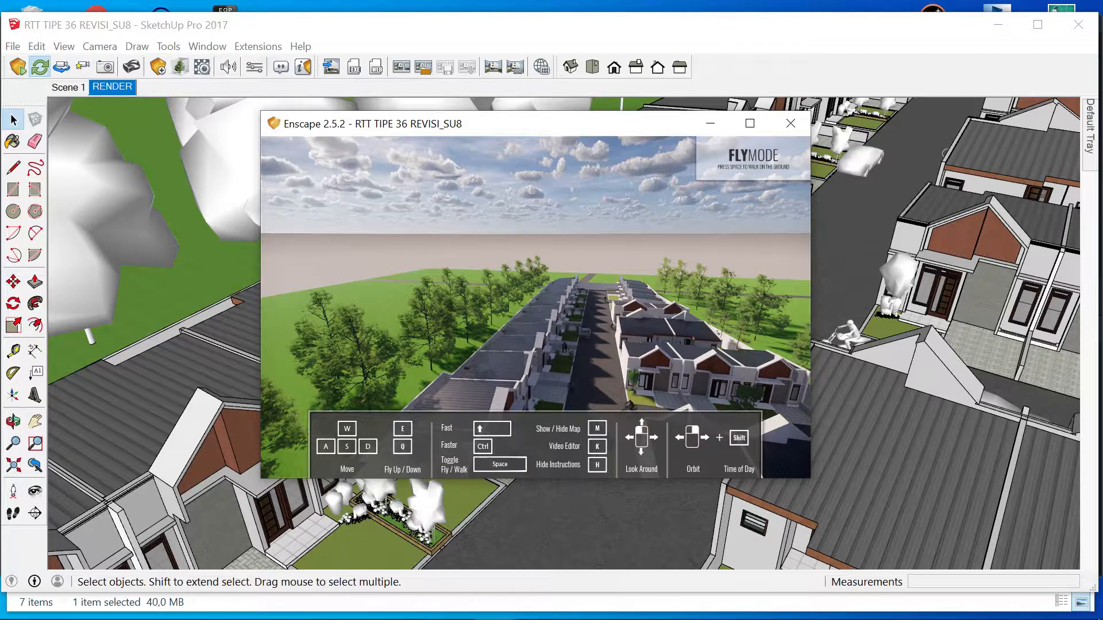
- Lower the camera from above the roofs to street level and fly forward beside the front-garden tree
drag(640, 432, 633, 287)
key(q)
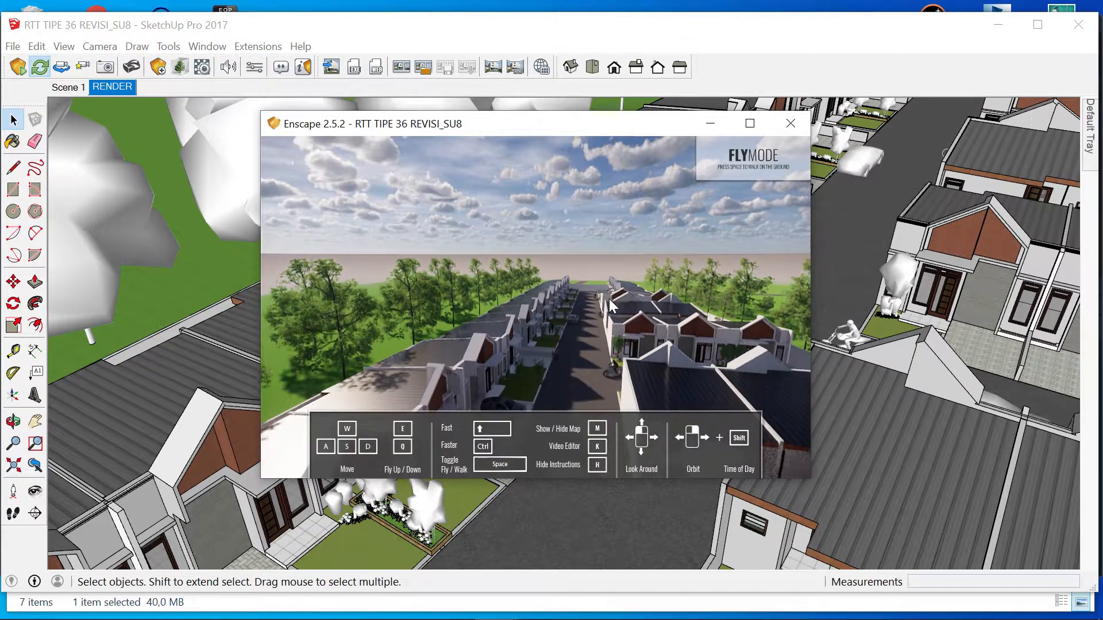
key(q)
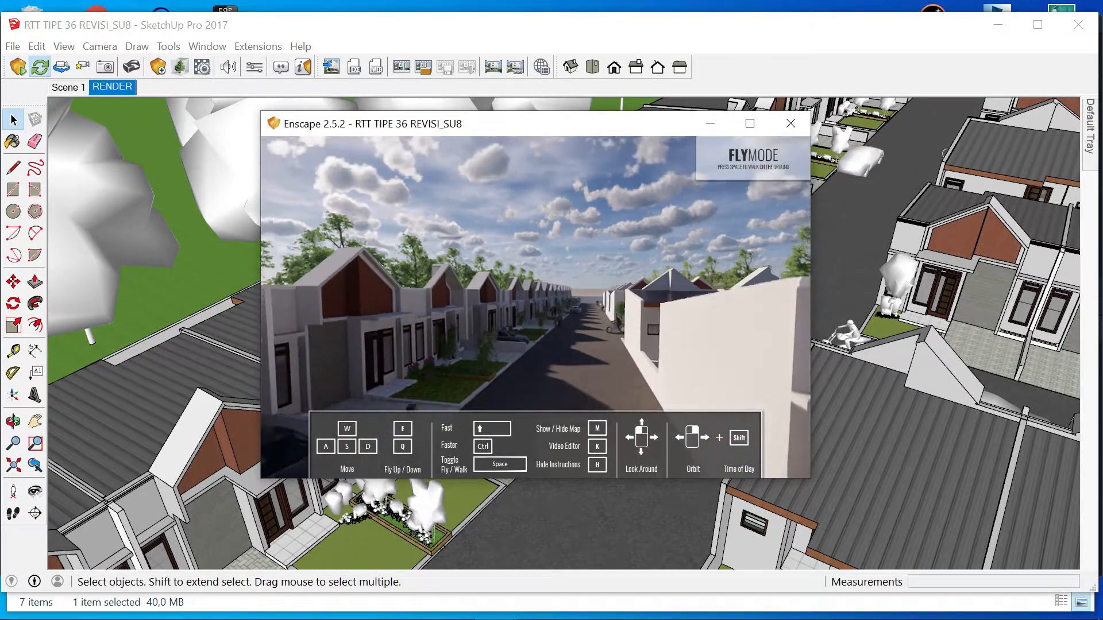
key(w)
key(d)
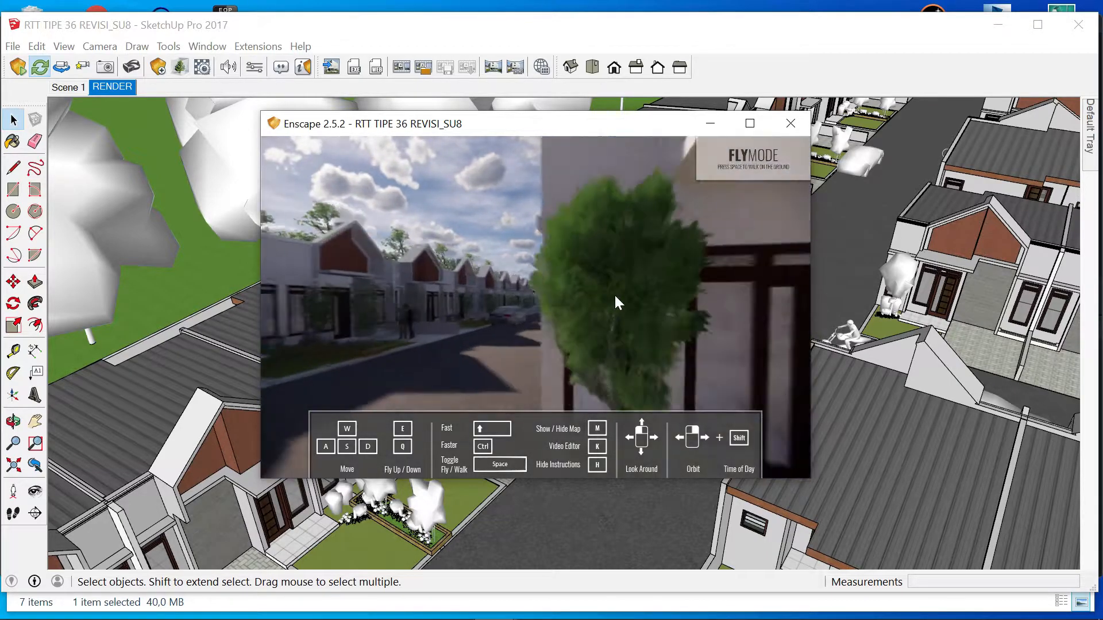
- Back the camera away from the tree onto the road and turn it to face along the row of houses
key(a)
key(s)
drag(581, 305, 497, 305)
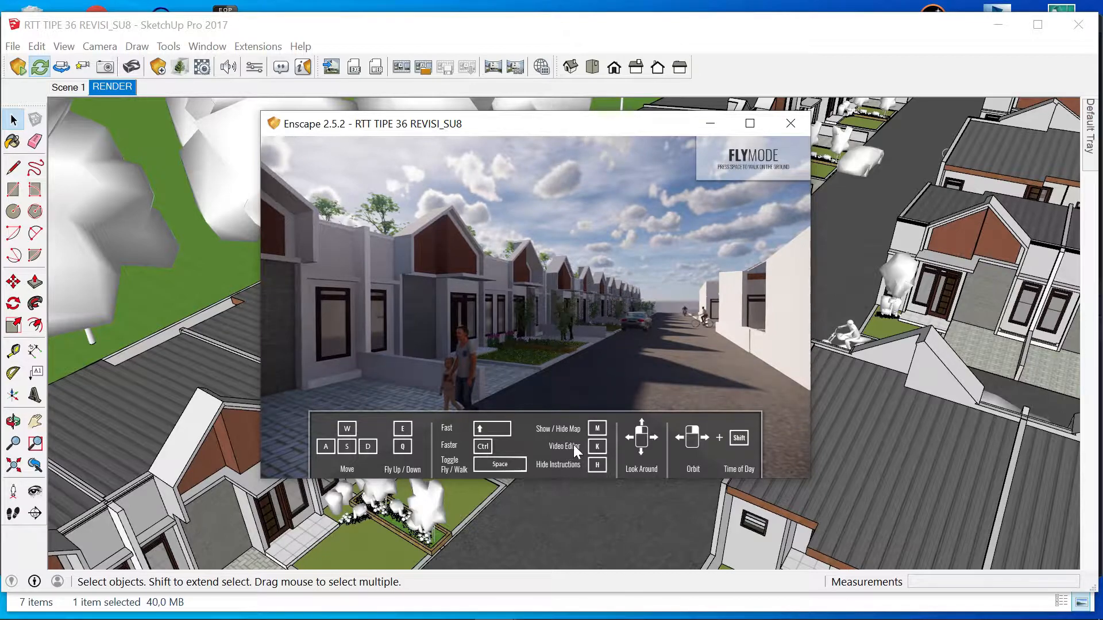
drag(674, 341, 684, 334)
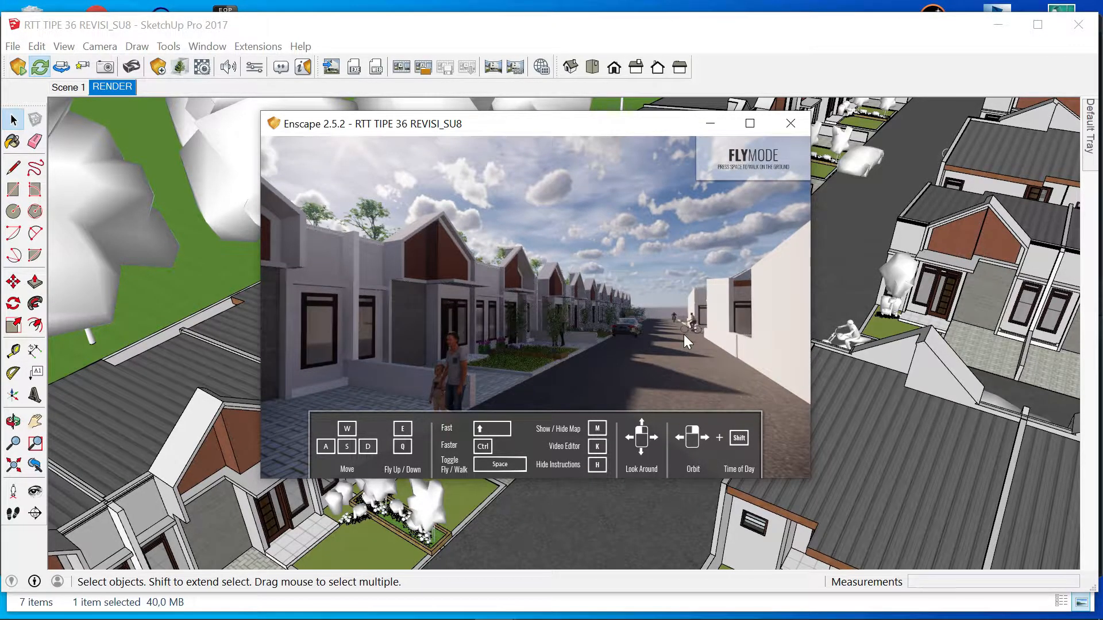
- Open the Enscape Video Editor and frame the view straight down the street with houses on both sides
key(k)
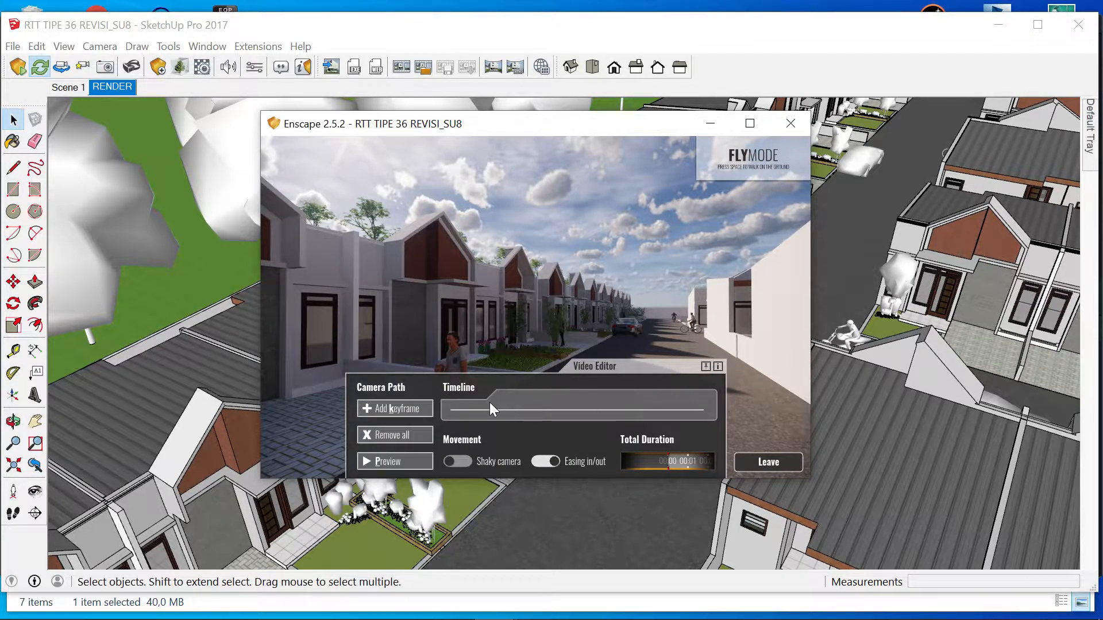
right_drag(585, 296, 573, 310)
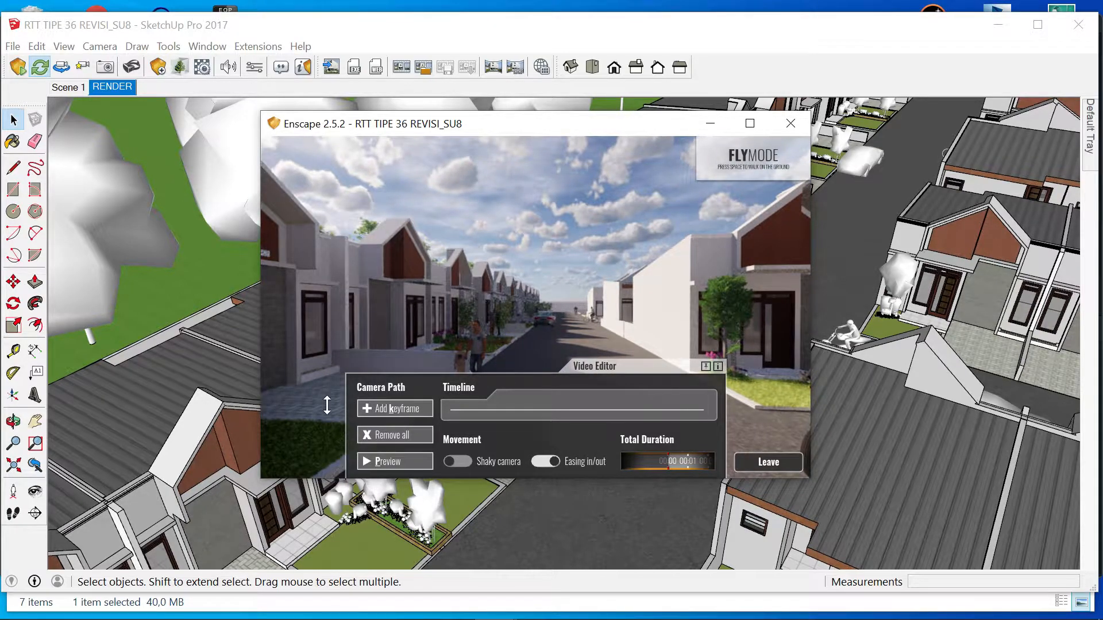
scroll(593, 282, down, 3)
scroll(578, 320, up, 2)
scroll(578, 319, down, 2)
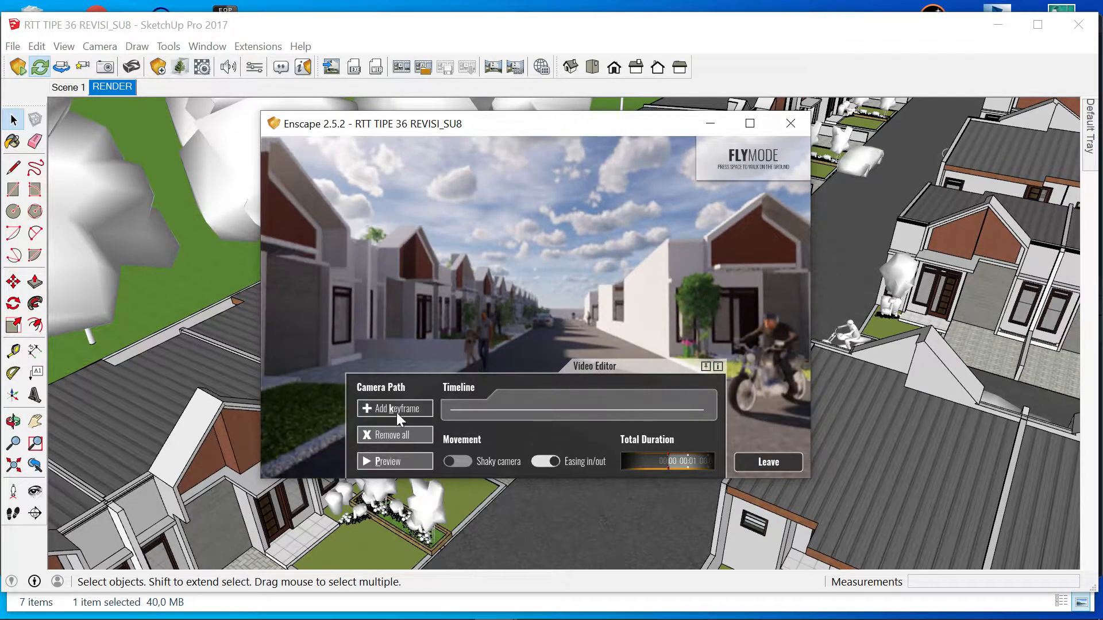
scroll(572, 304, up, 1)
scroll(573, 304, up, 2)
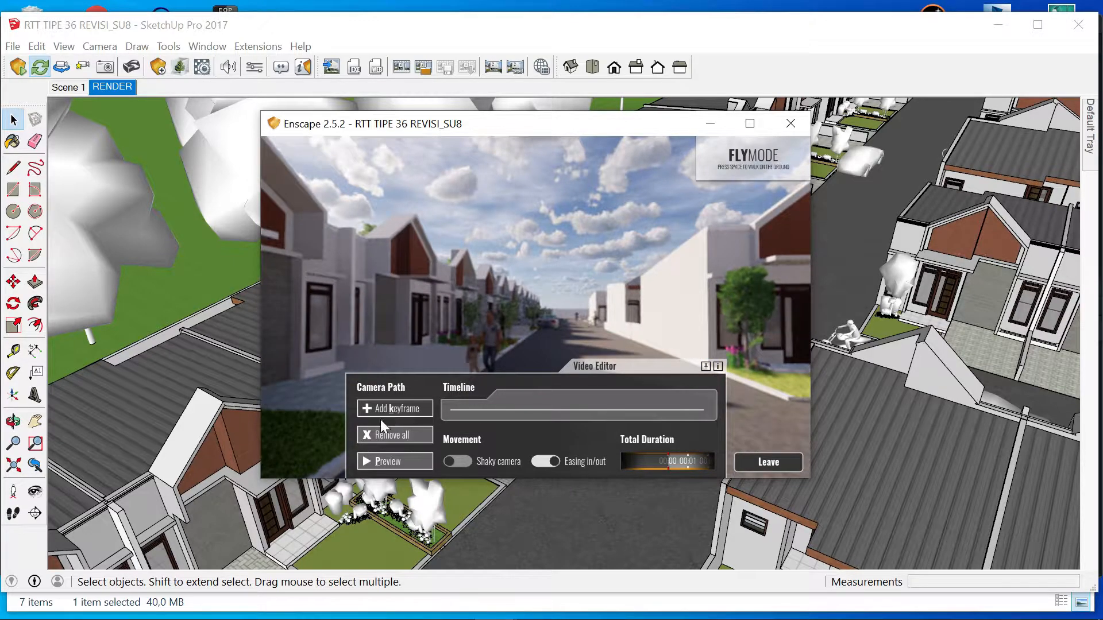
drag(536, 287, 547, 292)
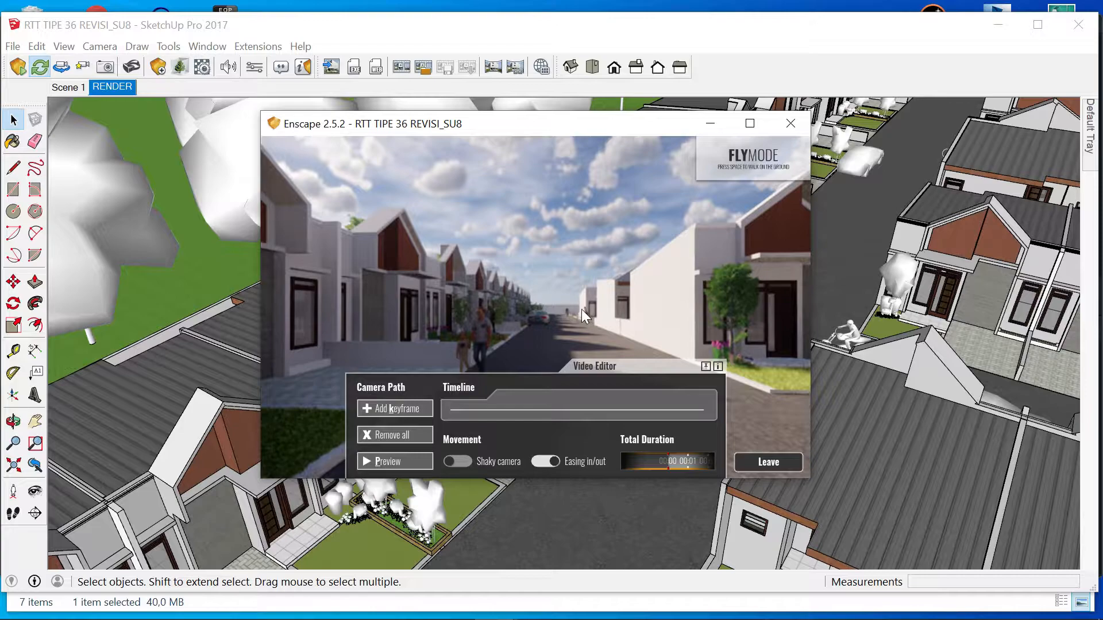
drag(581, 254, 581, 250)
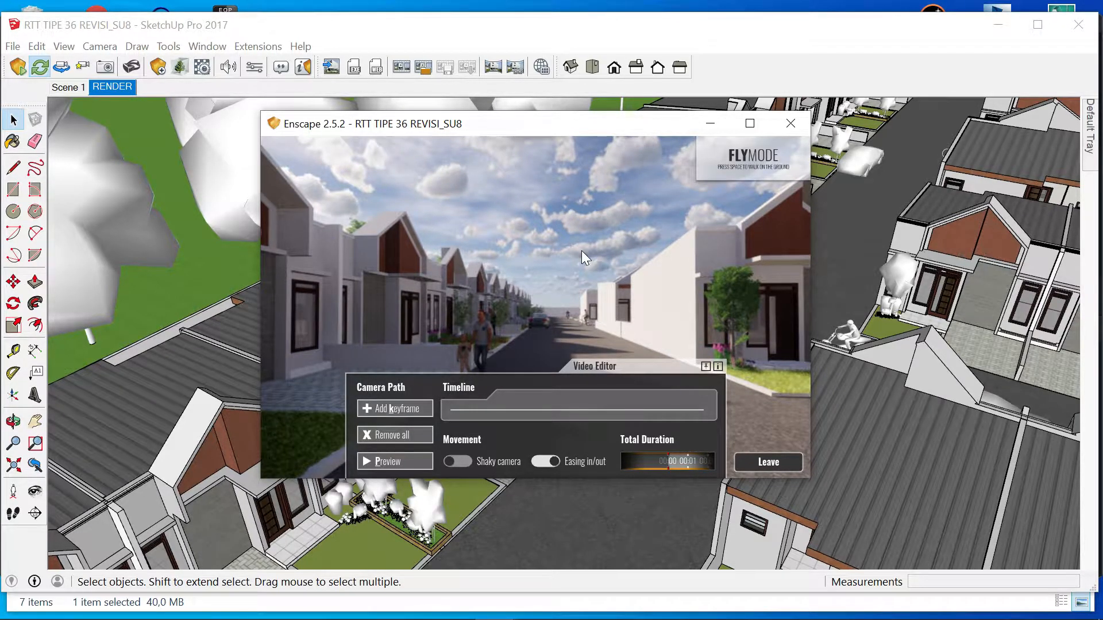
- Move the camera forward and lower to just before the man and child, and add the first keyframe there
key(w)
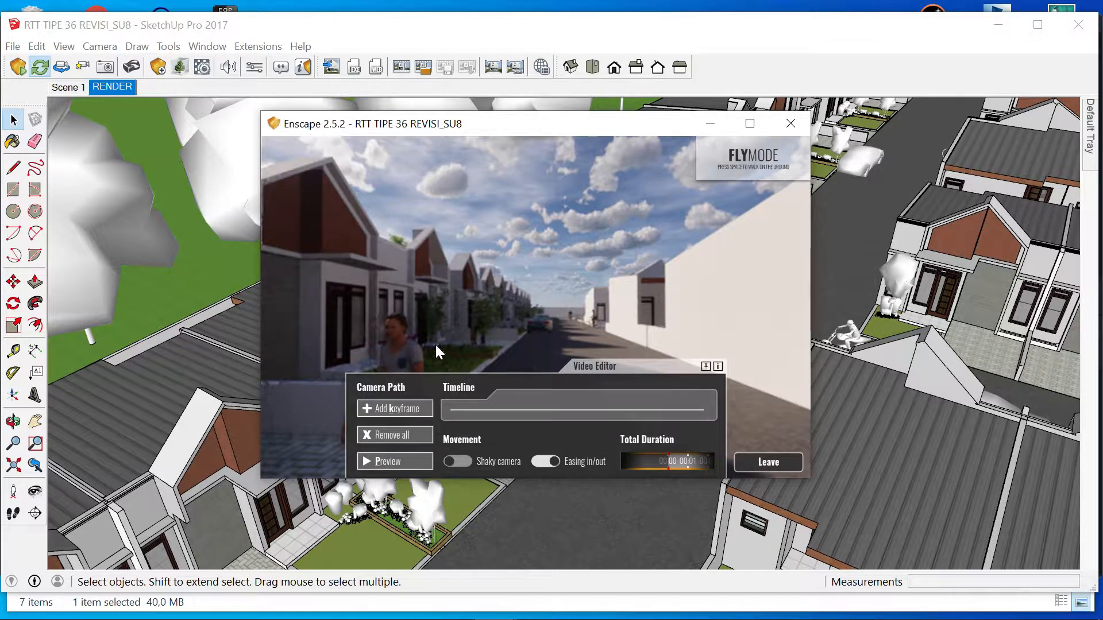
key(w)
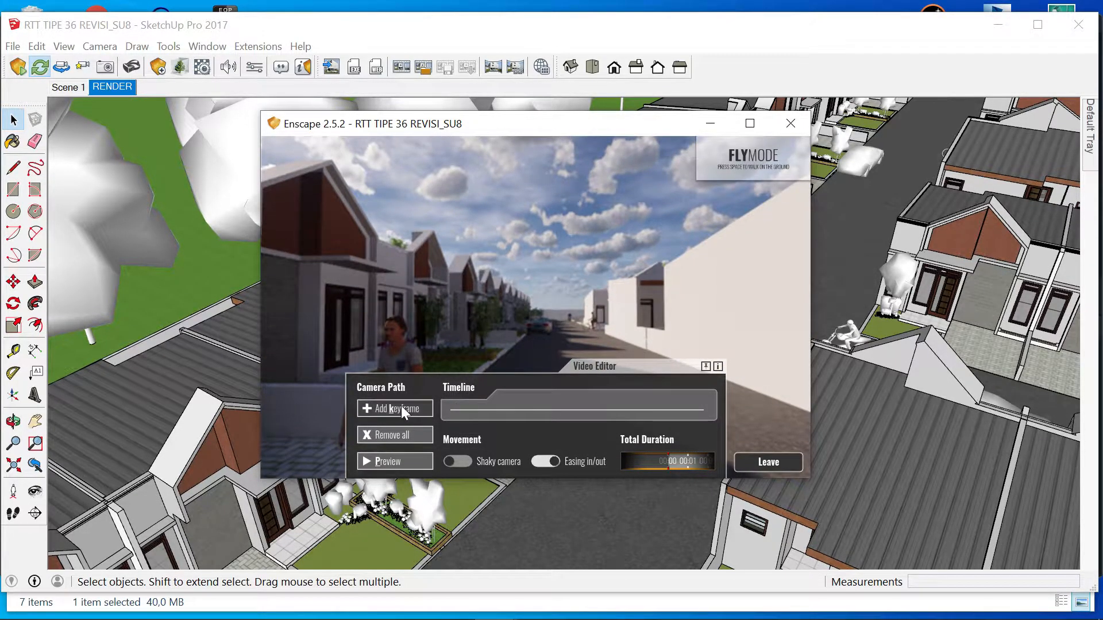
key(q)
key(a)
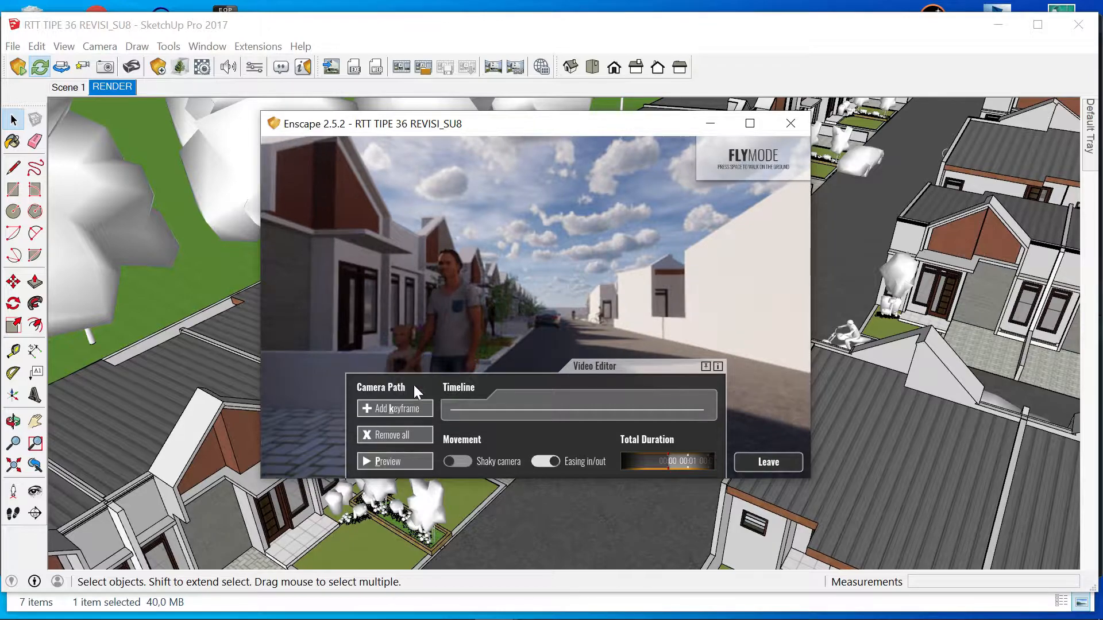
click(391, 410)
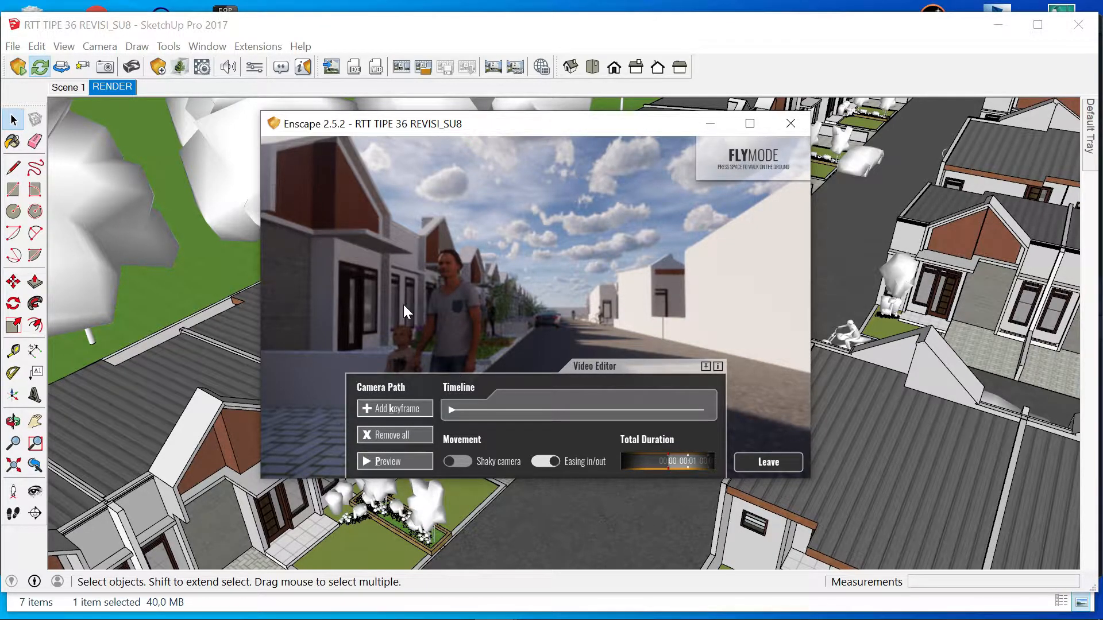
- Fly the camera forward along the street to just behind the parked car and add the second keyframe
key(w)
key(w)
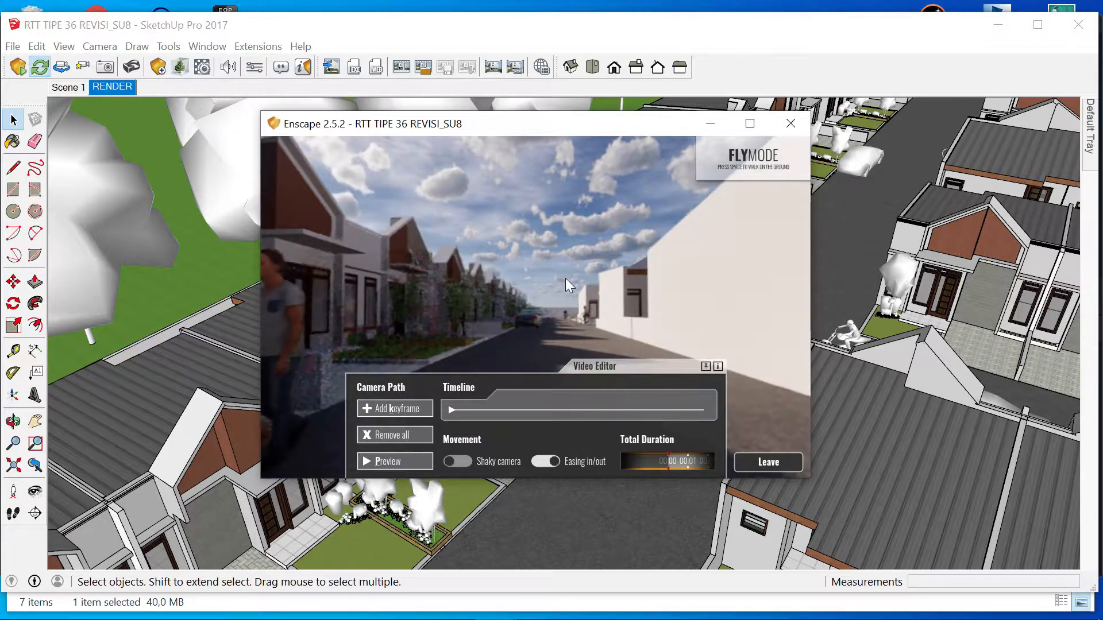
key(w)
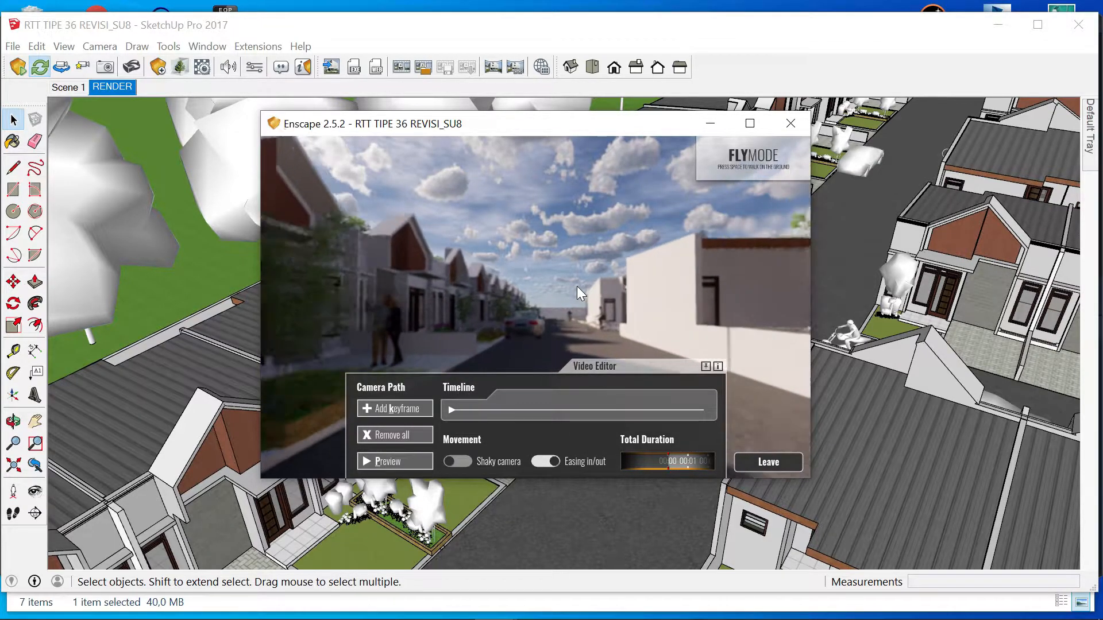
key(w)
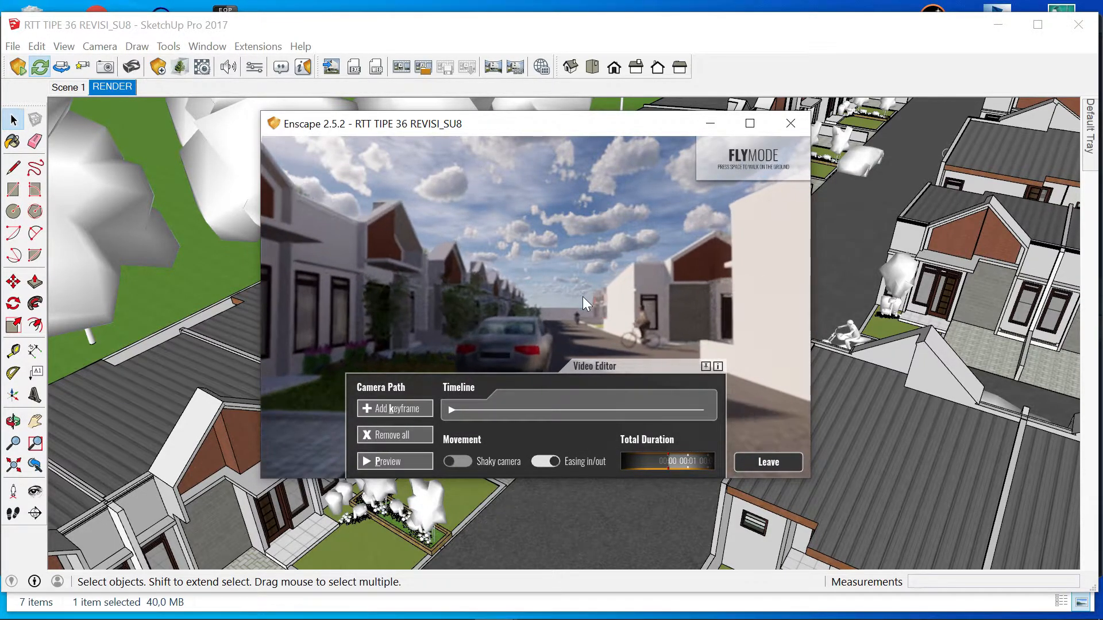
drag(563, 308, 425, 224)
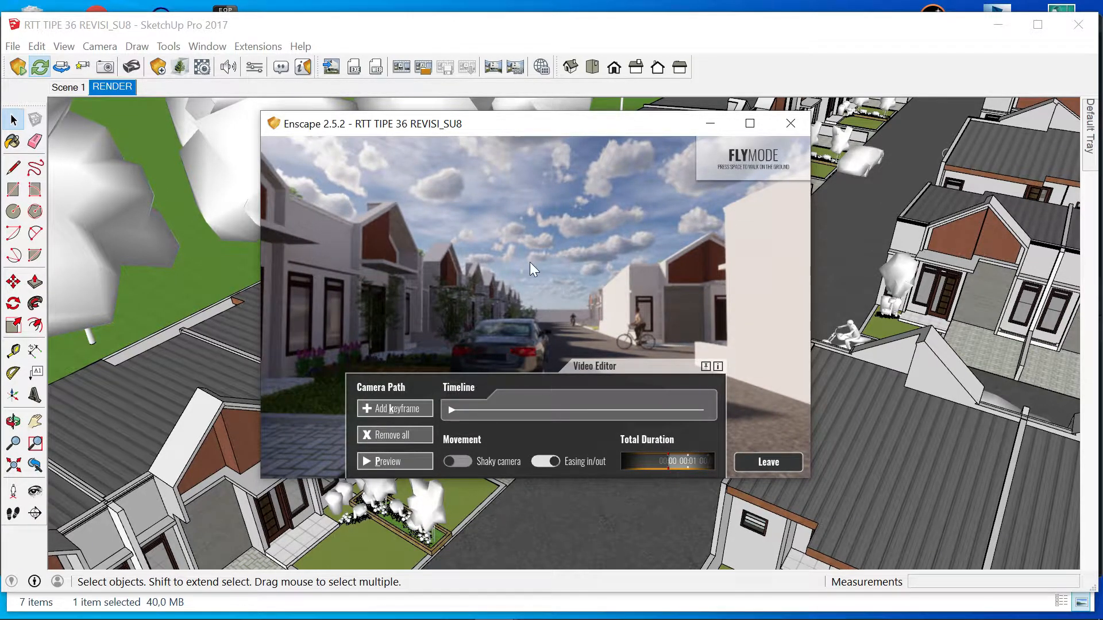
click(392, 408)
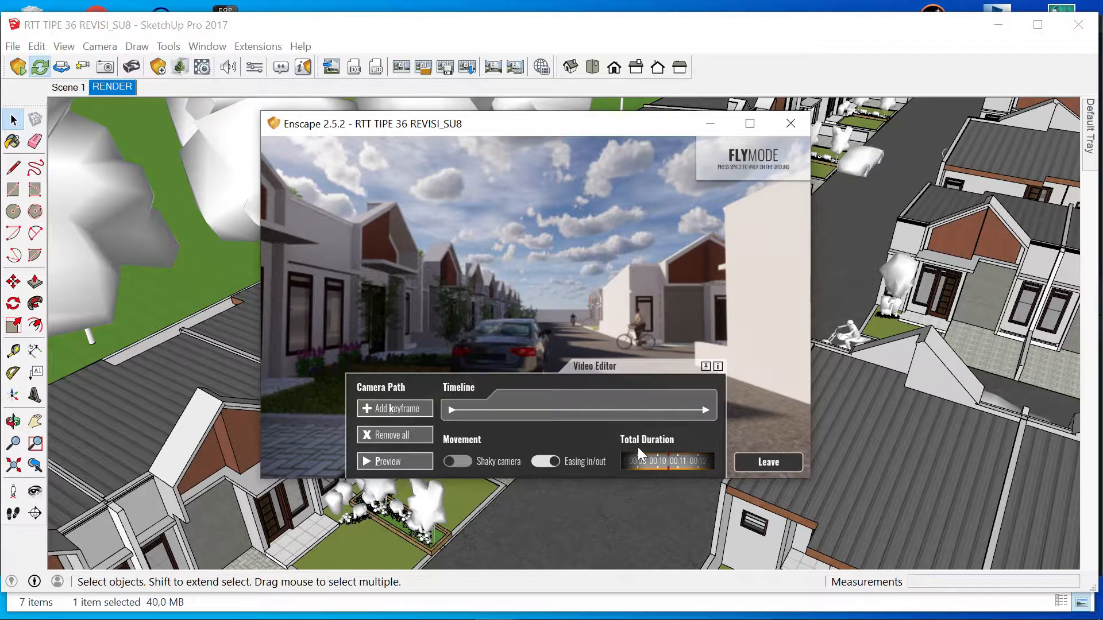
- Set the street camera path's total duration to about 12 seconds and preview the animation
drag(659, 465, 696, 464)
click(398, 460)
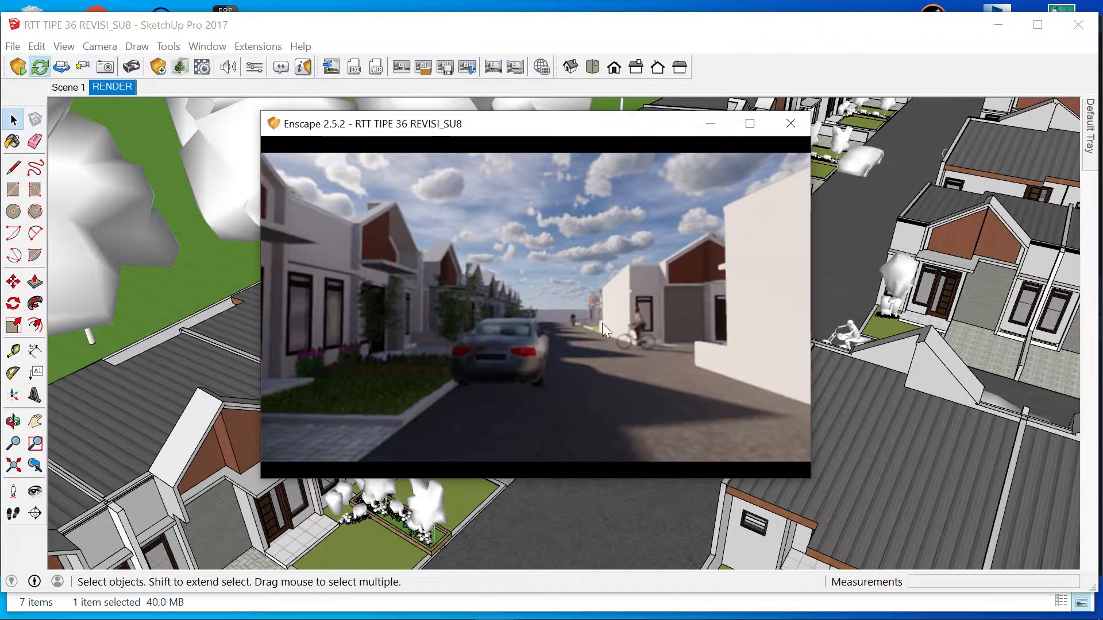
drag(655, 459, 588, 451)
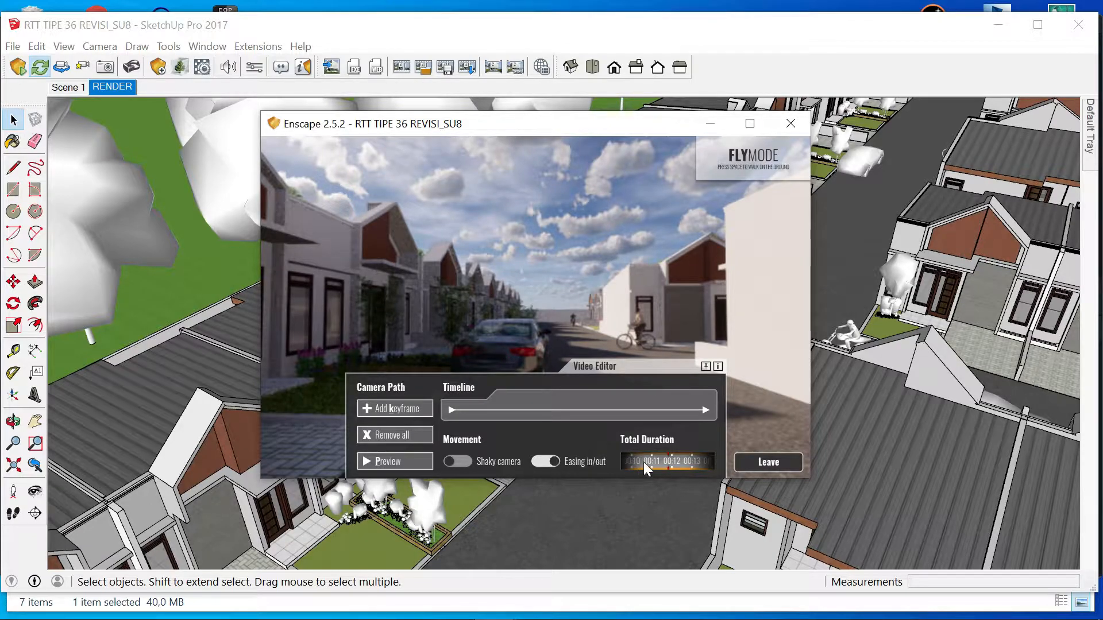
click(402, 458)
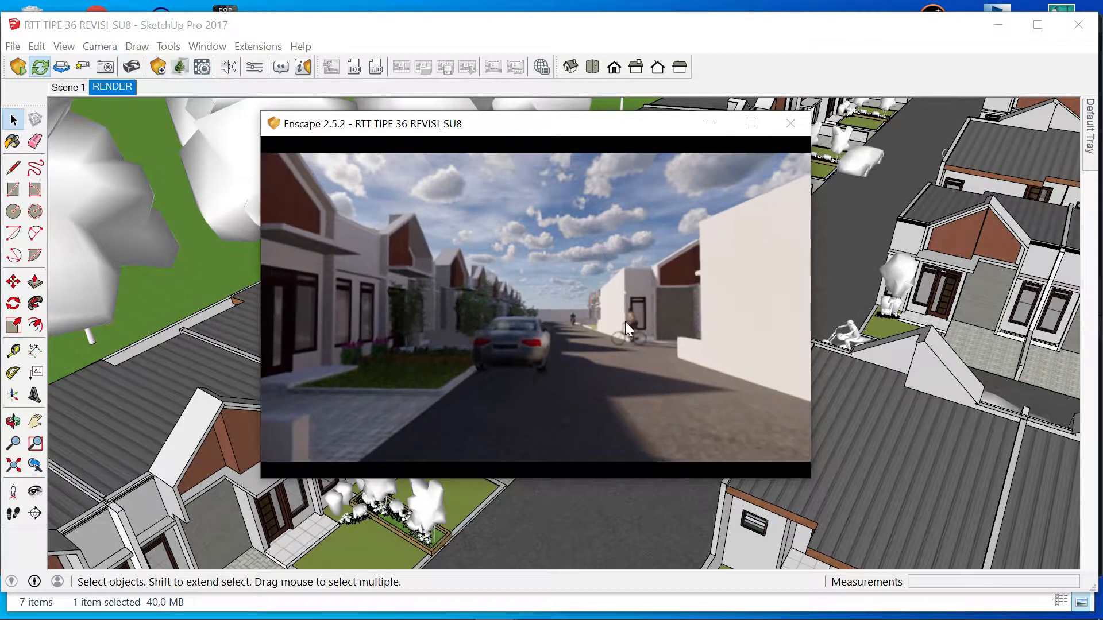
drag(546, 127, 521, 119)
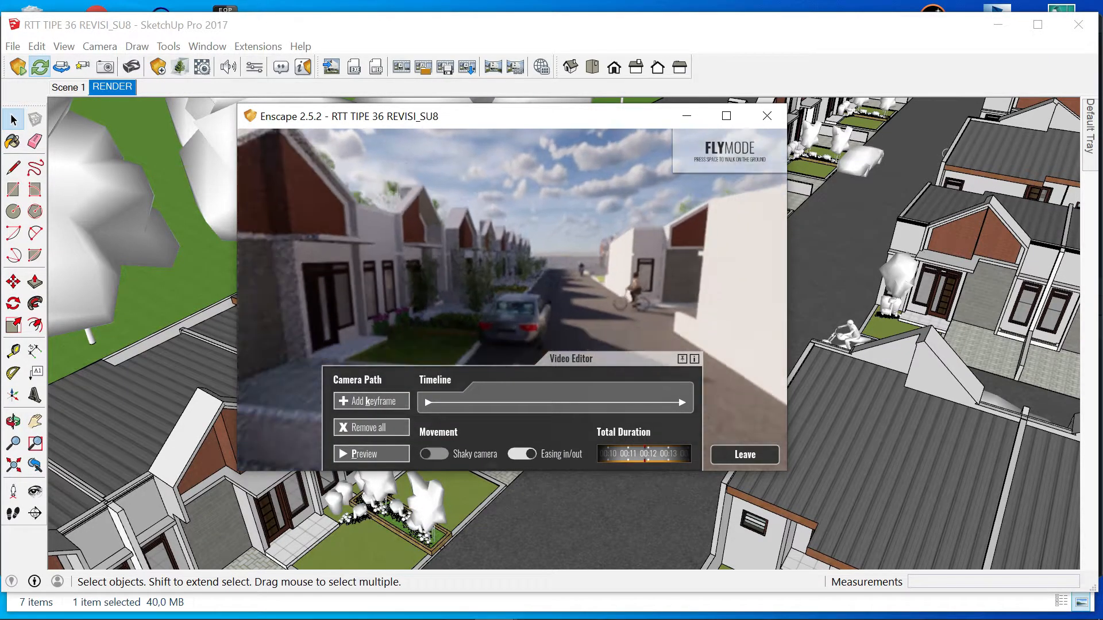
- Fly around the street to examine the keyframe cameras and the path line between them
mouse_move(596, 267)
mouse_down()
mouse_move(603, 278)
mouse_move(591, 290)
mouse_move(581, 271)
mouse_up()
key(w)
key(w)
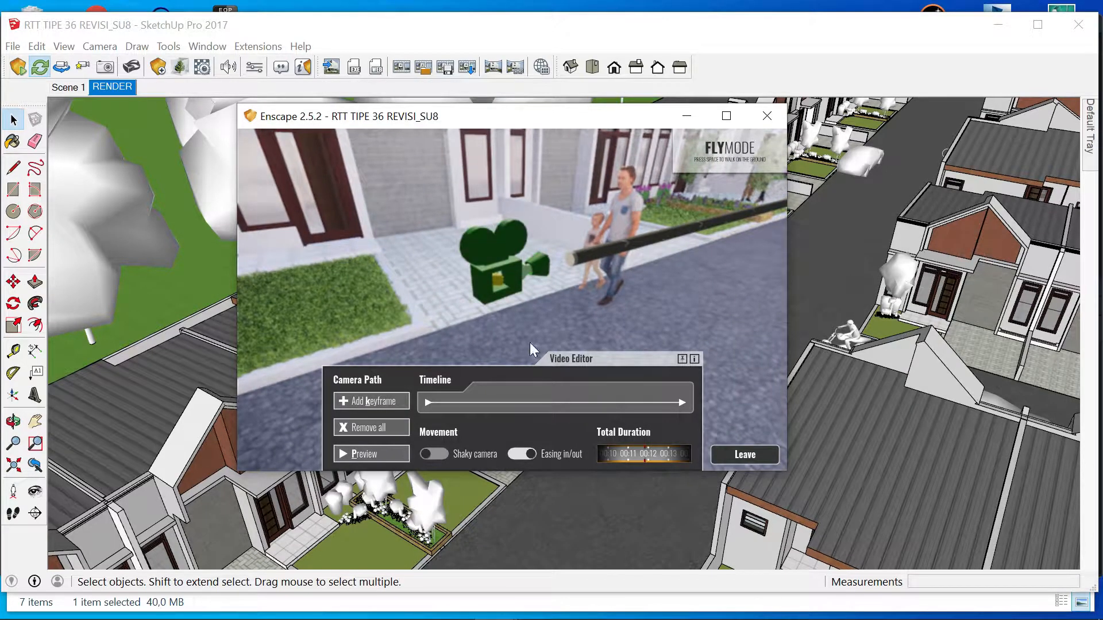
click(533, 241)
key(w)
drag(534, 241, 468, 257)
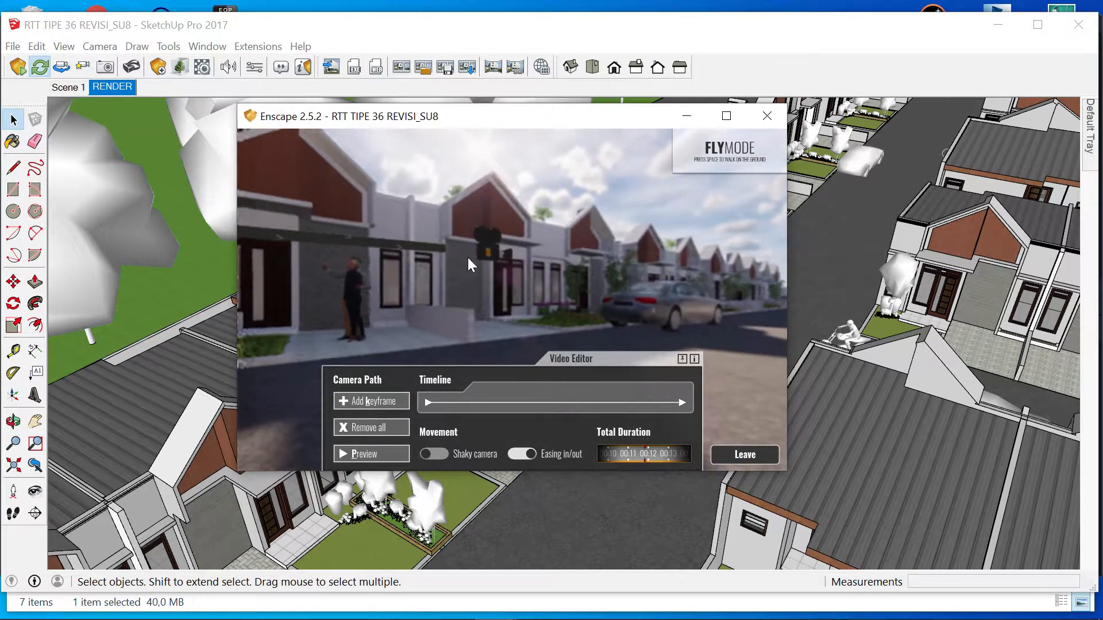
key(a)
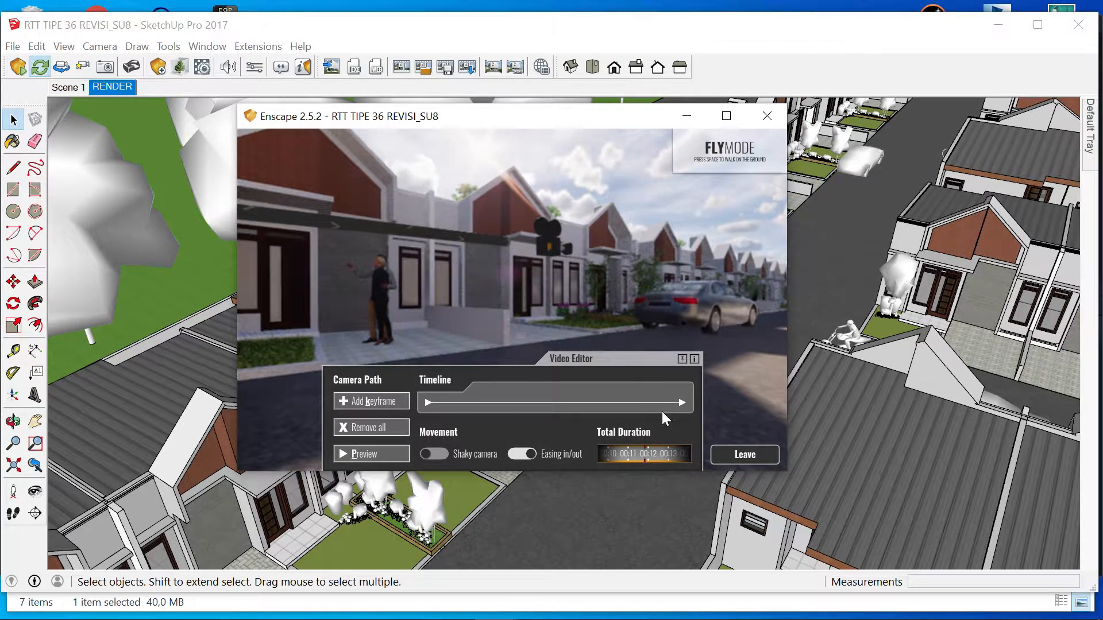
key(s)
drag(626, 279, 580, 261)
key(a)
key(a)
key(a)
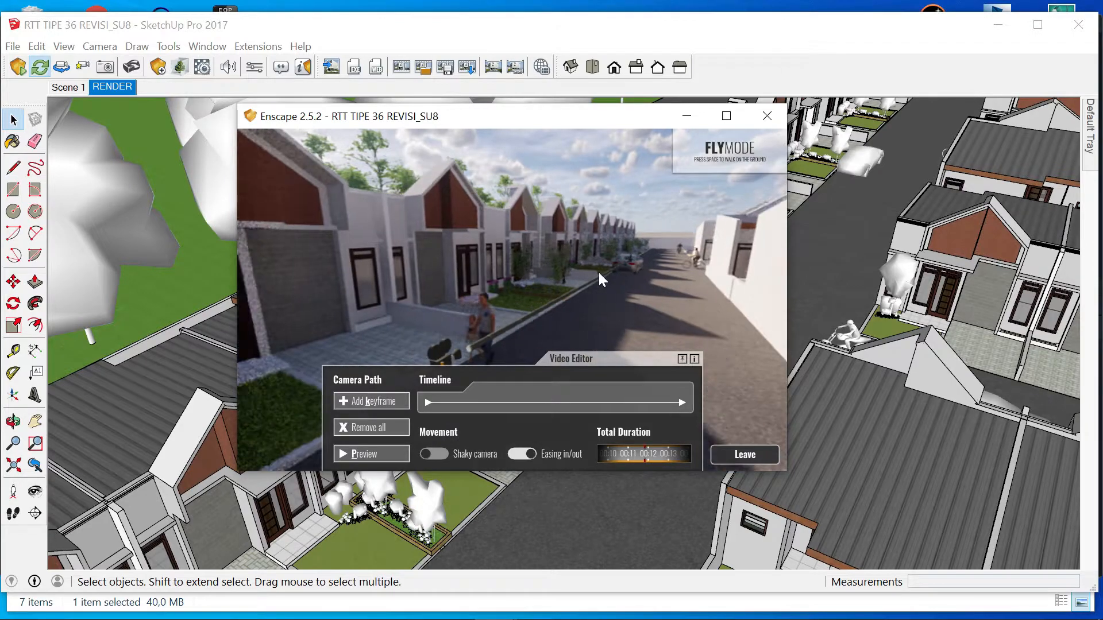
key(q)
drag(568, 281, 918, 301)
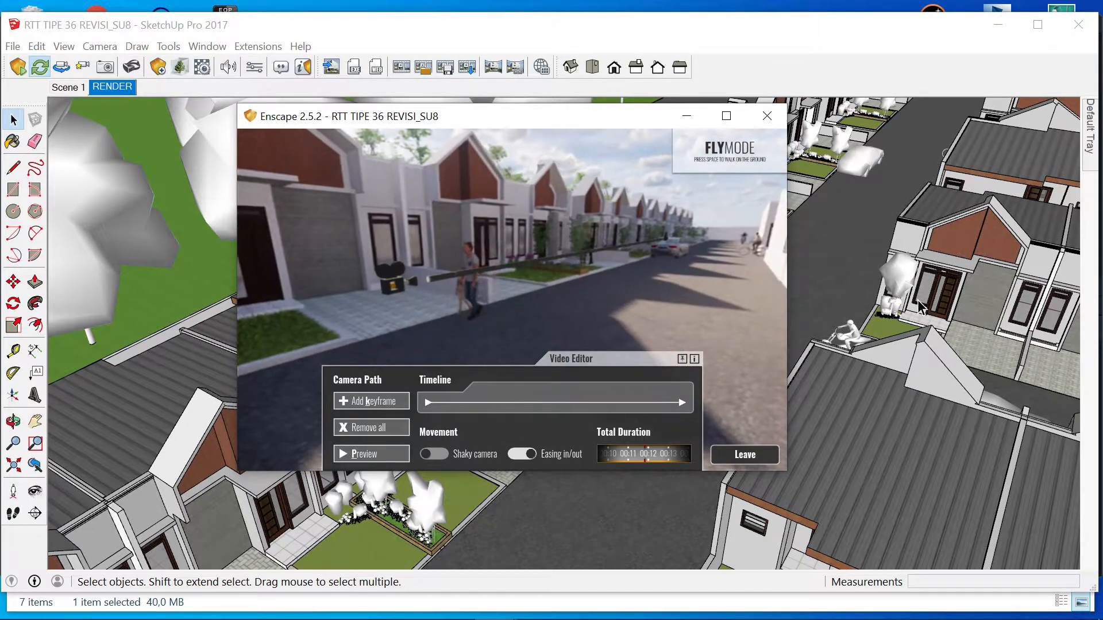
- Remove all keyframes, raise the camera to look down along the row of houses, and add a new first keyframe
click(392, 427)
drag(596, 285, 690, 248)
key(e)
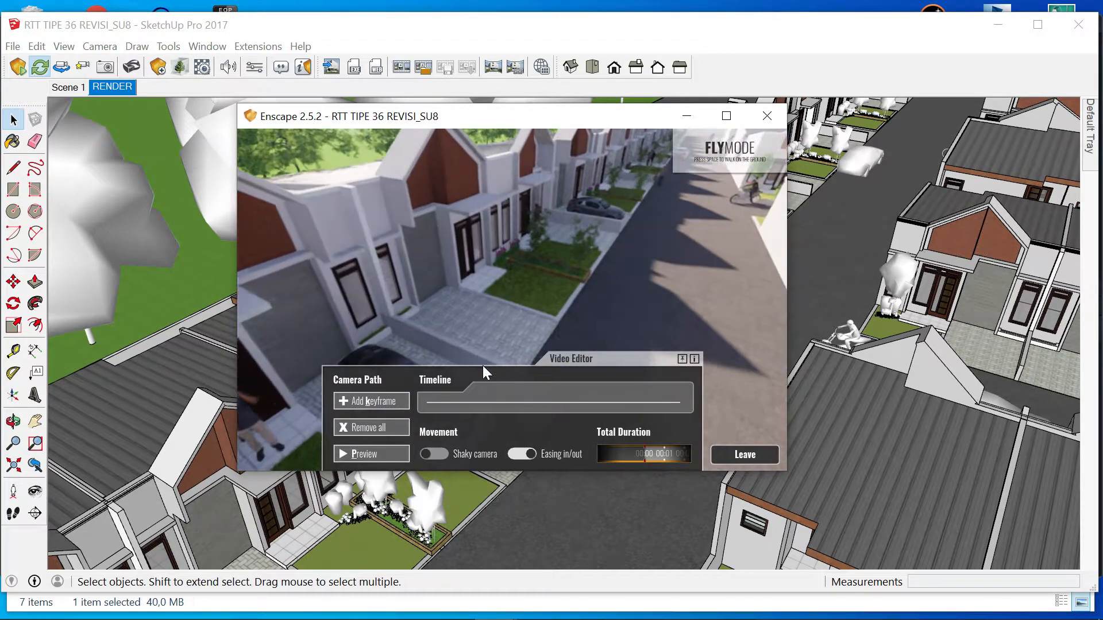
click(365, 401)
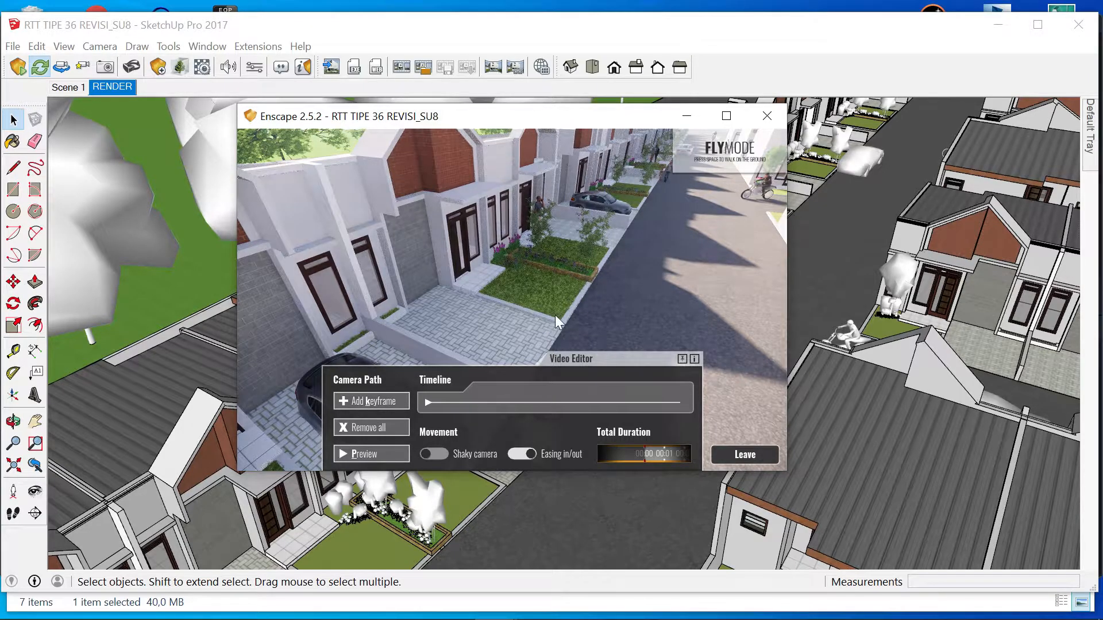
- Pull the camera back to a high aerial view of the whole housing estate and add the second keyframe
scroll(544, 311, down, 6)
scroll(544, 312, down, 6)
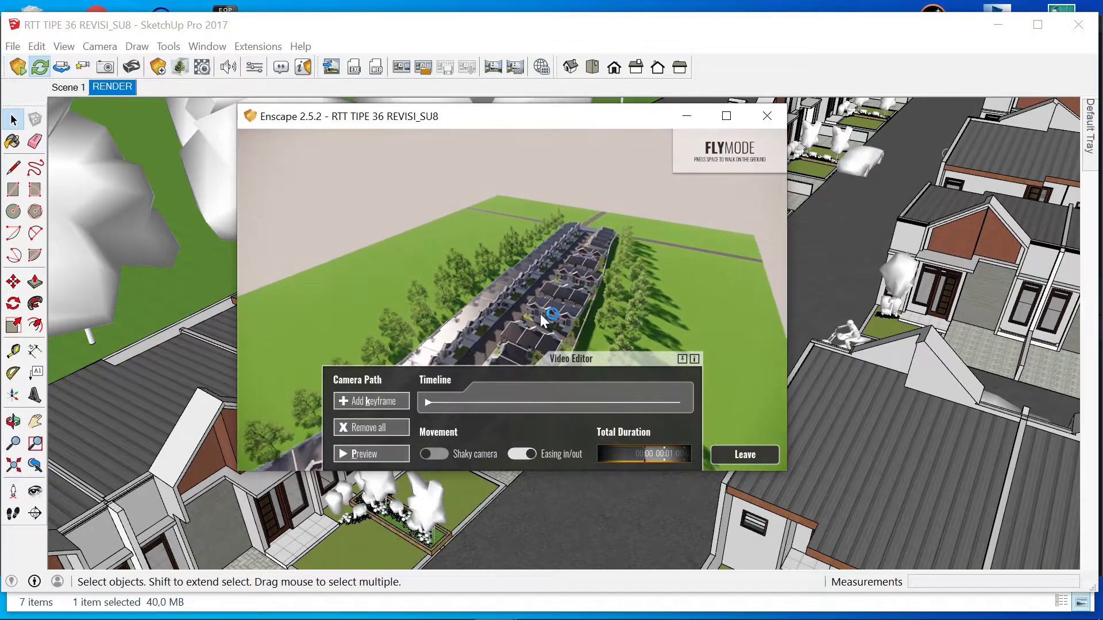
click(367, 400)
- Set the aerial path's total duration to about 12 seconds and preview the animation
drag(656, 448, 731, 448)
drag(642, 458, 714, 448)
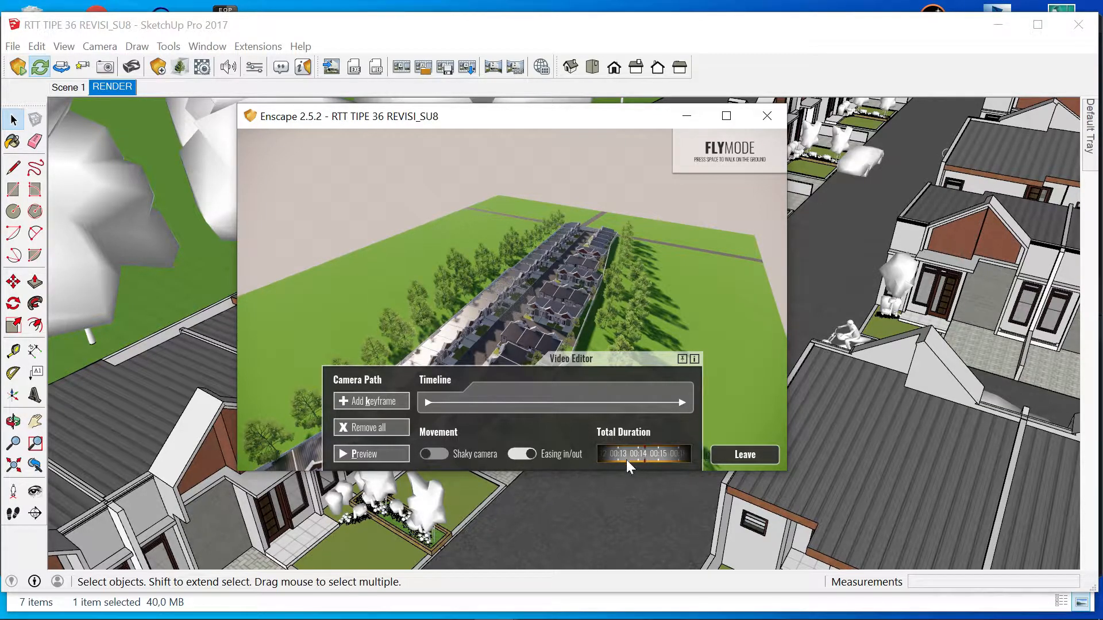
click(387, 453)
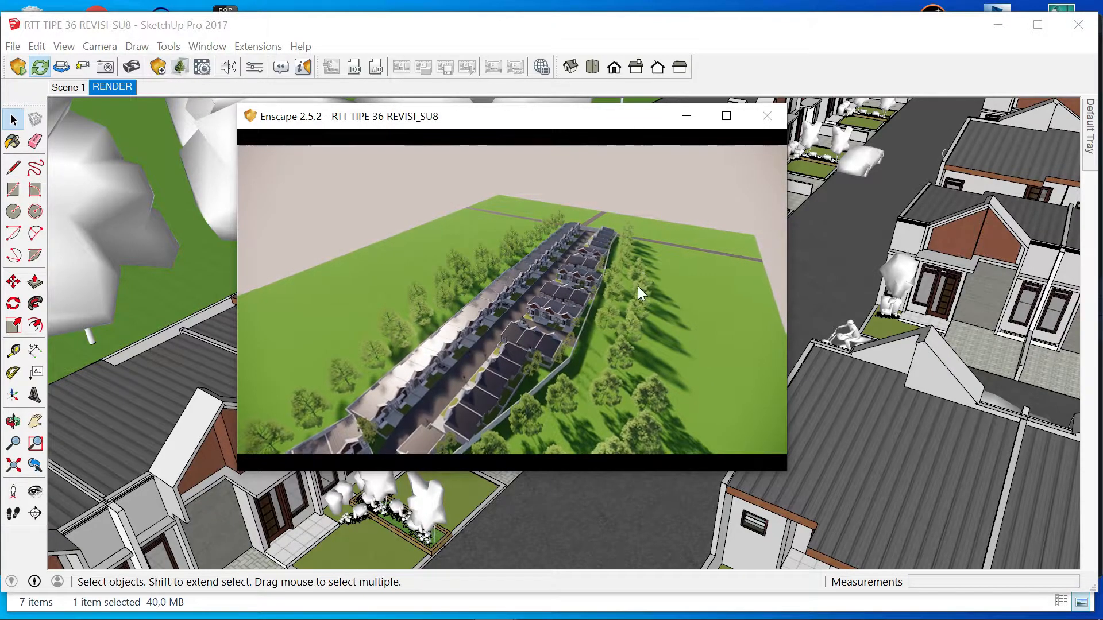
key(k)
drag(585, 117, 716, 105)
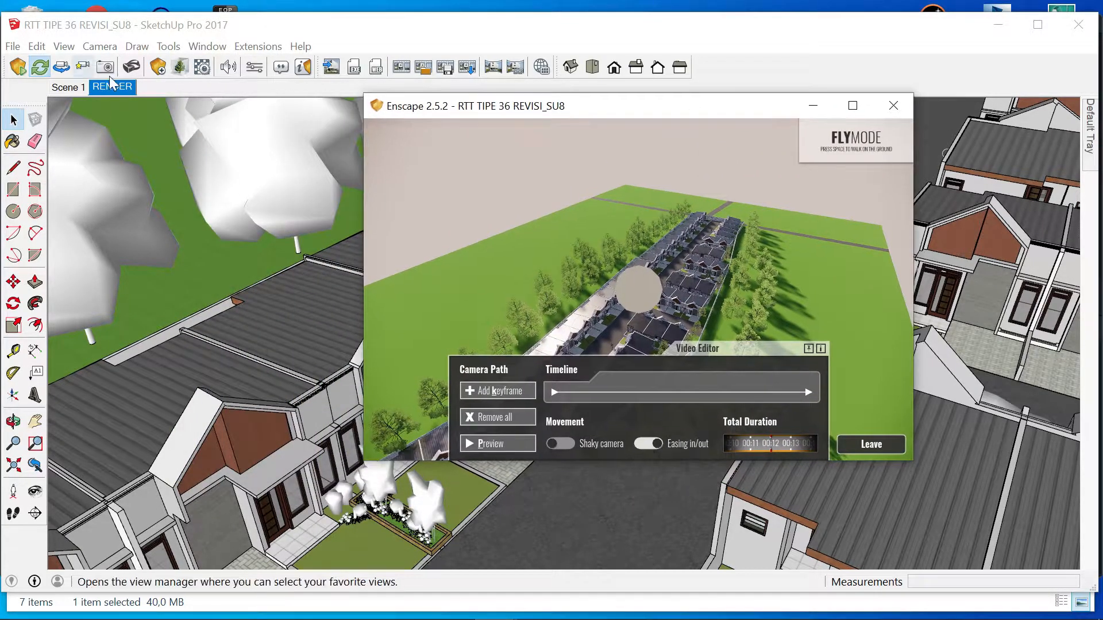
- Open the Enscape Settings and arrange them side by side with the render window
click(257, 65)
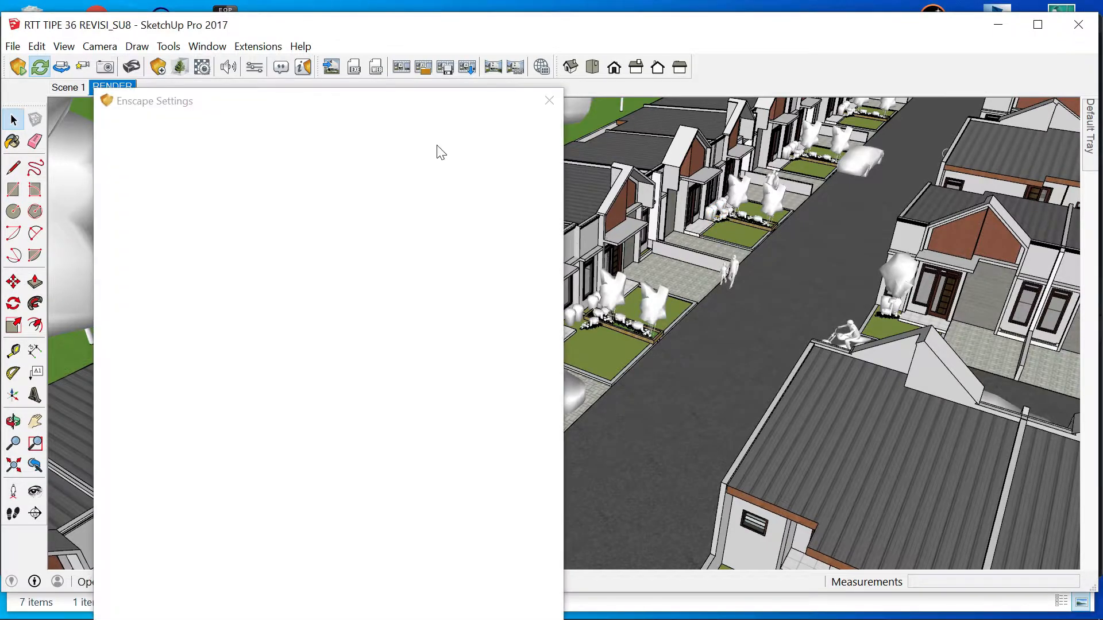
drag(443, 103, 397, 47)
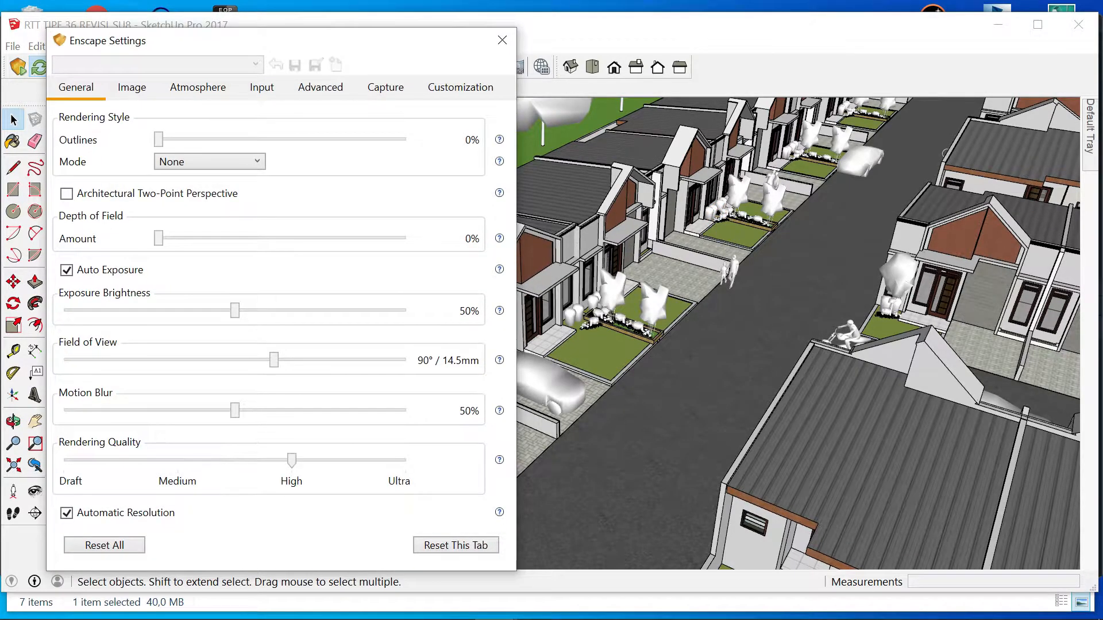
click(495, 602)
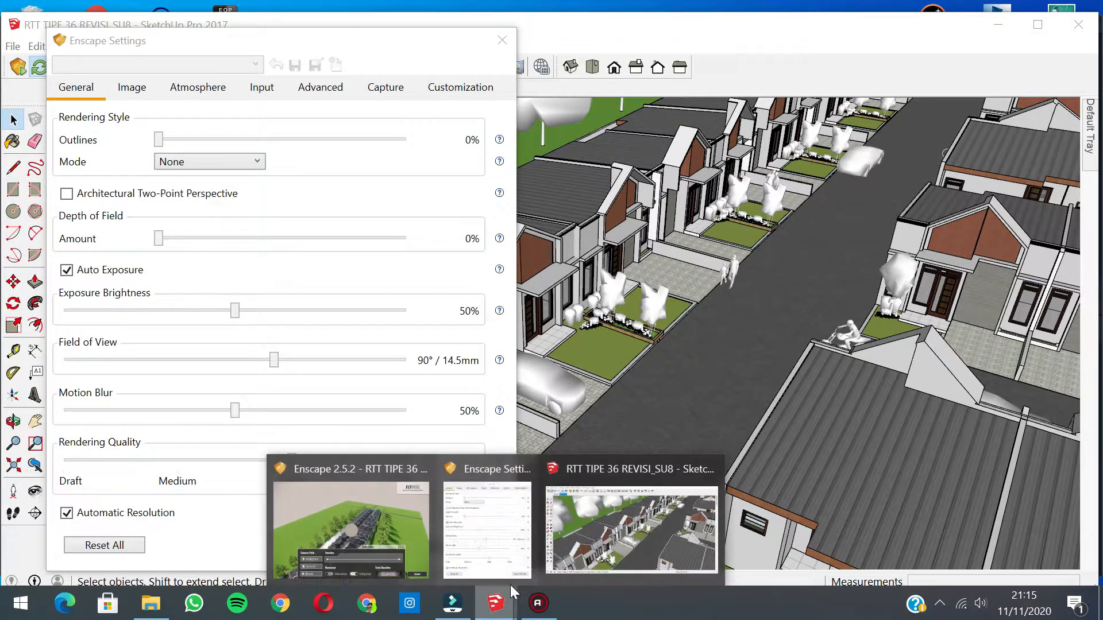
click(390, 513)
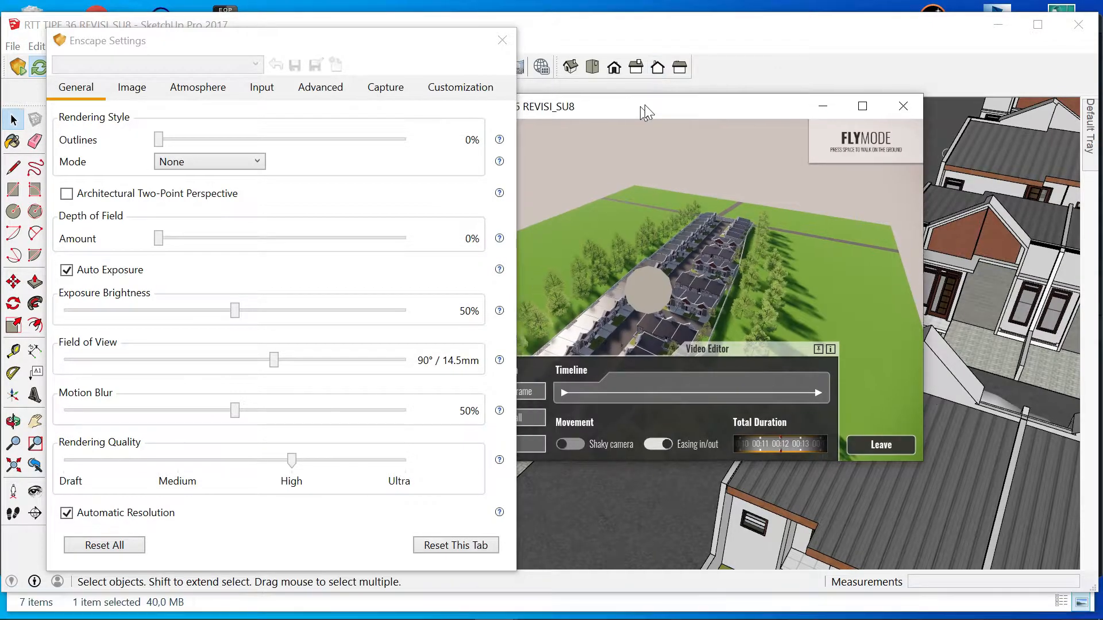
drag(810, 115, 792, 98)
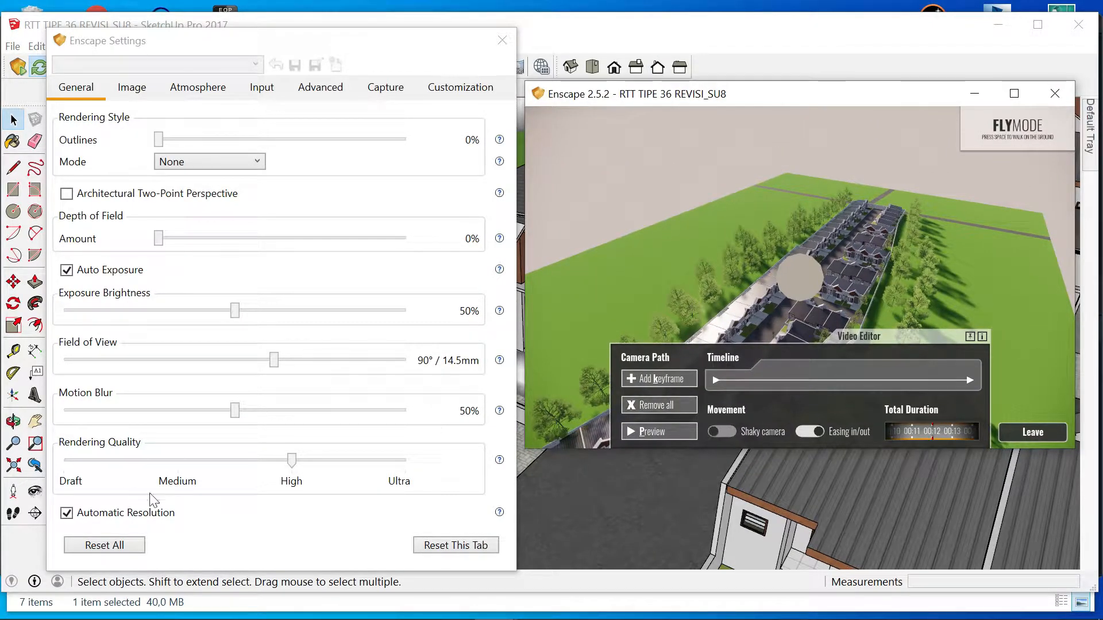
drag(317, 42, 309, 35)
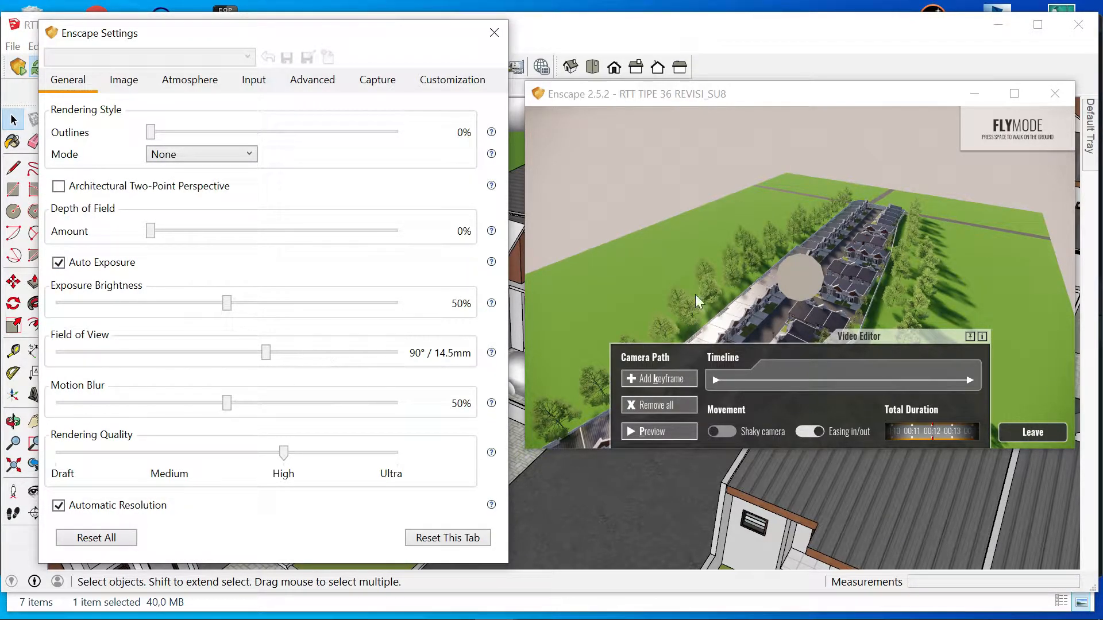
- Try an Exposure Brightness of 63% on a closer aerial view and reset the General settings
click(729, 292)
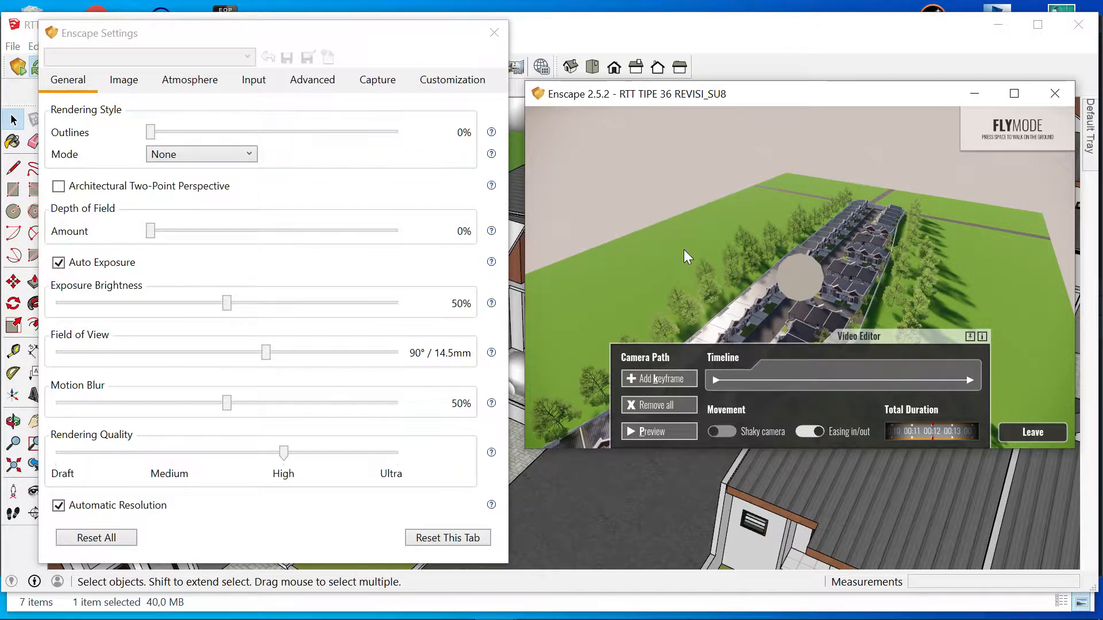
drag(824, 216, 773, 232)
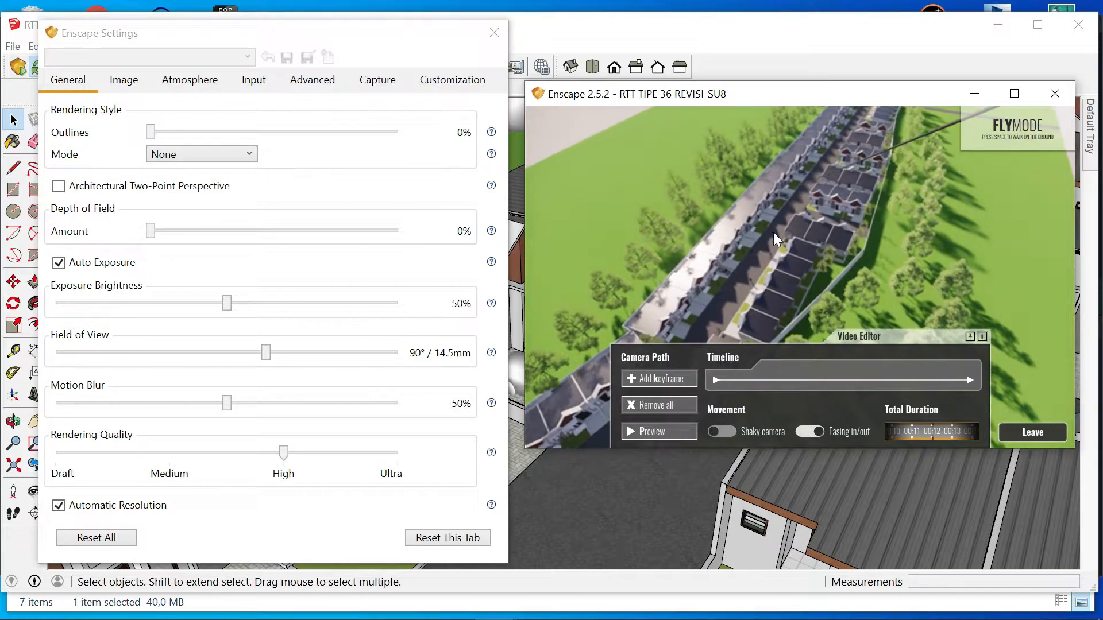
drag(227, 303, 271, 304)
click(782, 262)
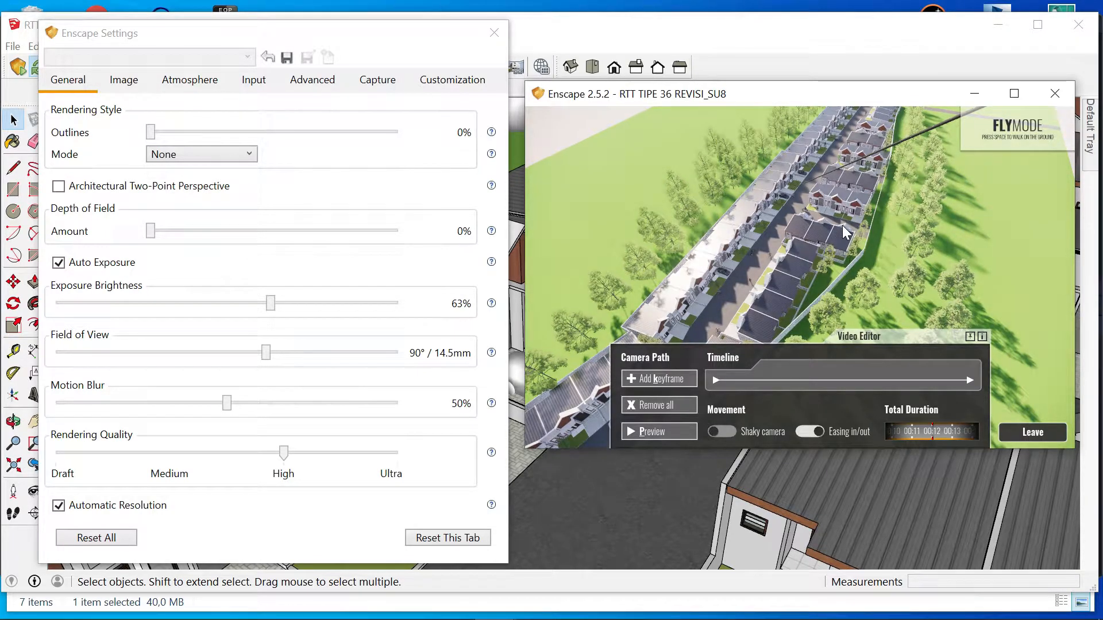
click(434, 539)
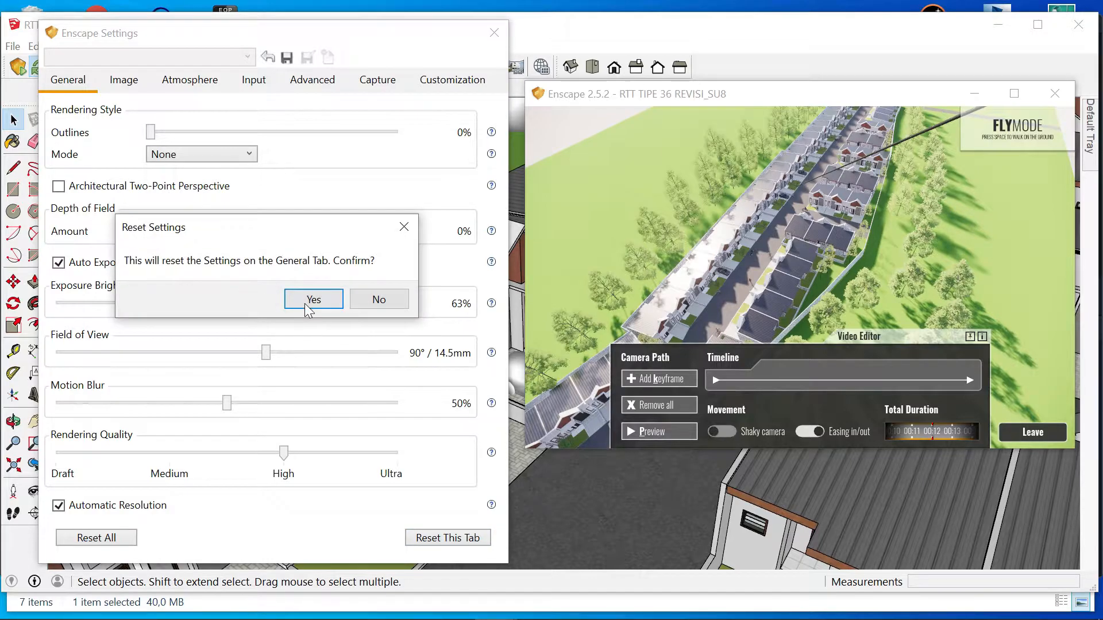
click(310, 299)
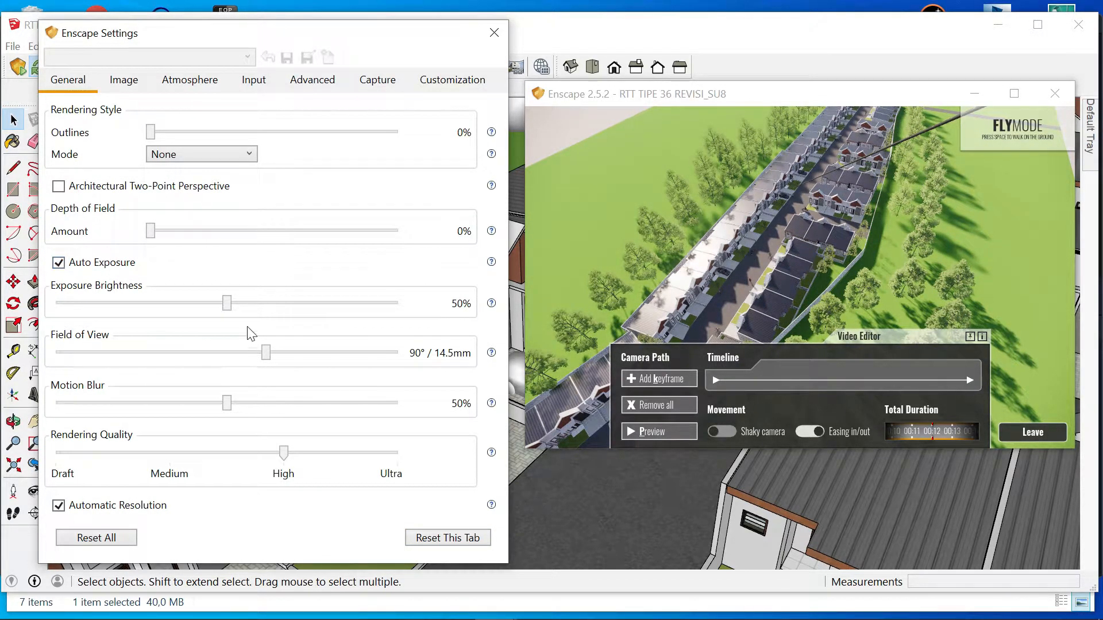
- Try a Field of View of 91° and reset the General settings
click(722, 265)
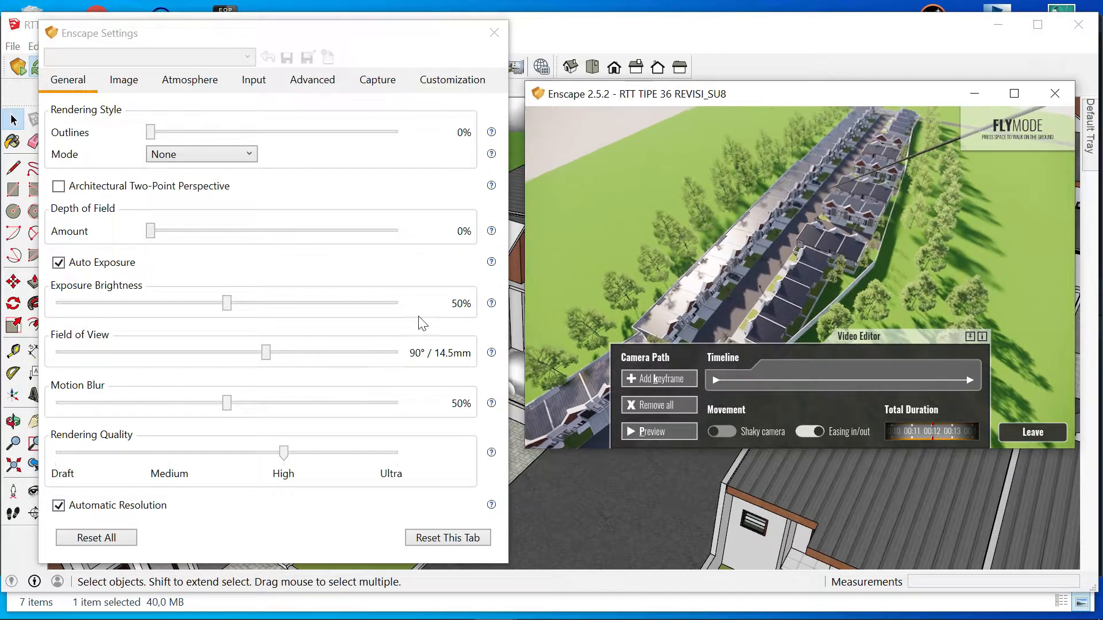
mouse_move(269, 353)
mouse_down()
mouse_move(370, 380)
mouse_move(396, 352)
mouse_move(419, 387)
mouse_move(361, 361)
mouse_move(376, 359)
mouse_move(237, 352)
mouse_move(360, 369)
mouse_move(228, 356)
mouse_move(269, 354)
mouse_up()
click(442, 538)
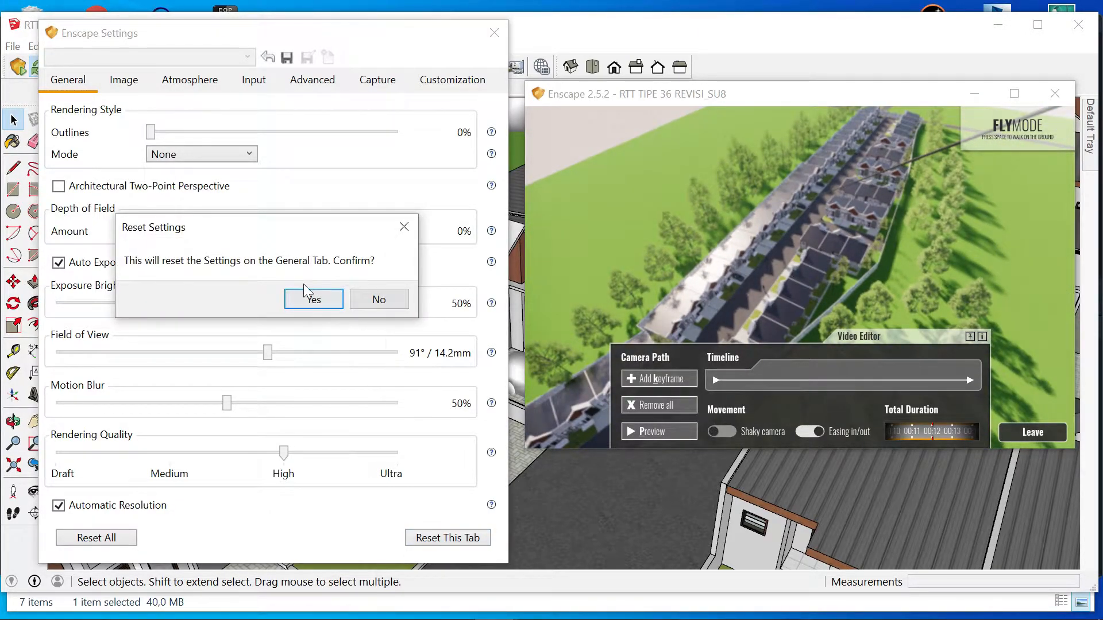
click(314, 300)
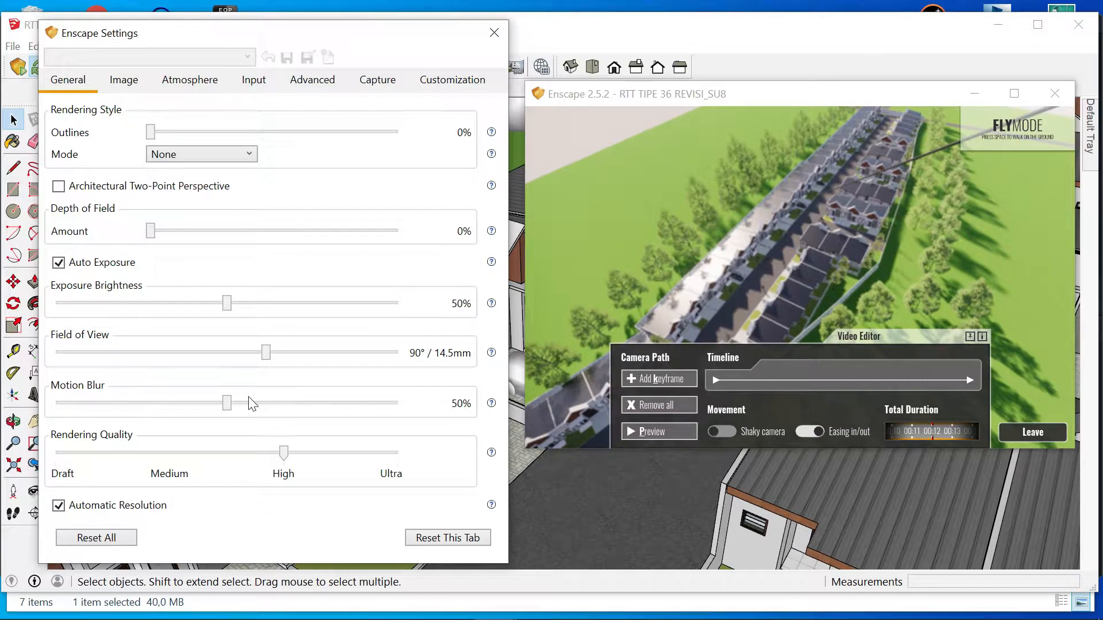
- Try a Motion Blur of 70% while turning the aerial view, and reset the General settings
drag(235, 405, 295, 403)
drag(795, 239, 844, 283)
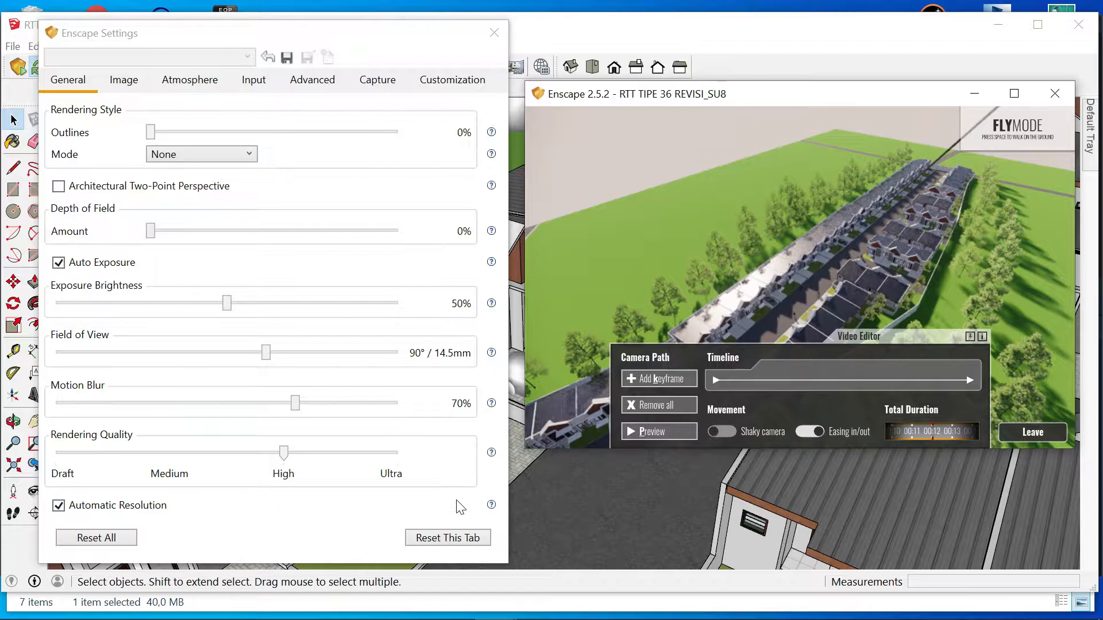
click(410, 539)
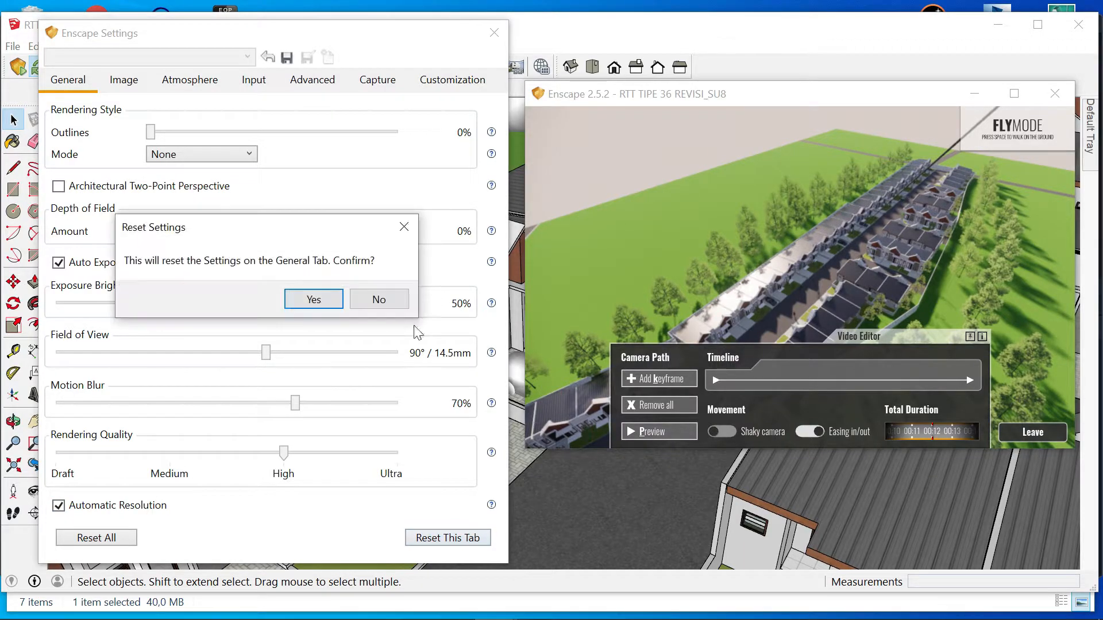
click(325, 300)
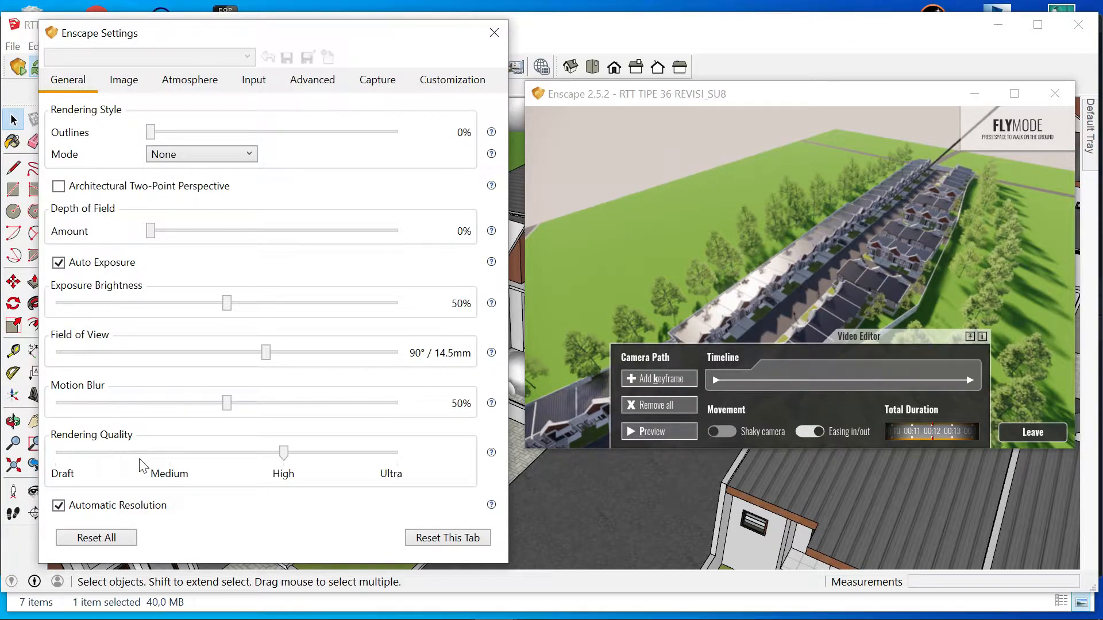
- Set the Rendering Quality to Draft and fly down close to the parked car and house fronts to judge it
click(57, 455)
click(845, 307)
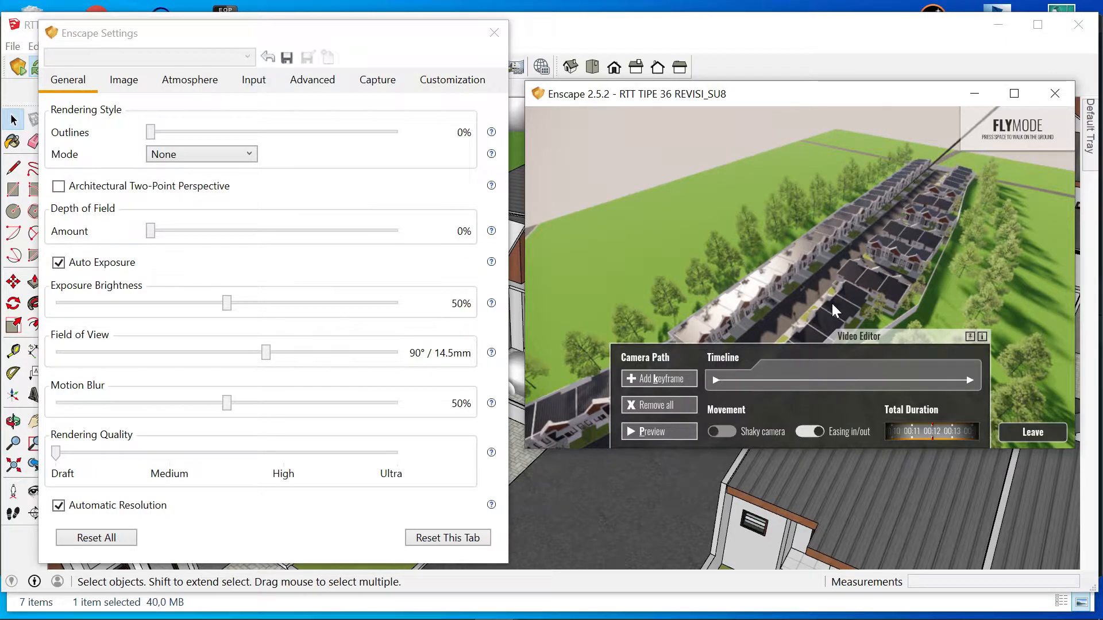
key(w)
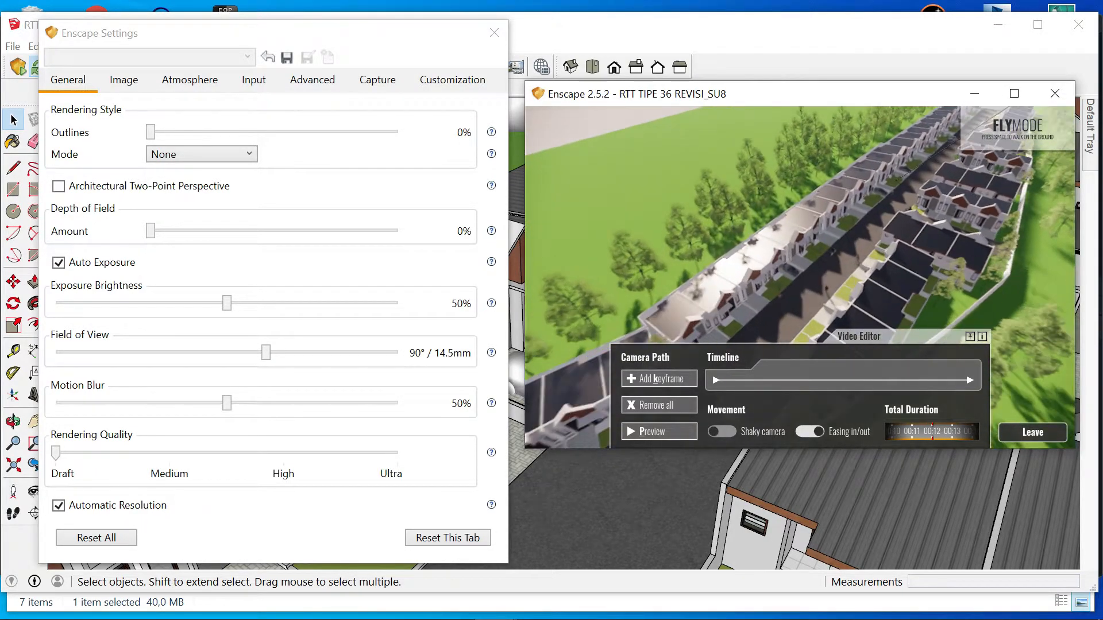
key(w)
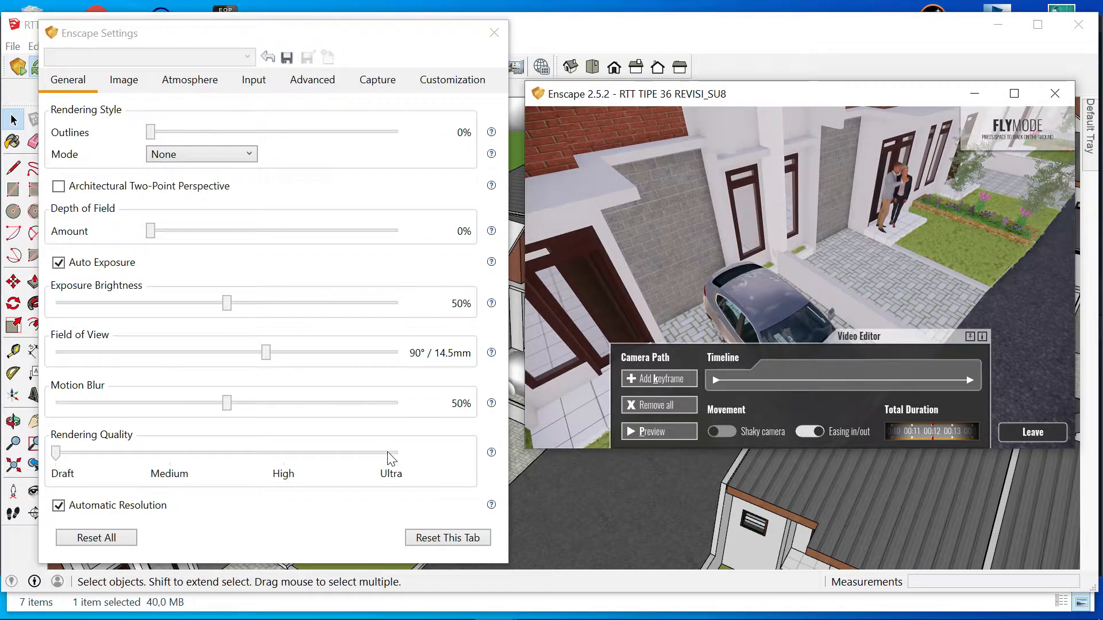
- Try the Ultra Rendering Quality and turn the view from the parked car along the street to judge it
click(397, 455)
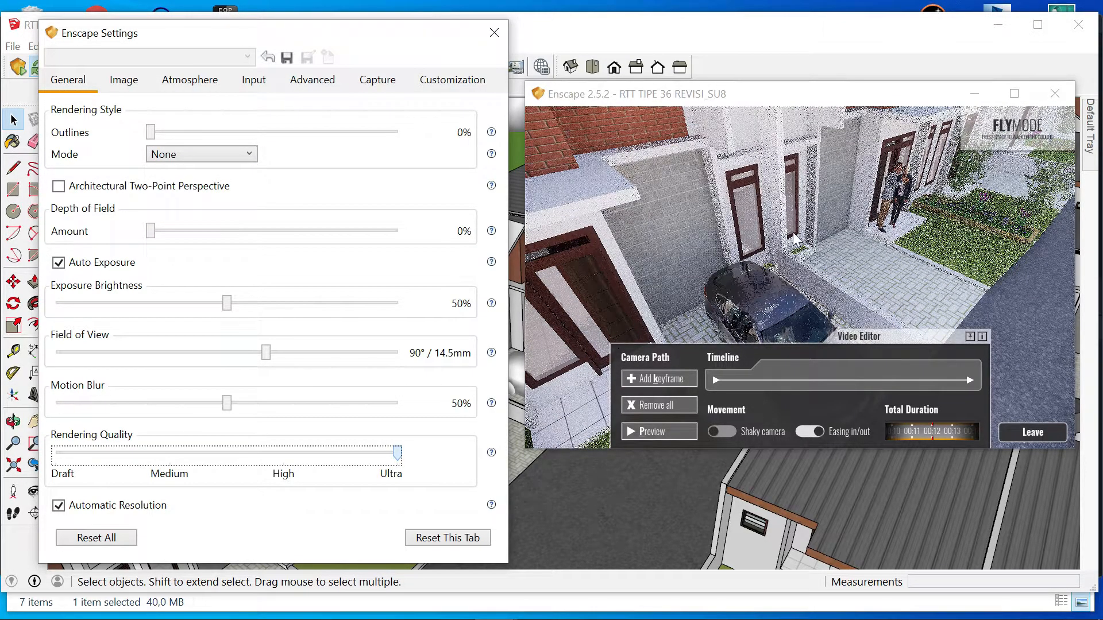
click(776, 221)
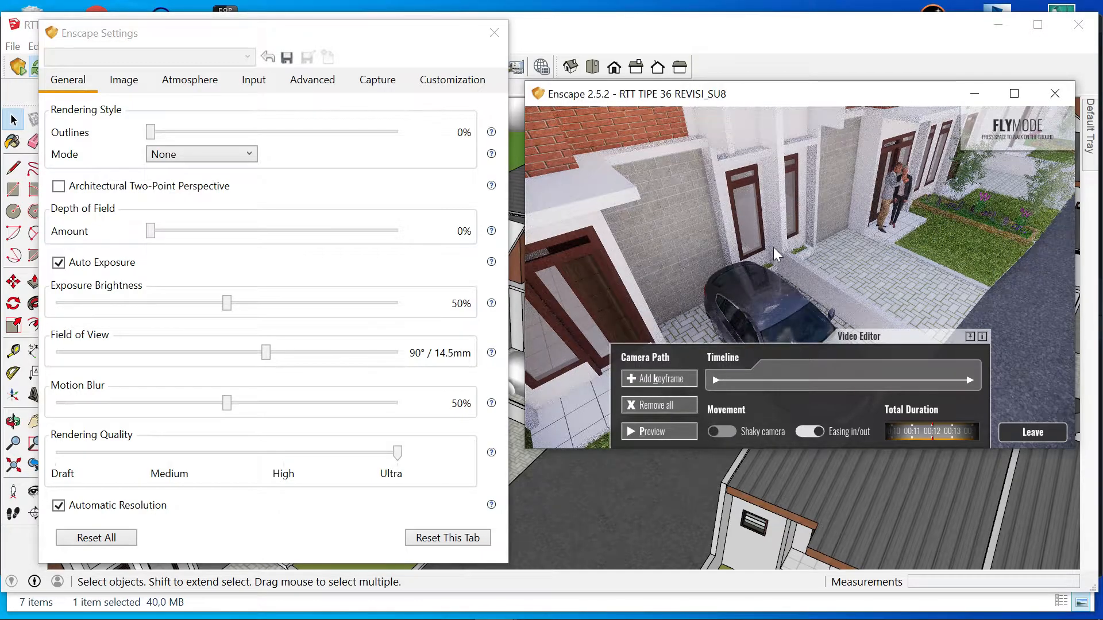
right_drag(773, 247, 537, 477)
right_drag(806, 270, 360, 503)
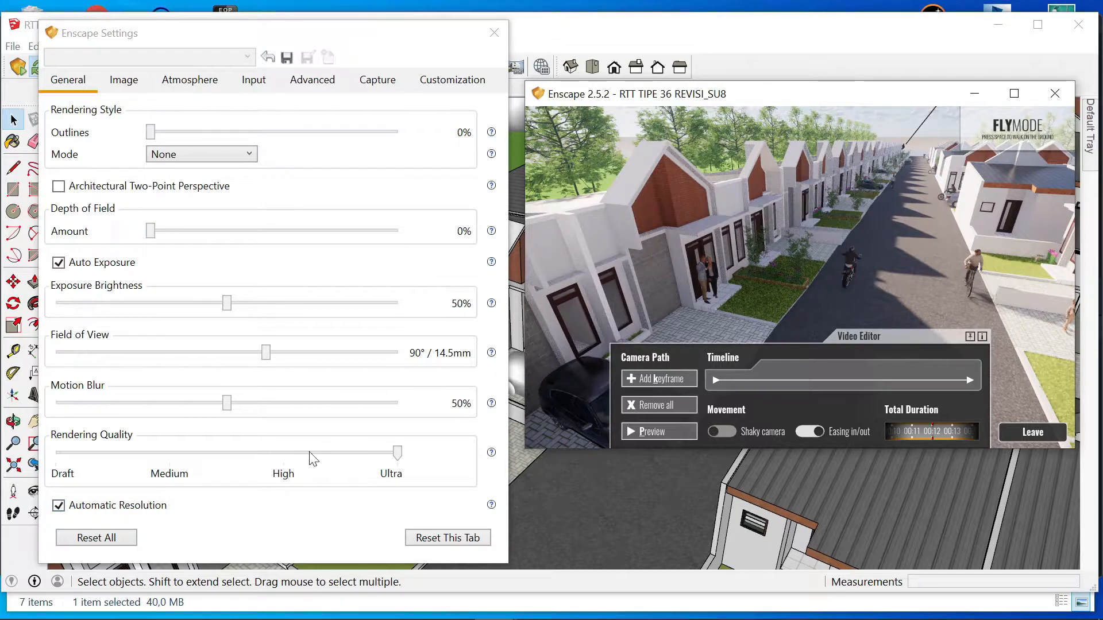
- Set the Rendering Quality to High and fly closer to the row of house fronts to judge it
drag(398, 453, 386, 452)
drag(319, 459, 282, 462)
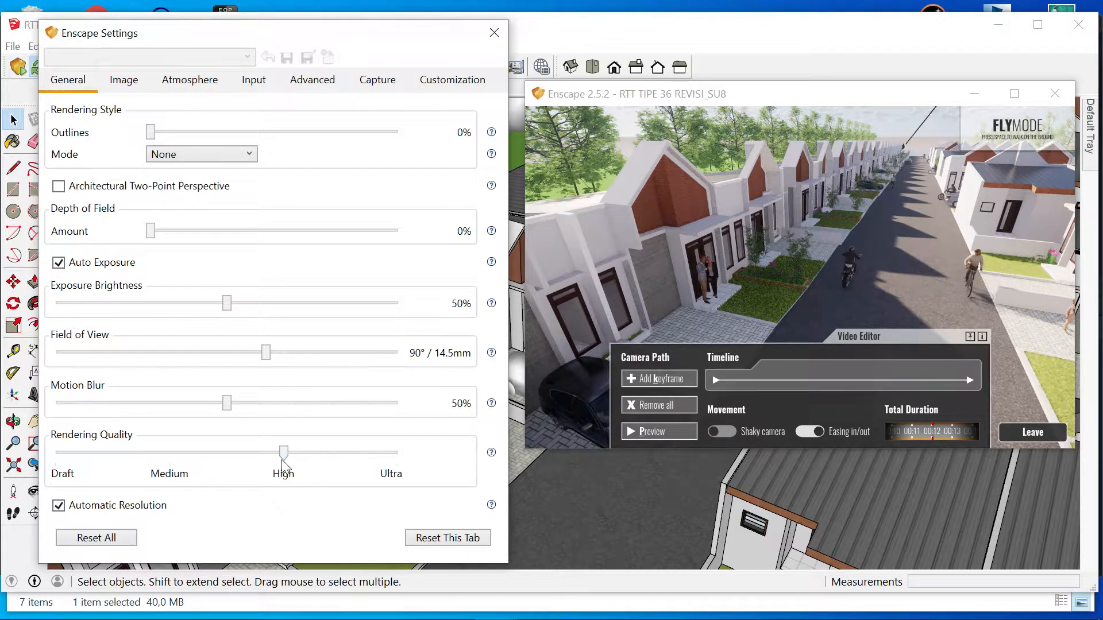
drag(872, 221, 873, 235)
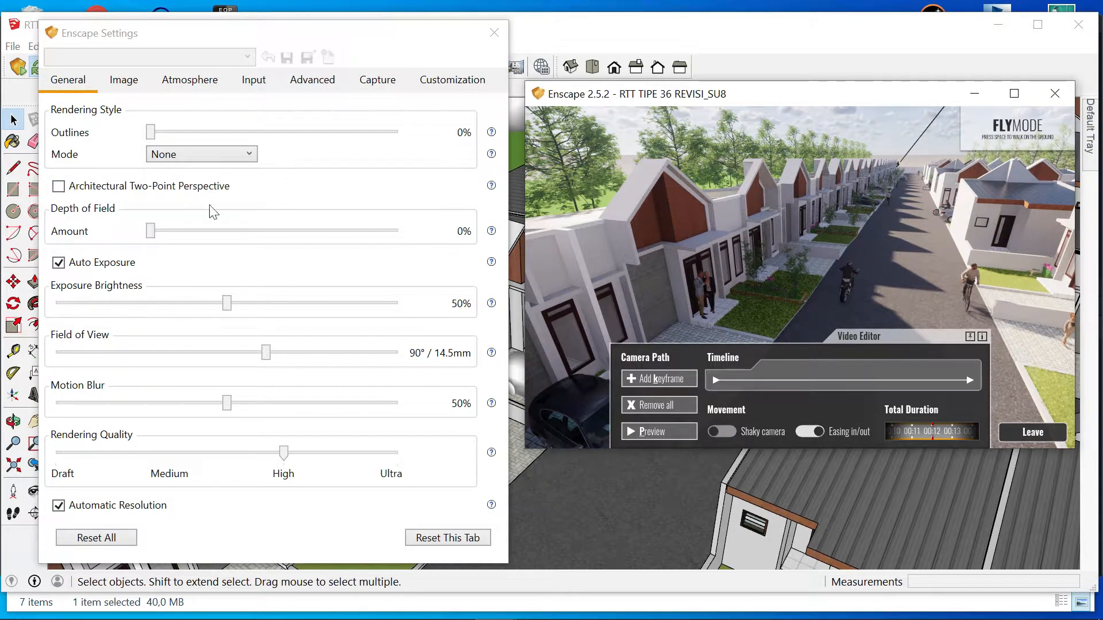
key(w)
drag(847, 247, 777, 269)
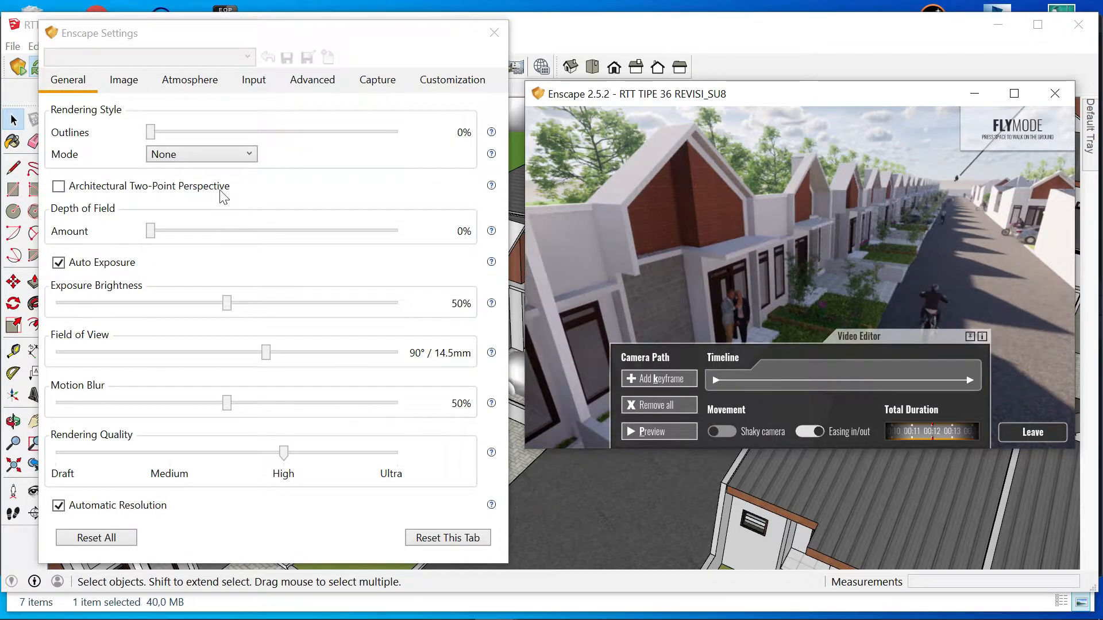
- Try Architectural Two-Point Perspective on the house fronts, switching it on and off twice to compare the views
drag(783, 90, 798, 88)
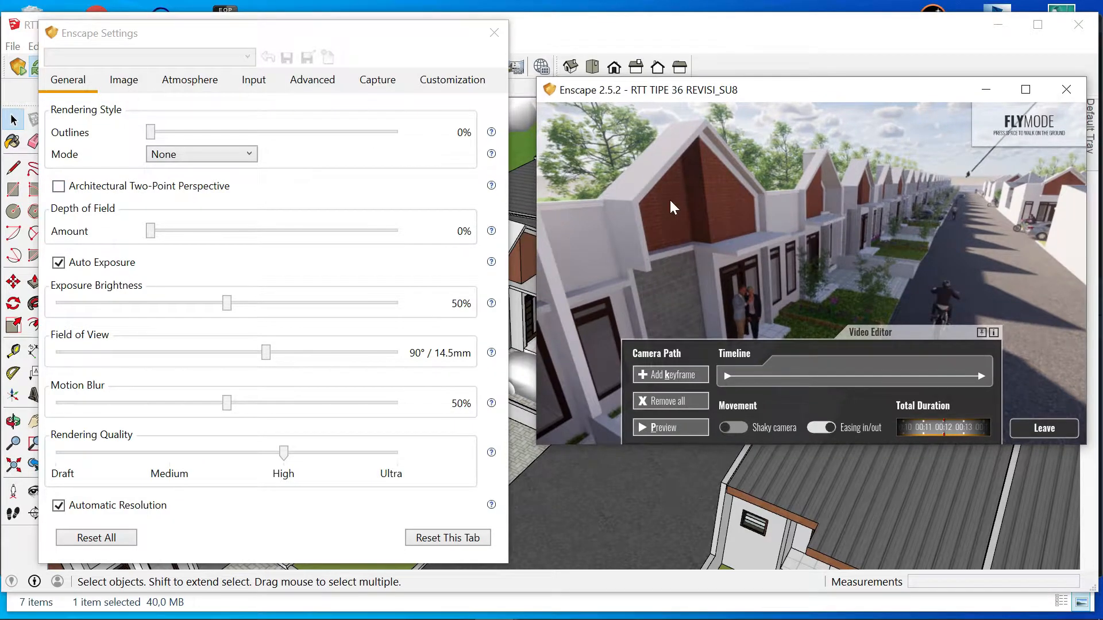
click(99, 190)
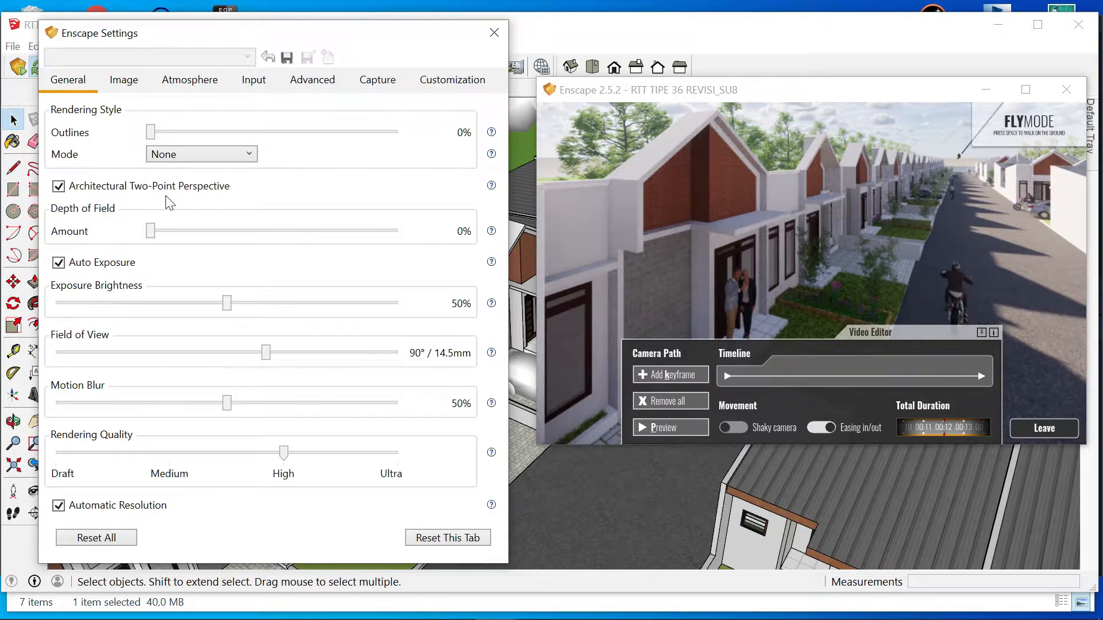
click(57, 187)
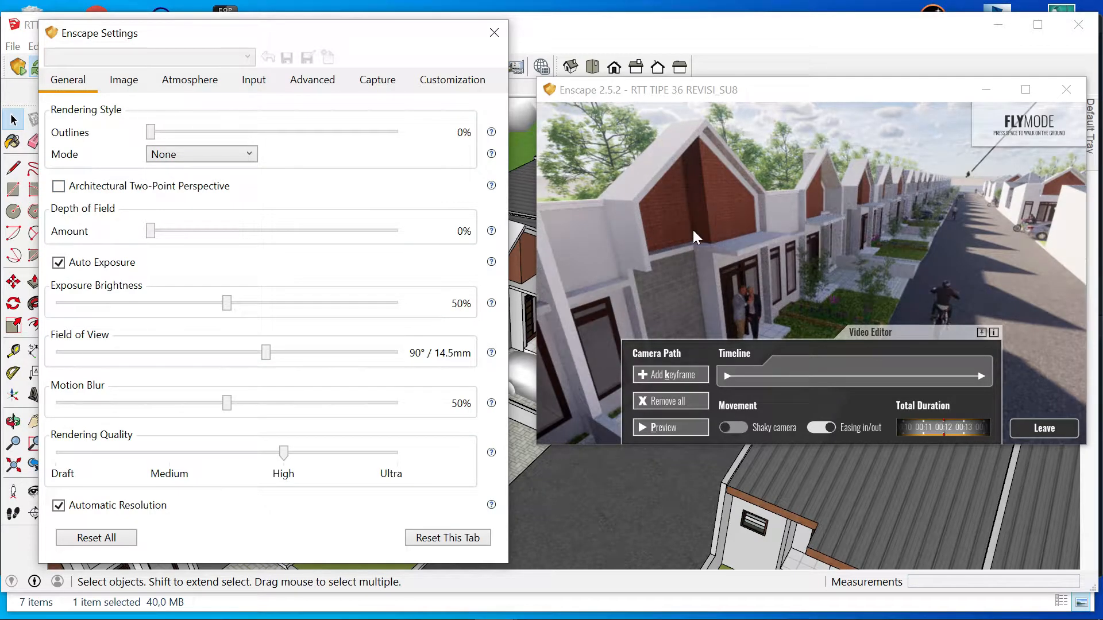
click(84, 189)
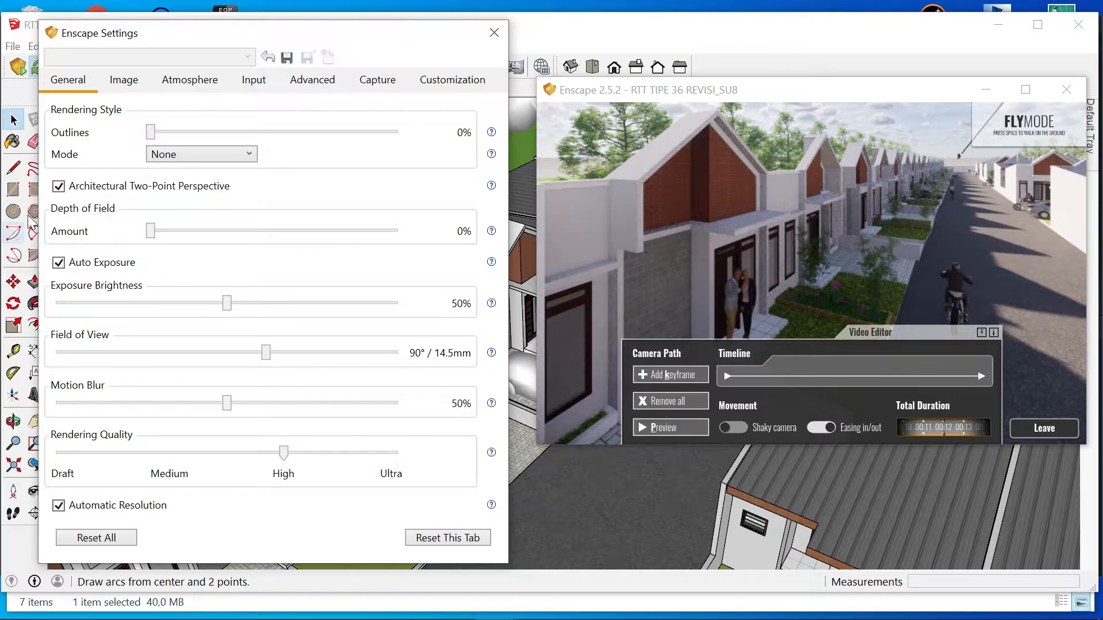
click(138, 191)
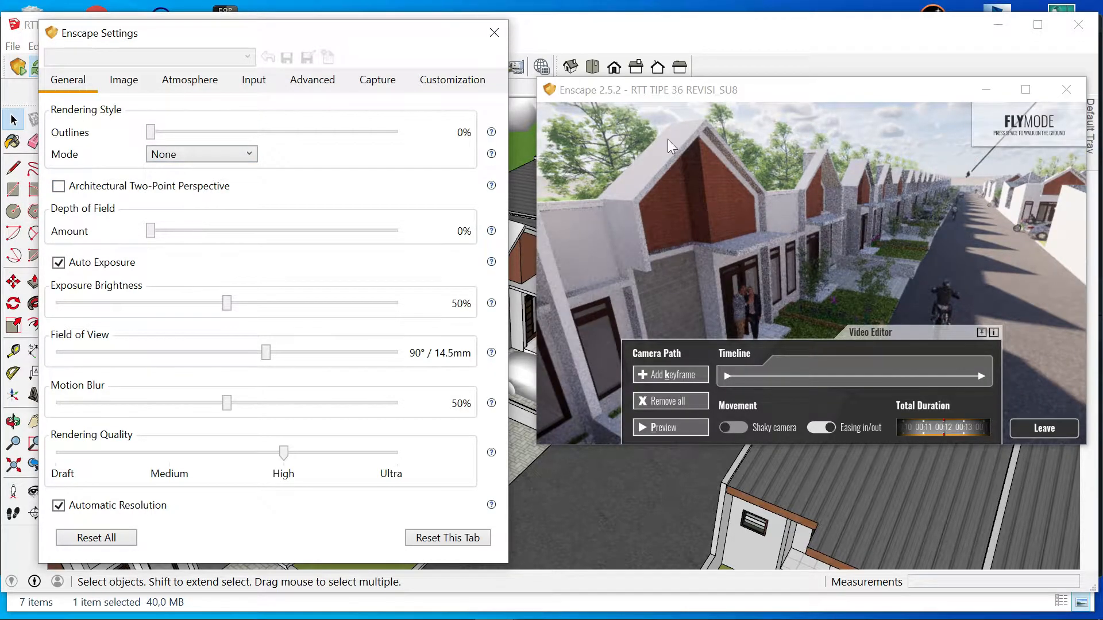
- Close the Enscape settings and preview the recorded aerial camera path
click(494, 32)
drag(581, 92, 349, 100)
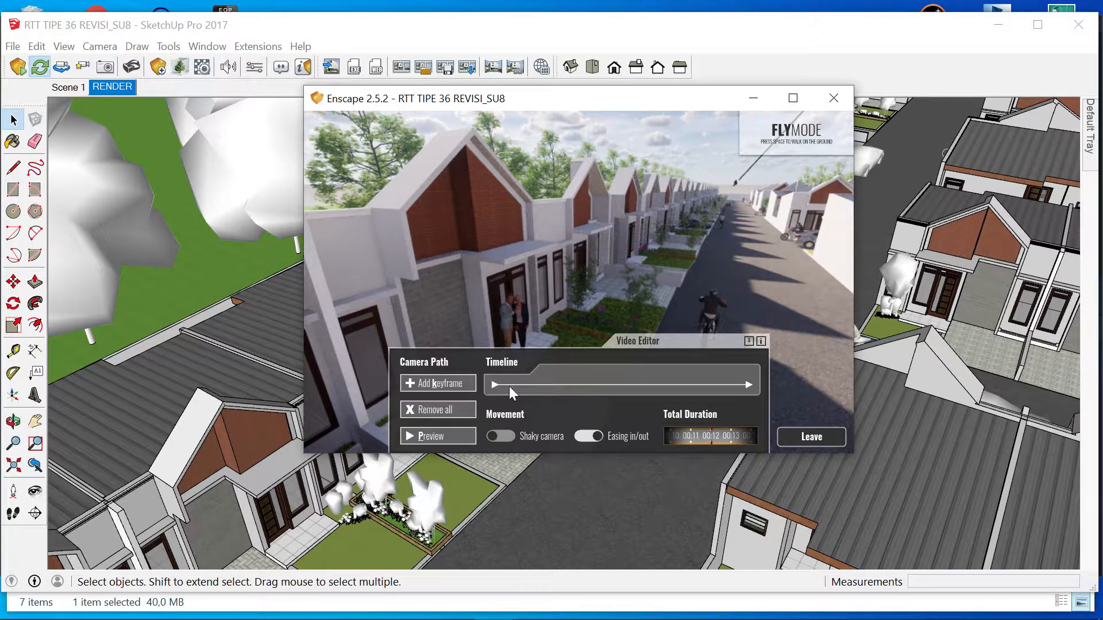
click(433, 436)
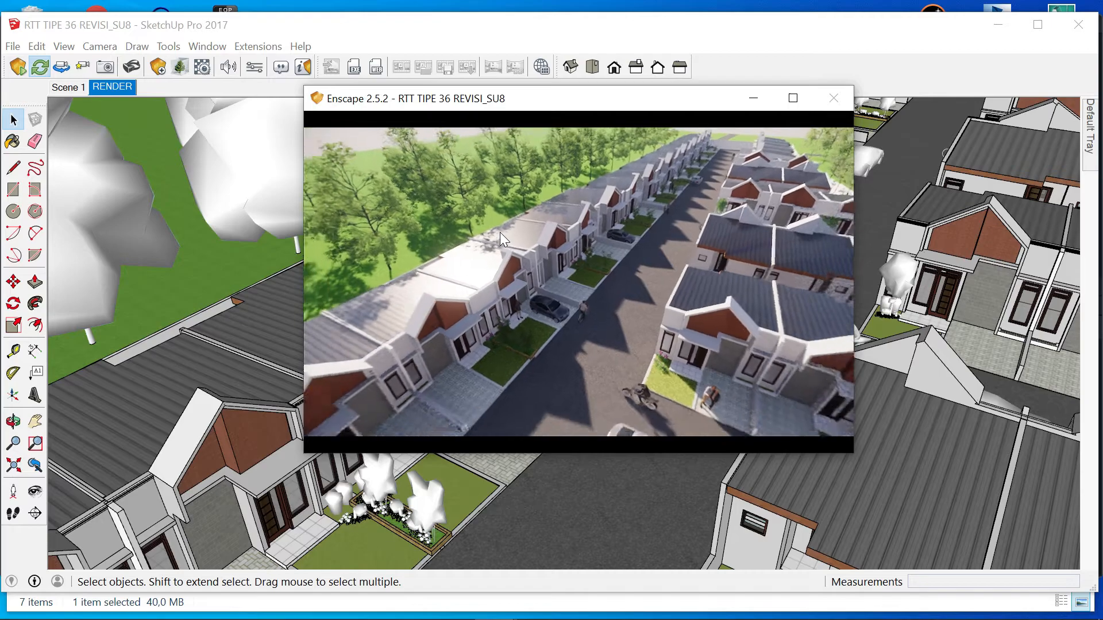
drag(486, 102, 465, 124)
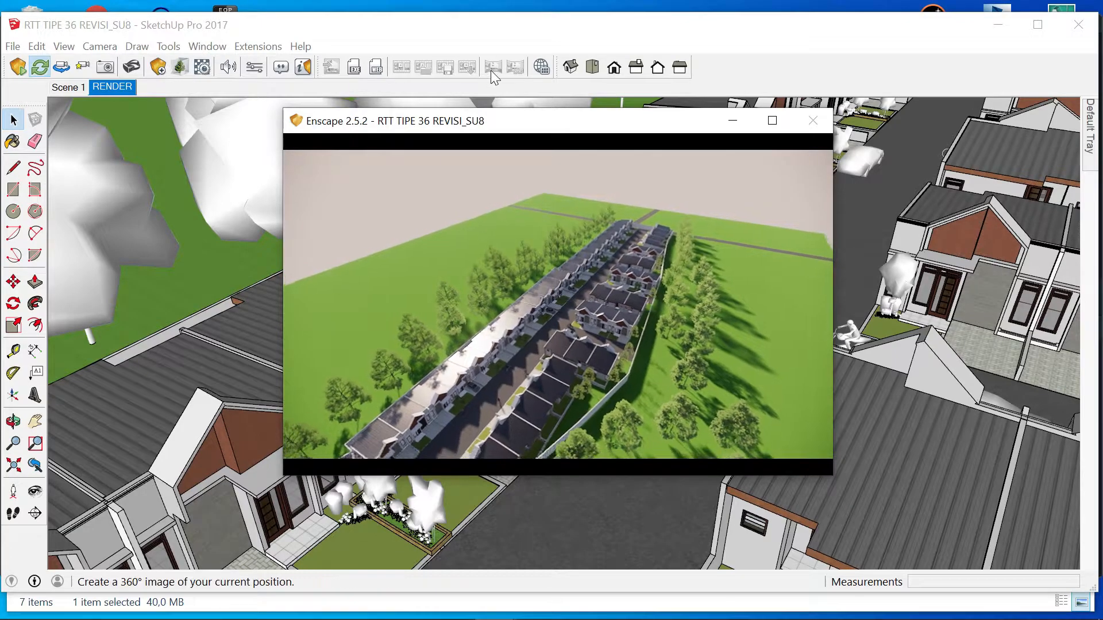
click(492, 72)
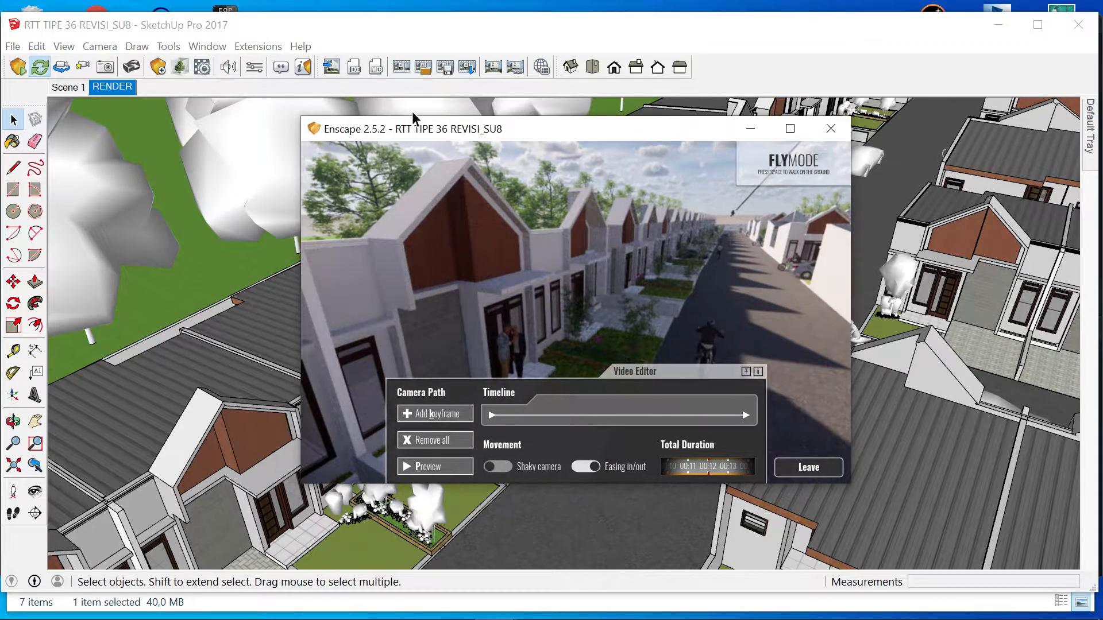
- Render the camera path to an MP4 video named 001 in the KASTECH folder
click(334, 71)
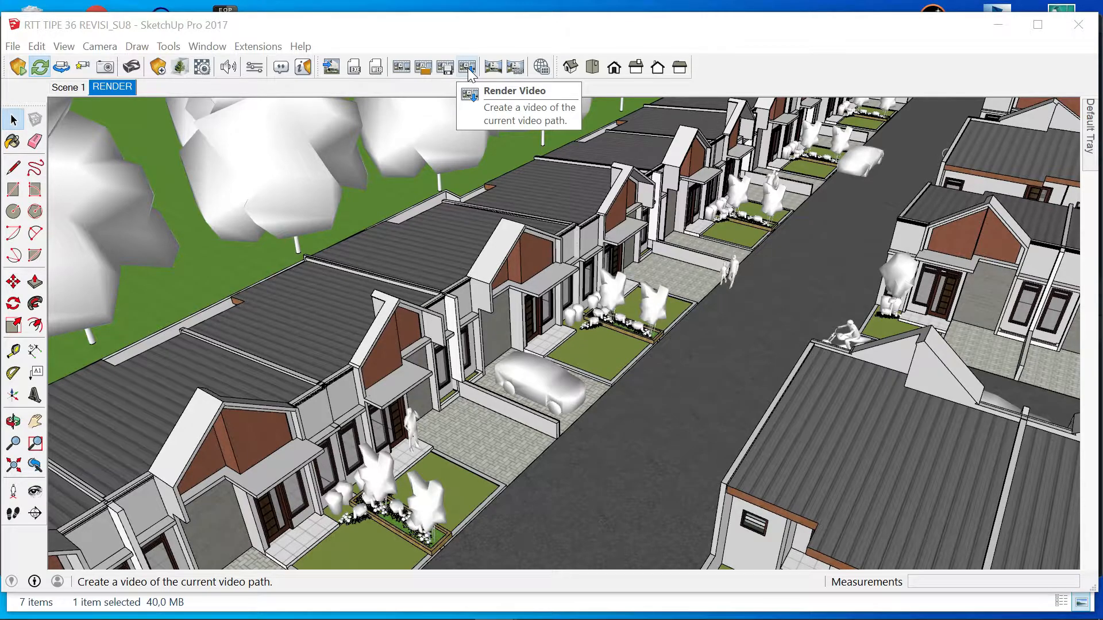
click(468, 68)
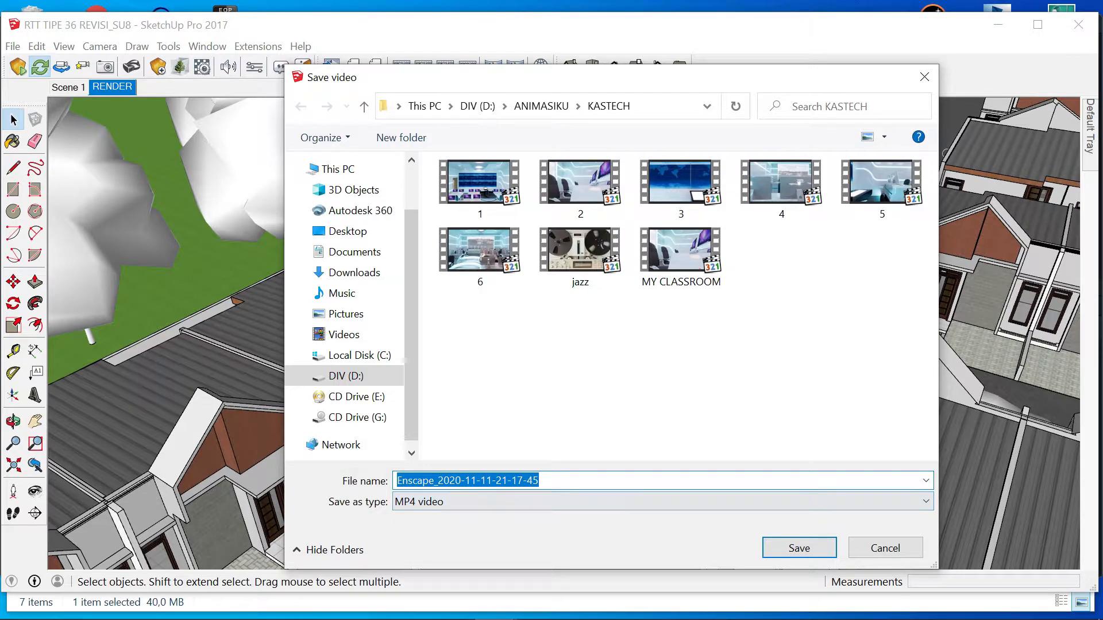
text(1)
key(BackSpace)
text(01)
key(BackSpace)
text(01)
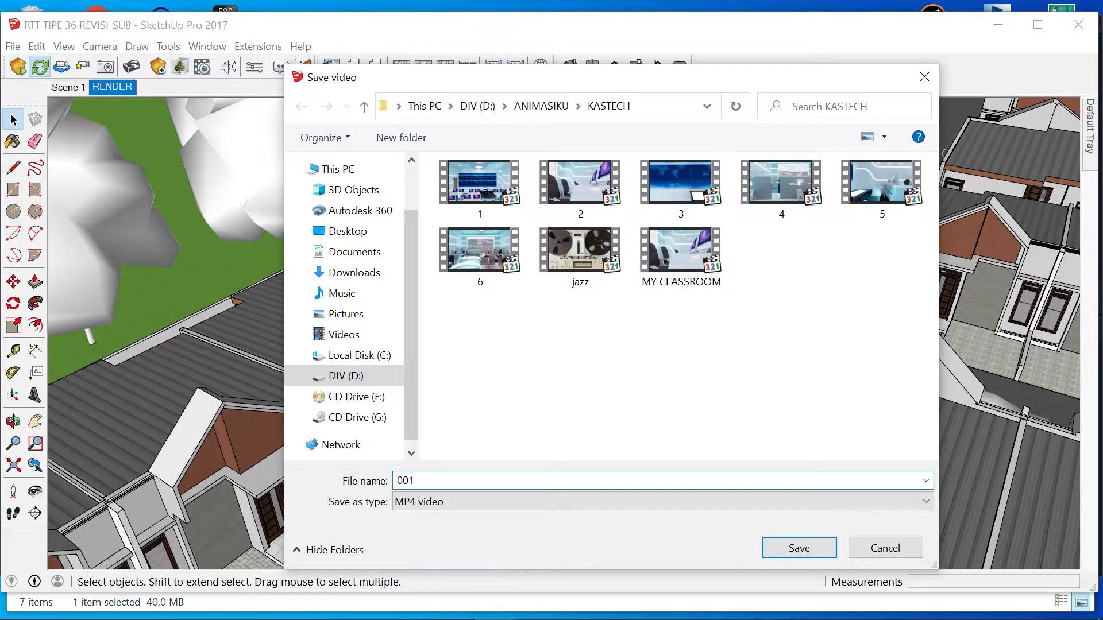
click(799, 549)
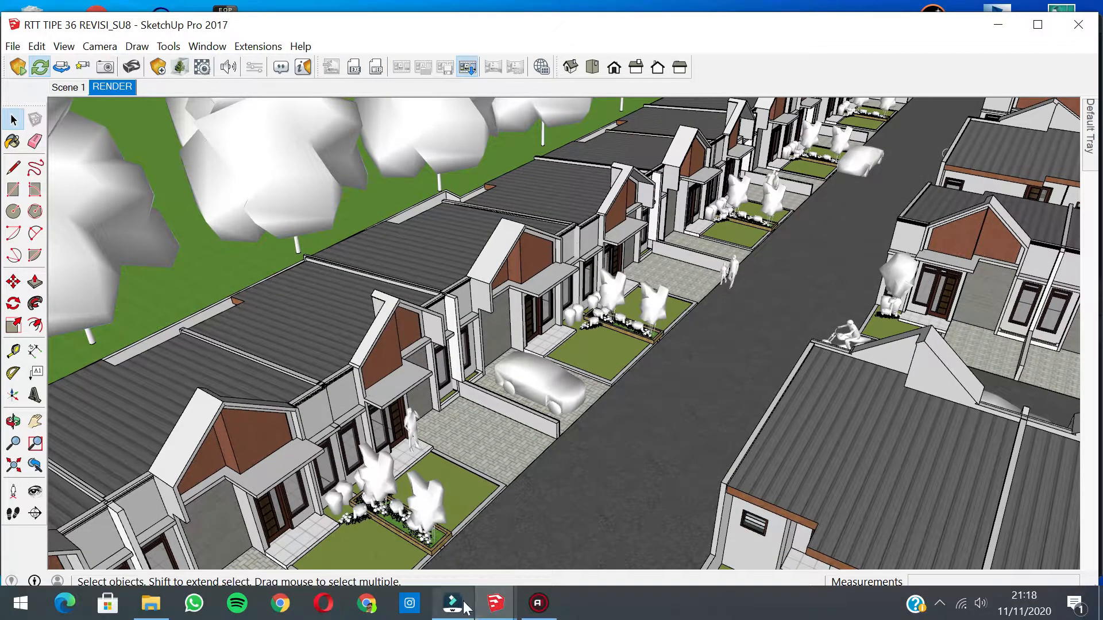
- Bring the Enscape render window to the front and check the video's rendering progress
click(496, 603)
click(449, 525)
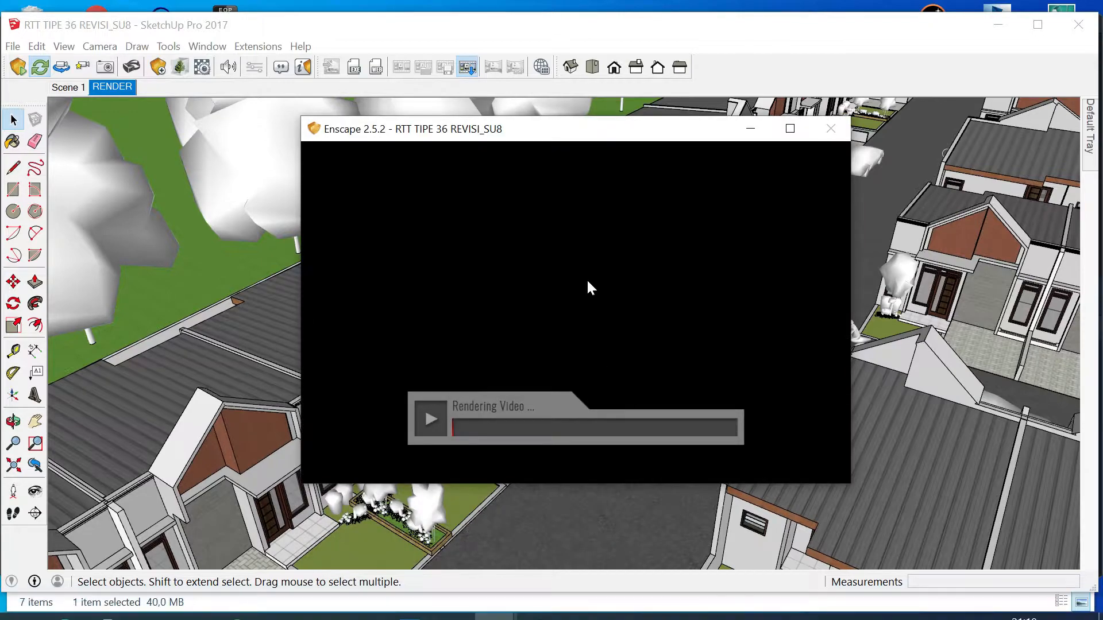
drag(617, 134, 725, 107)
drag(653, 100, 630, 108)
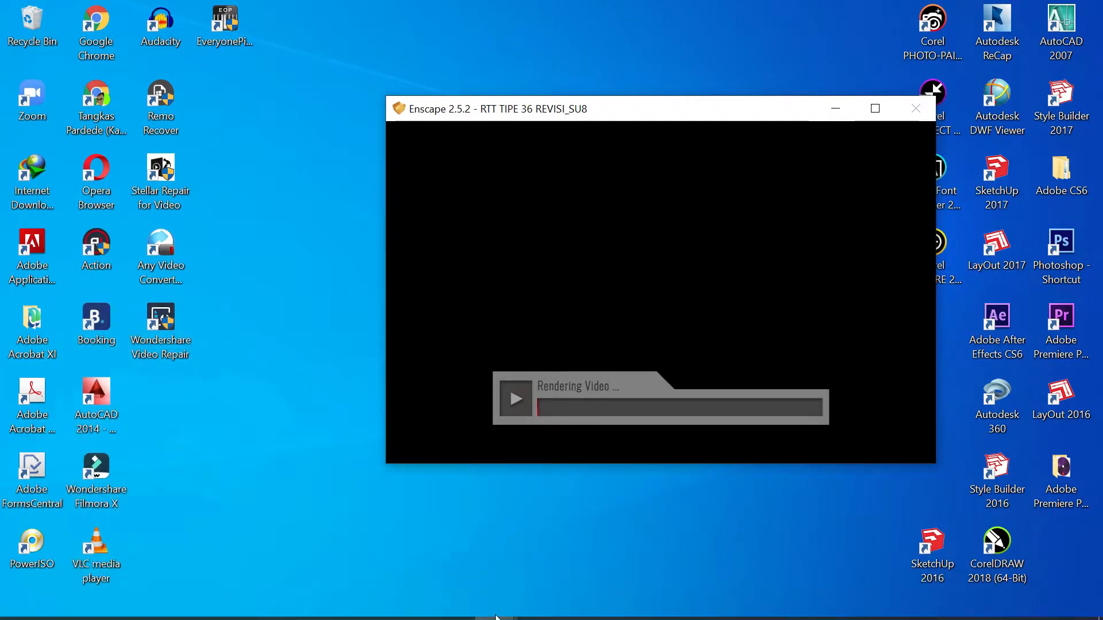
click(498, 606)
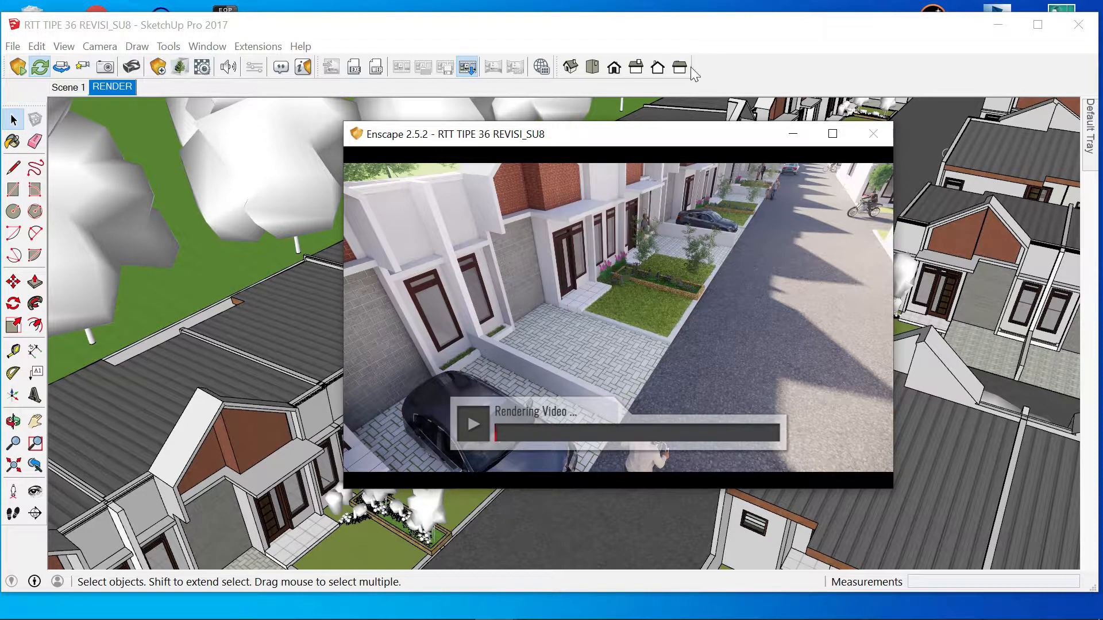
- Open the Enscape Asset Library from the SketchUp model and view its Furniture category
click(761, 72)
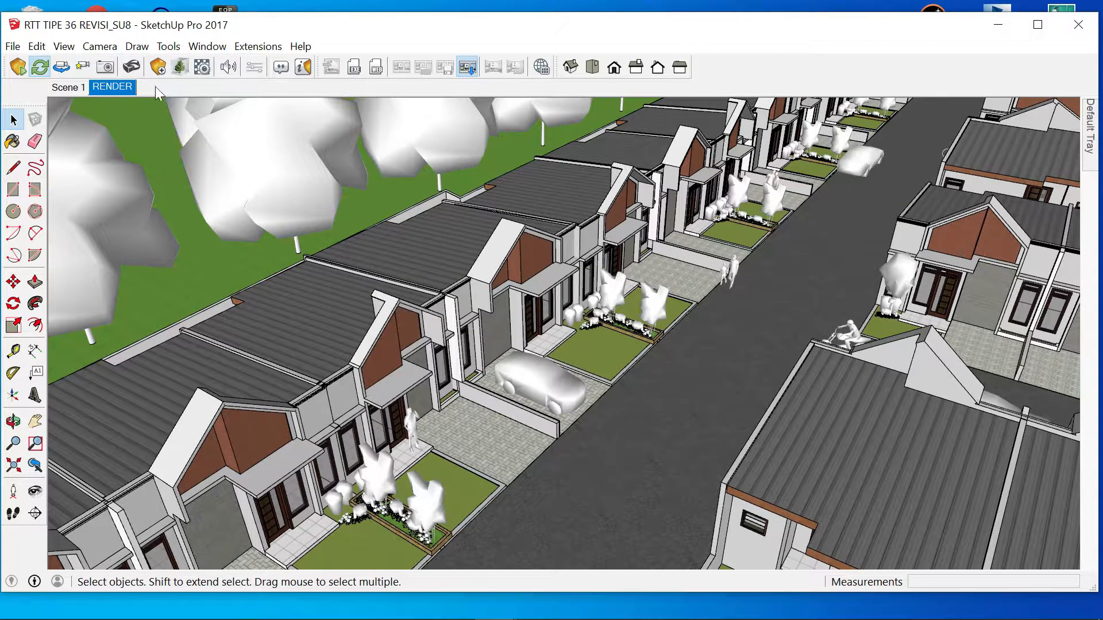
click(178, 67)
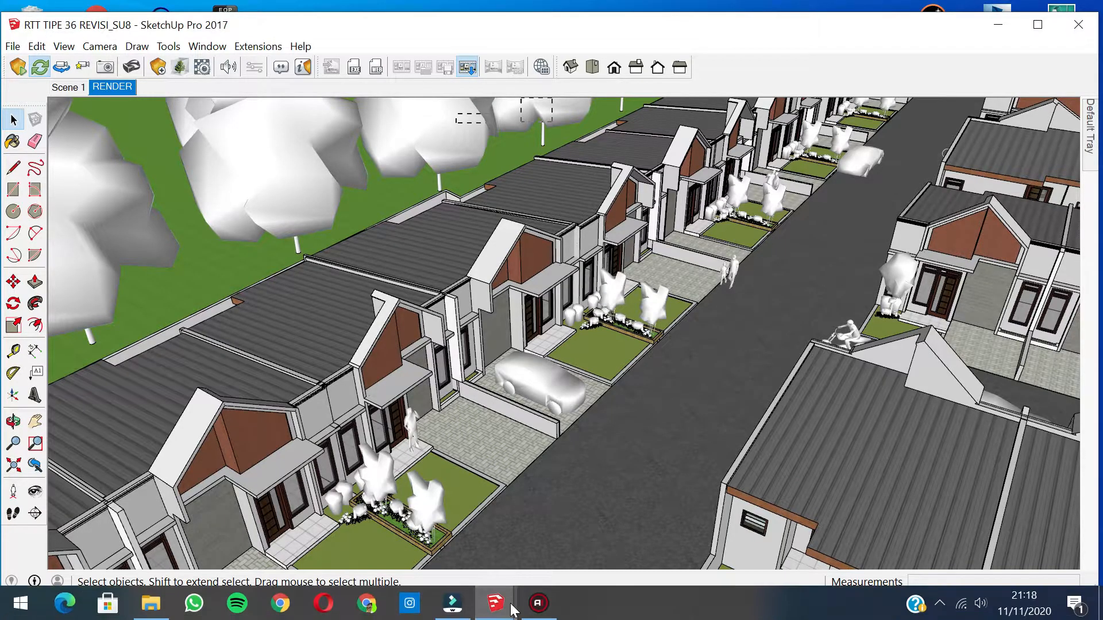
mouse_move(495, 607)
click(485, 526)
drag(485, 121, 452, 38)
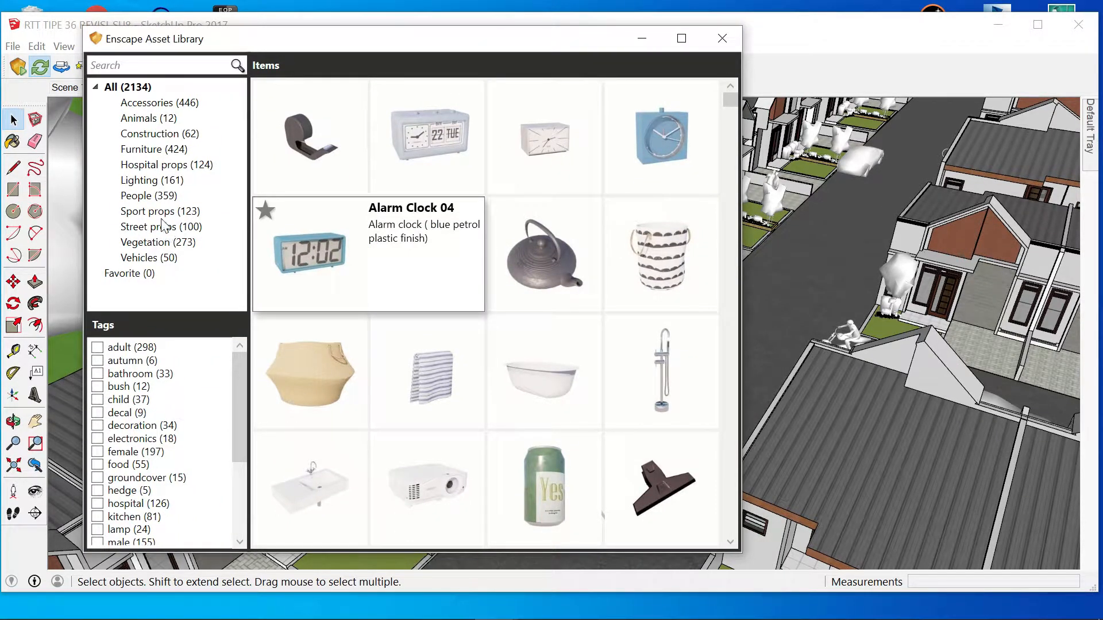
click(152, 149)
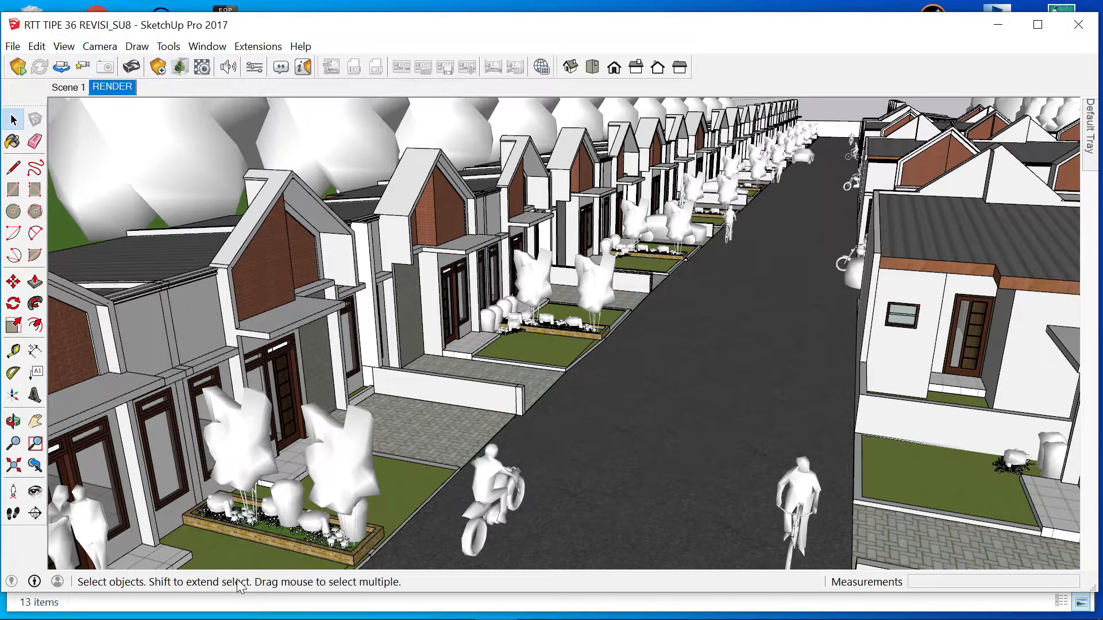
- Switch to File Explorer and look over all the rendered clips in PAYA PROJECT's New folder (4)
mouse_move(214, 615)
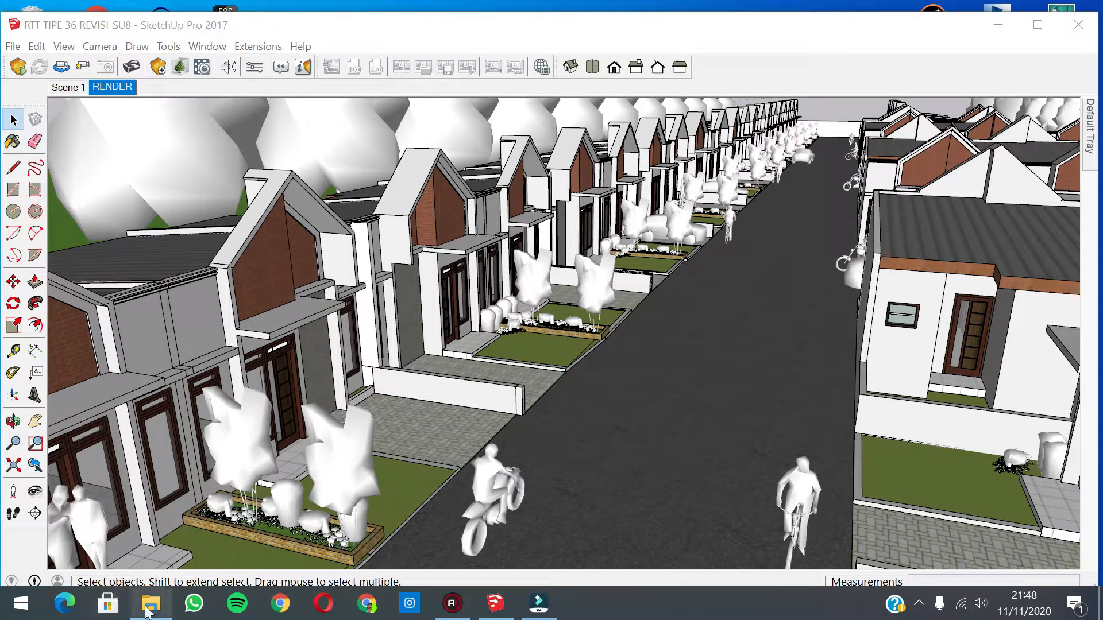
click(149, 606)
drag(1069, 371, 861, 362)
click(764, 249)
click(685, 263)
click(575, 253)
click(495, 233)
click(190, 240)
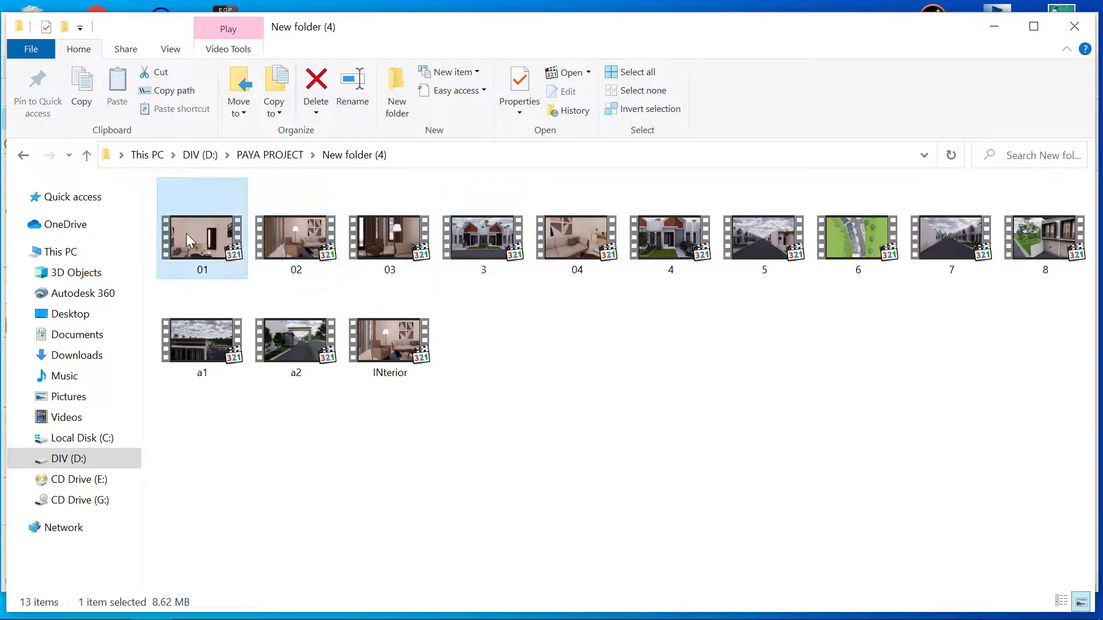
drag(1057, 394, 207, 207)
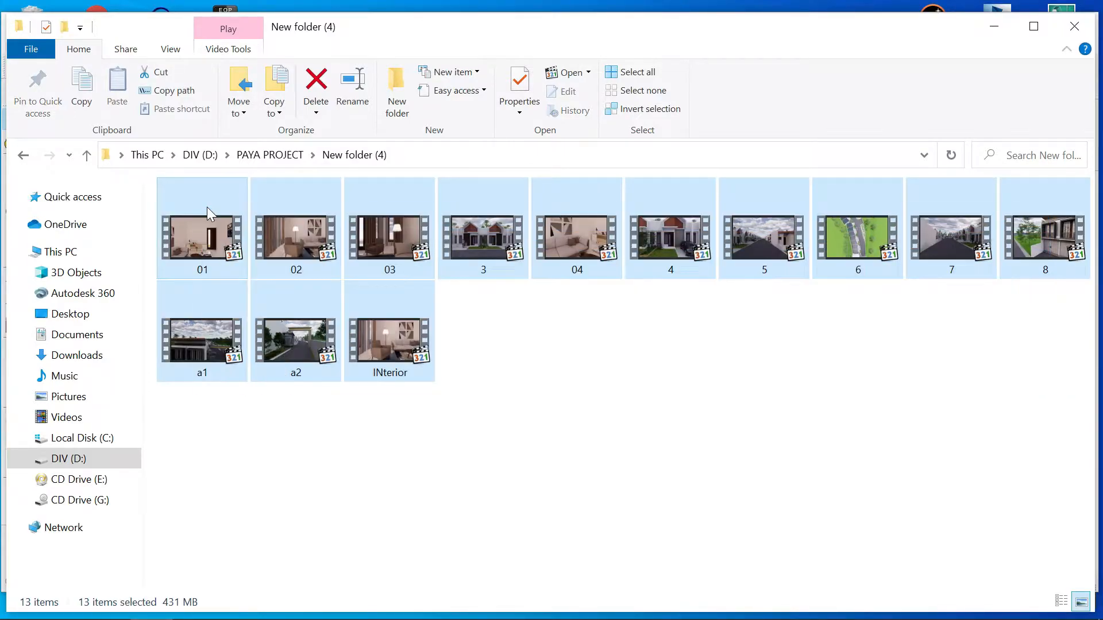
click(475, 374)
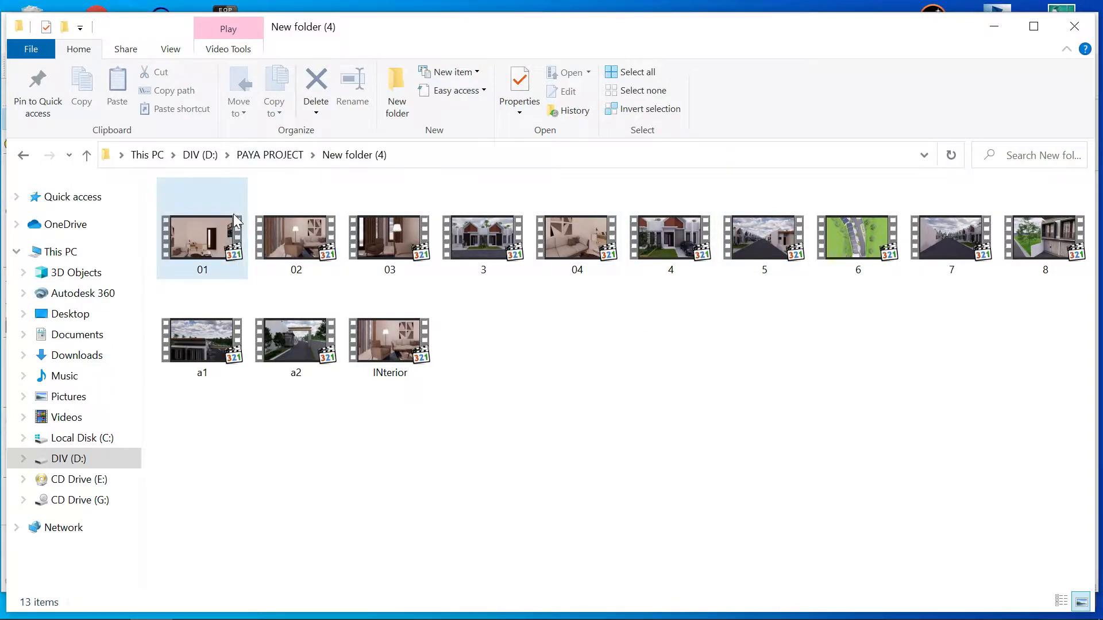
- Go through clips 01, 02, 03, 3, 04 and 4 one by one in the rendered clips folder
click(225, 233)
click(299, 229)
click(375, 221)
click(479, 234)
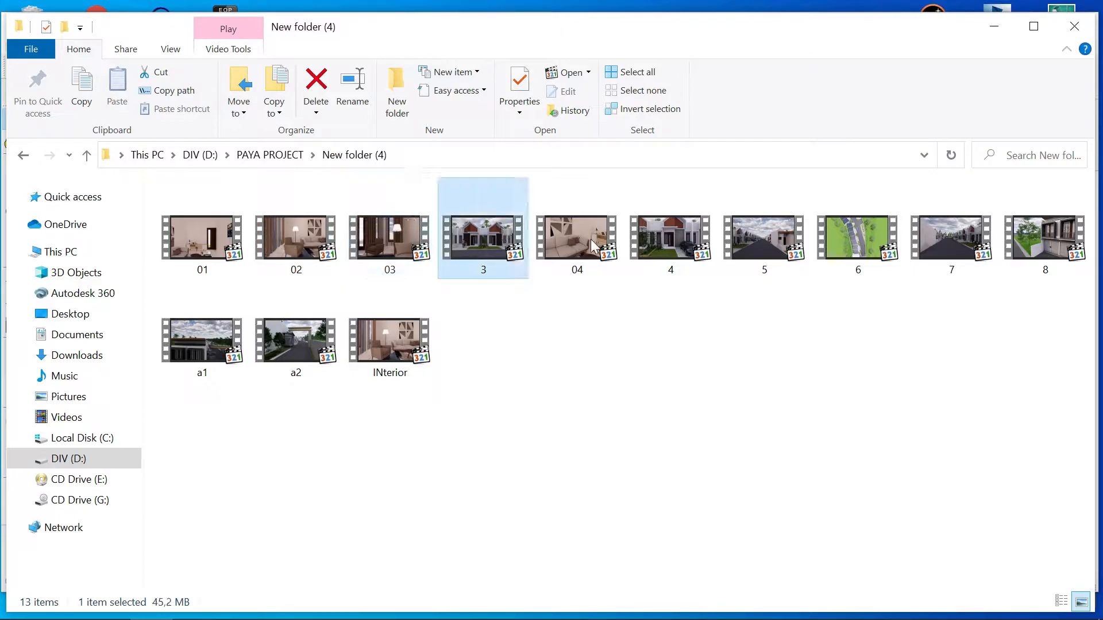
click(591, 238)
click(689, 241)
click(213, 241)
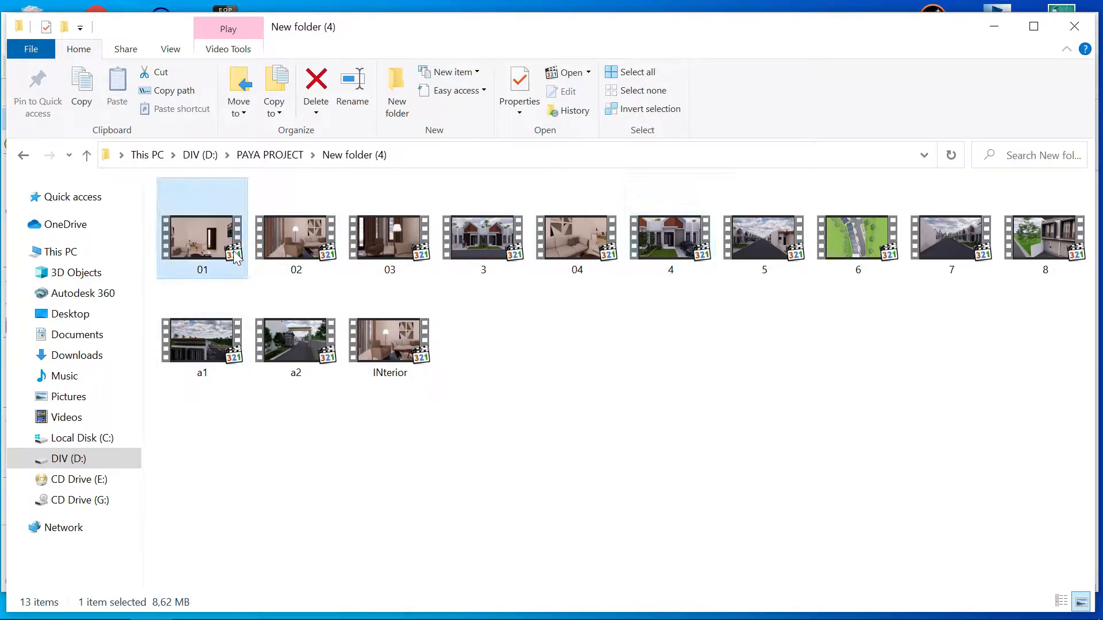
click(274, 242)
- Review the rendered footage including 3.mp4 in the media player, close the player and select clip 6
click(200, 249)
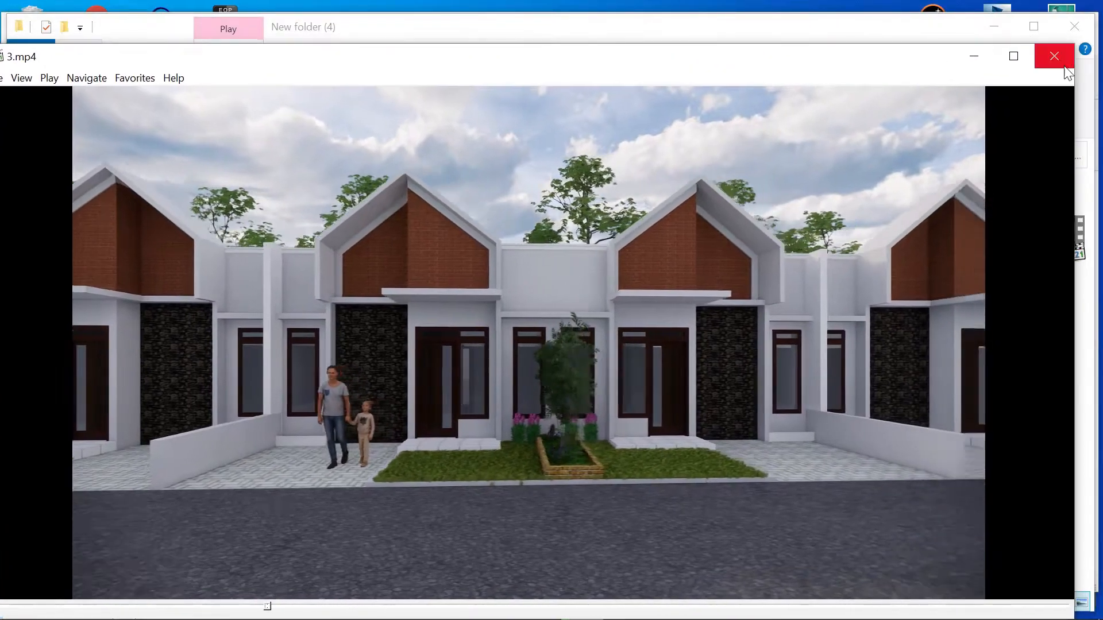
click(1063, 63)
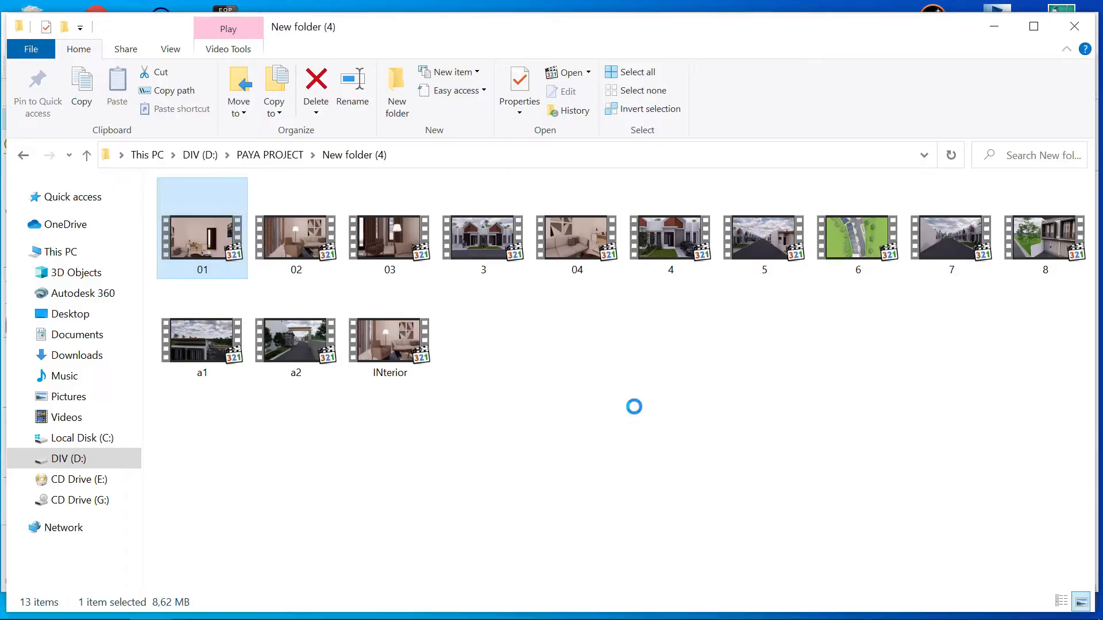
click(858, 241)
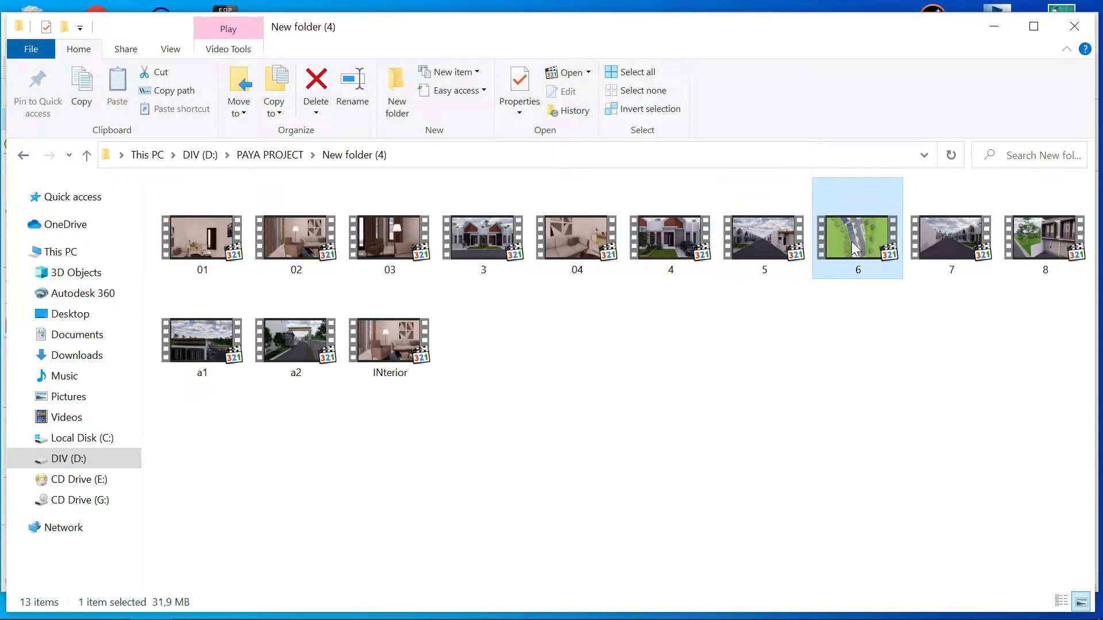
- Play 5.mp4 in the media player, skip to the aerial footage of clip 6 and close the player
click(783, 246)
click(802, 316)
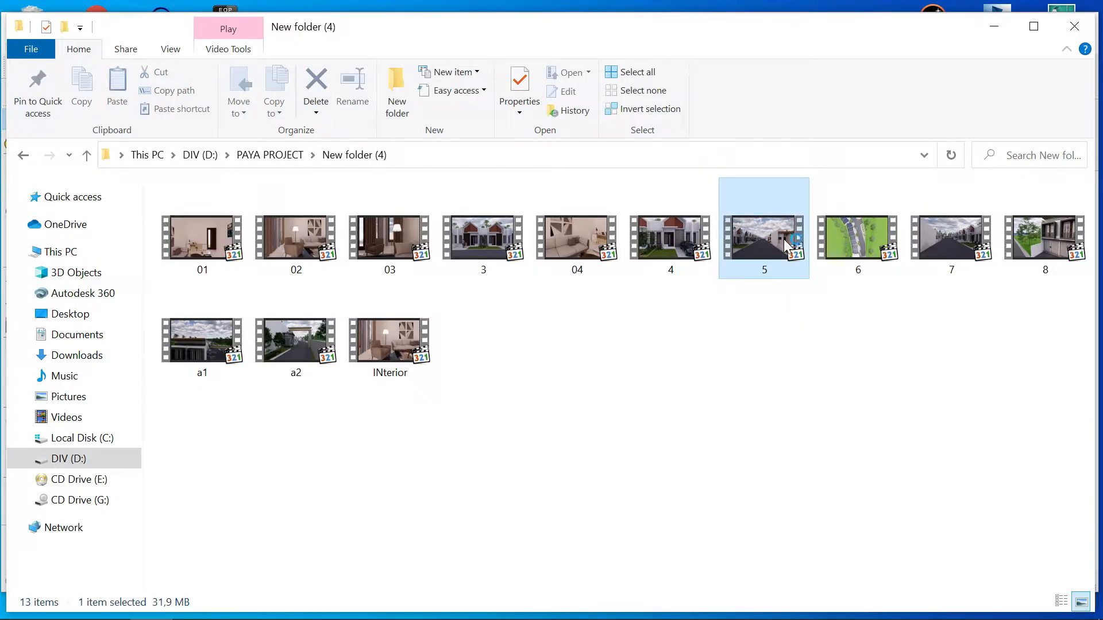
double_click(766, 227)
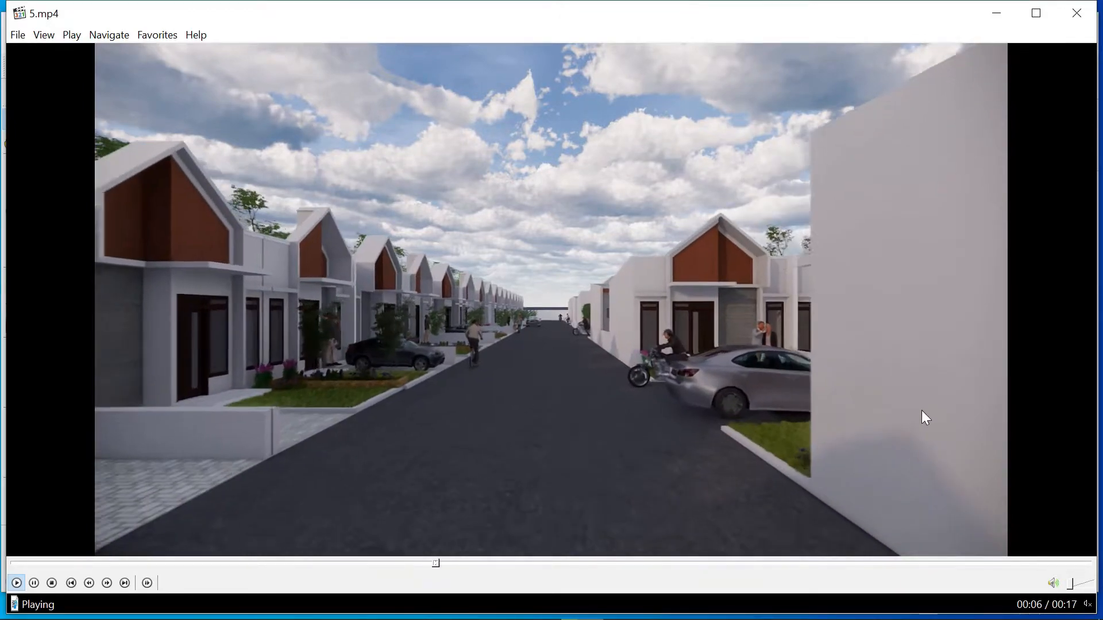
key(Page_Down)
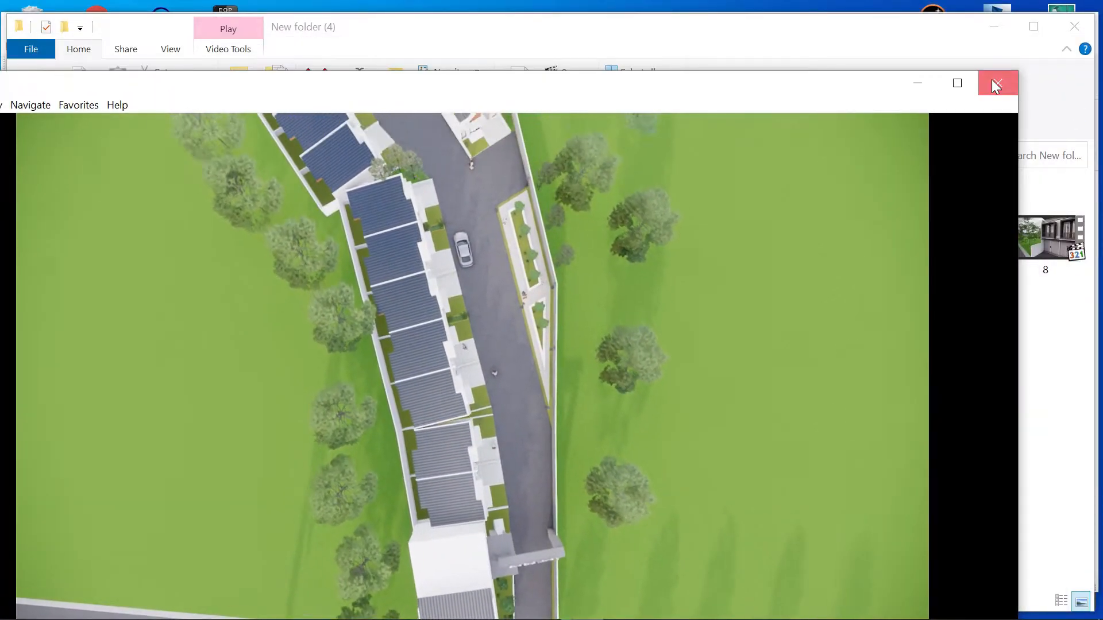
click(1079, 19)
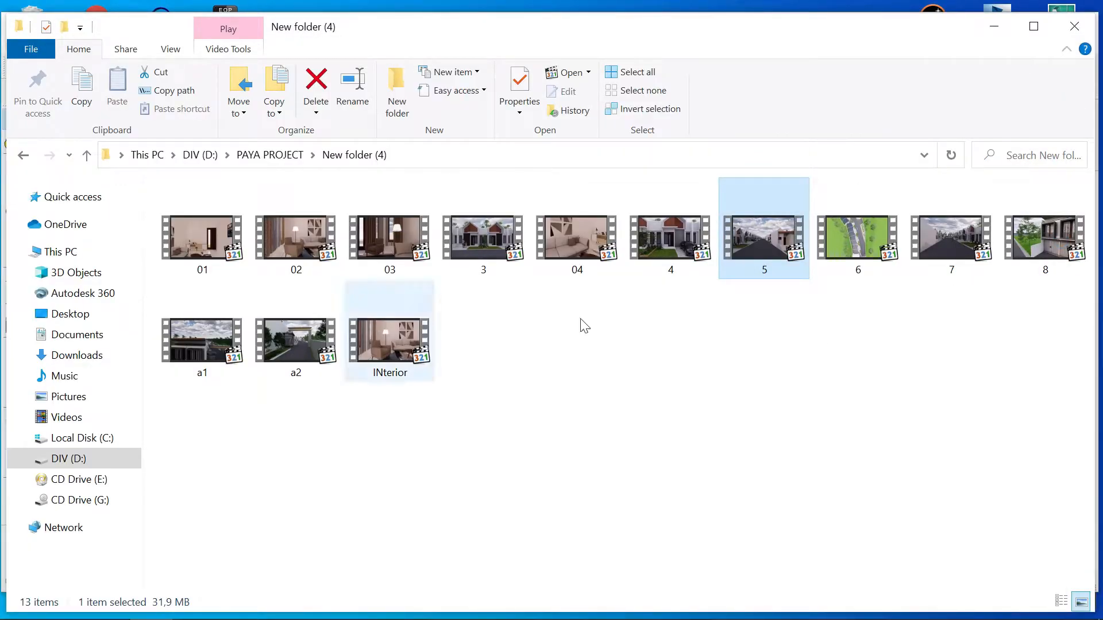
- Select all the rendered clips in New folder (4)
drag(1054, 372, 164, 183)
drag(1035, 384, 203, 215)
click(285, 313)
drag(1041, 380, 172, 181)
mouse_move(207, 249)
mouse_down()
mouse_move(333, 379)
mouse_move(214, 245)
mouse_up()
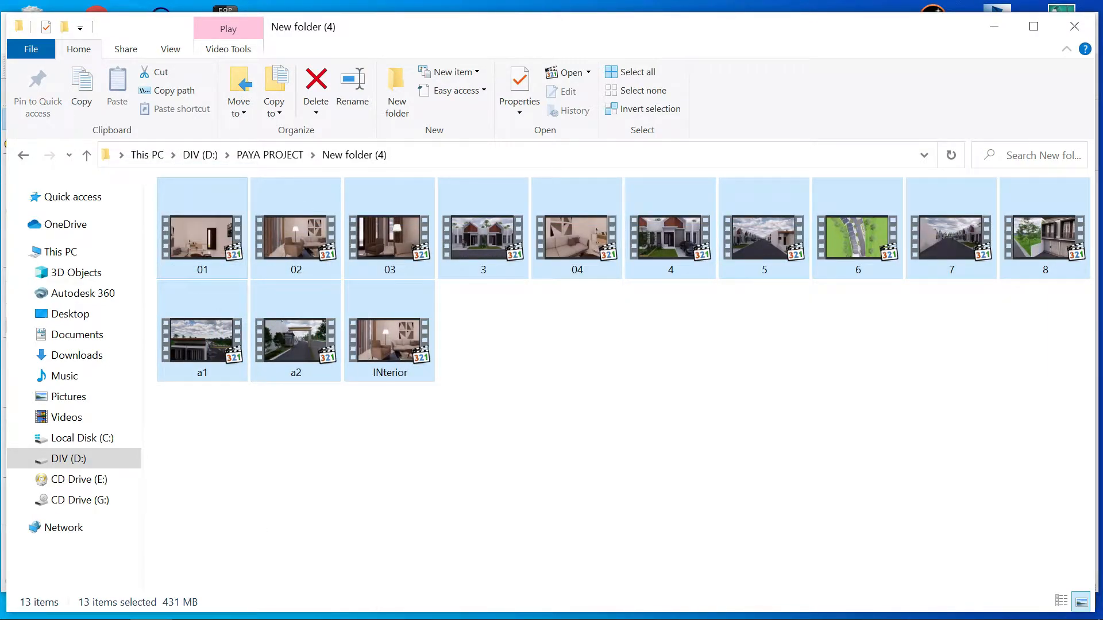
- Switch to Filmora, return the playhead to the start, look over the project media and select the first background music clip
mouse_move(422, 601)
click(532, 608)
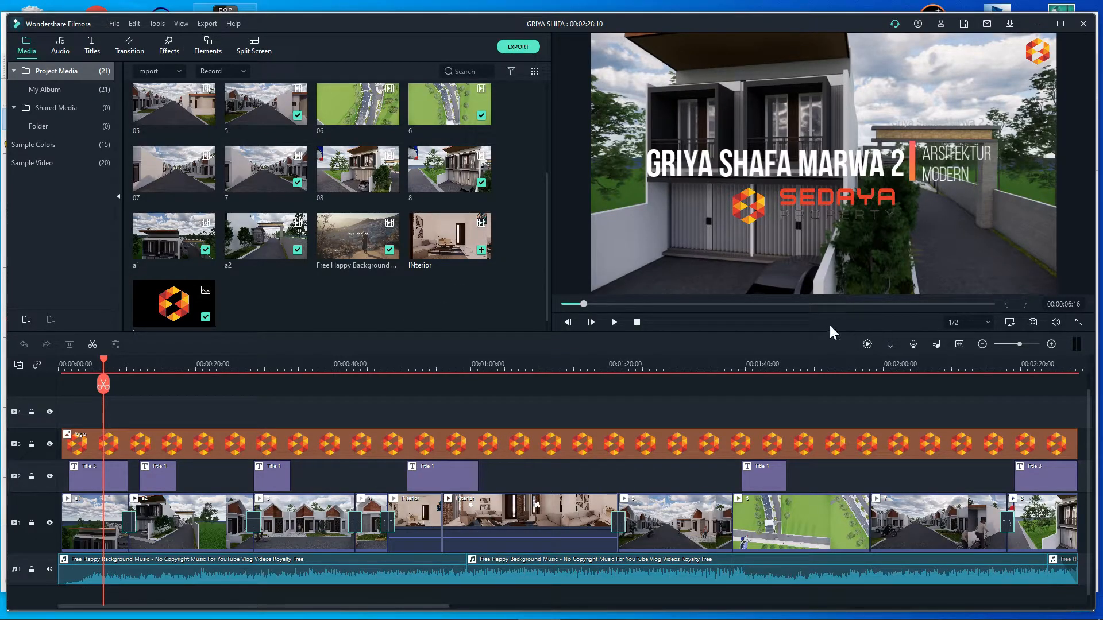
drag(73, 354, 28, 362)
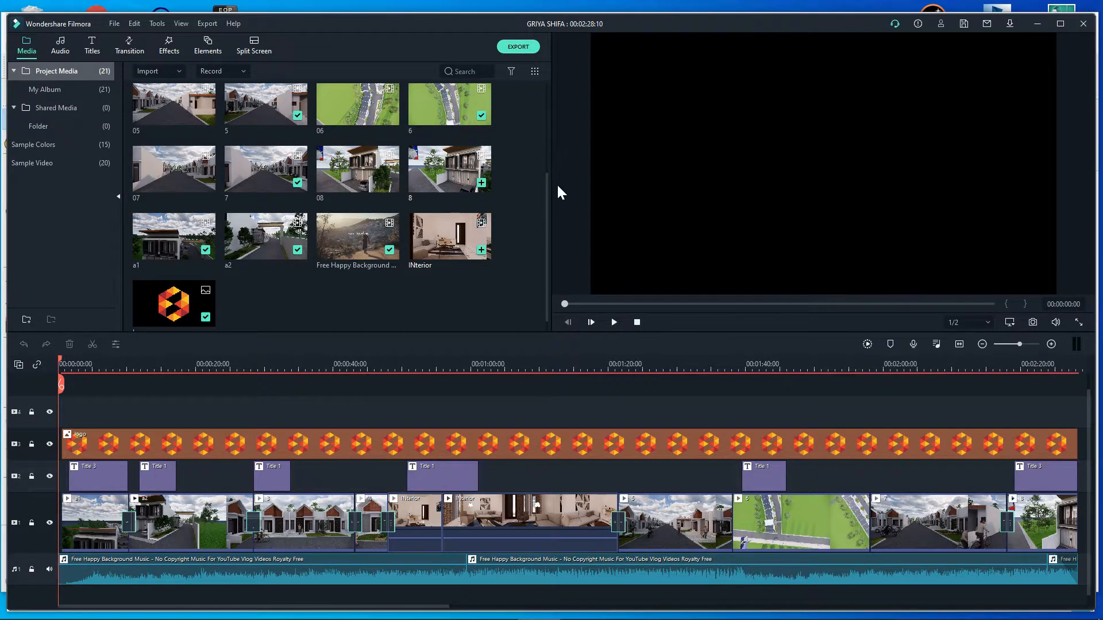
drag(546, 184, 550, 94)
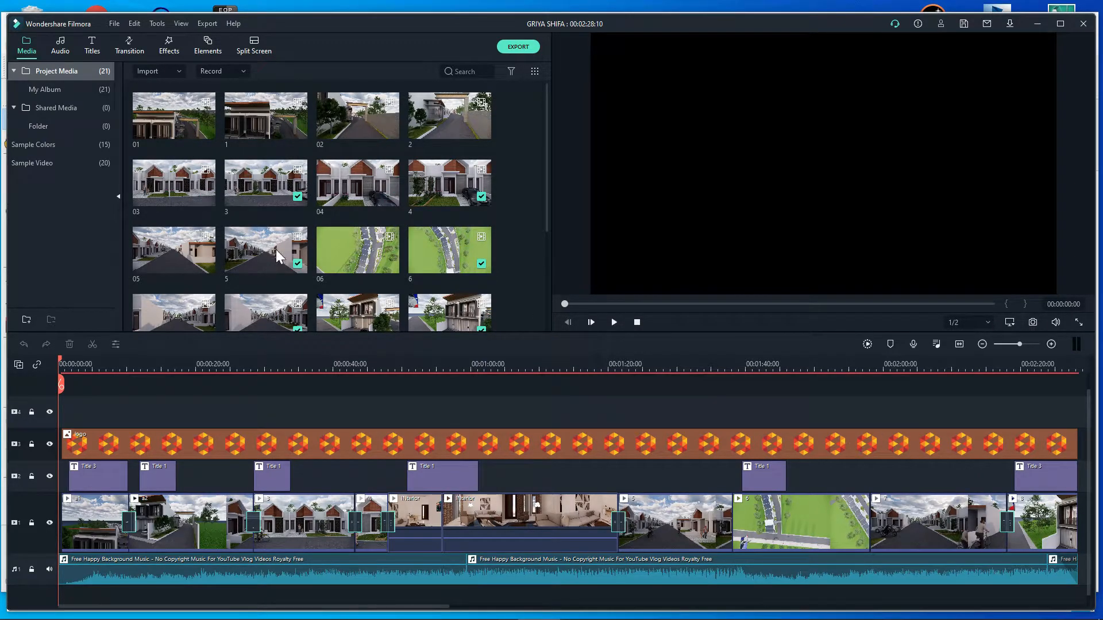
scroll(276, 251, down, 3)
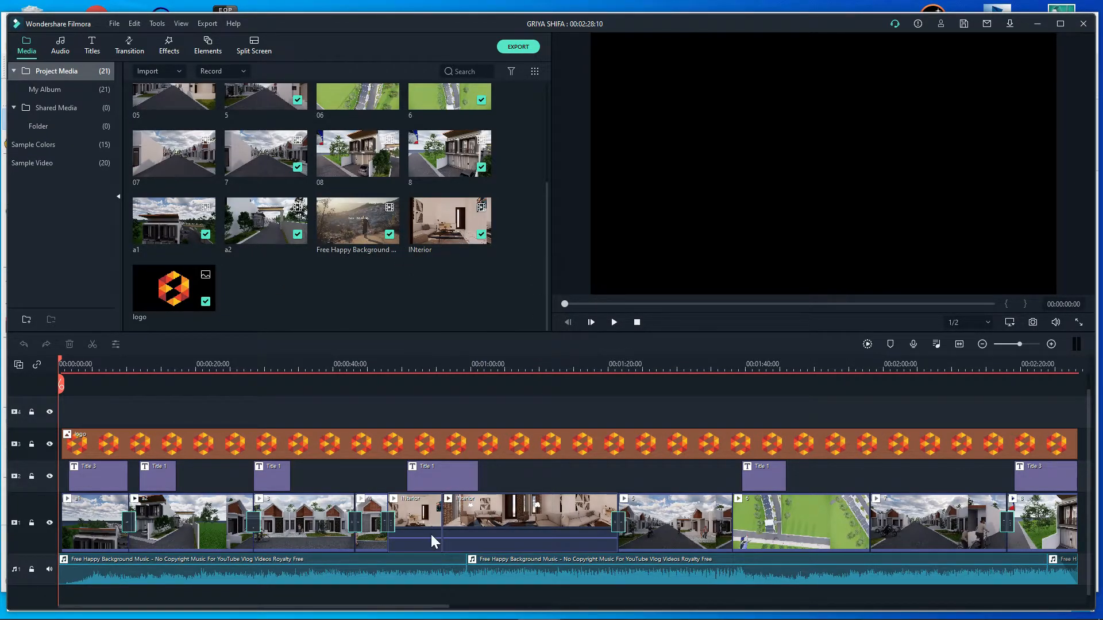
click(322, 574)
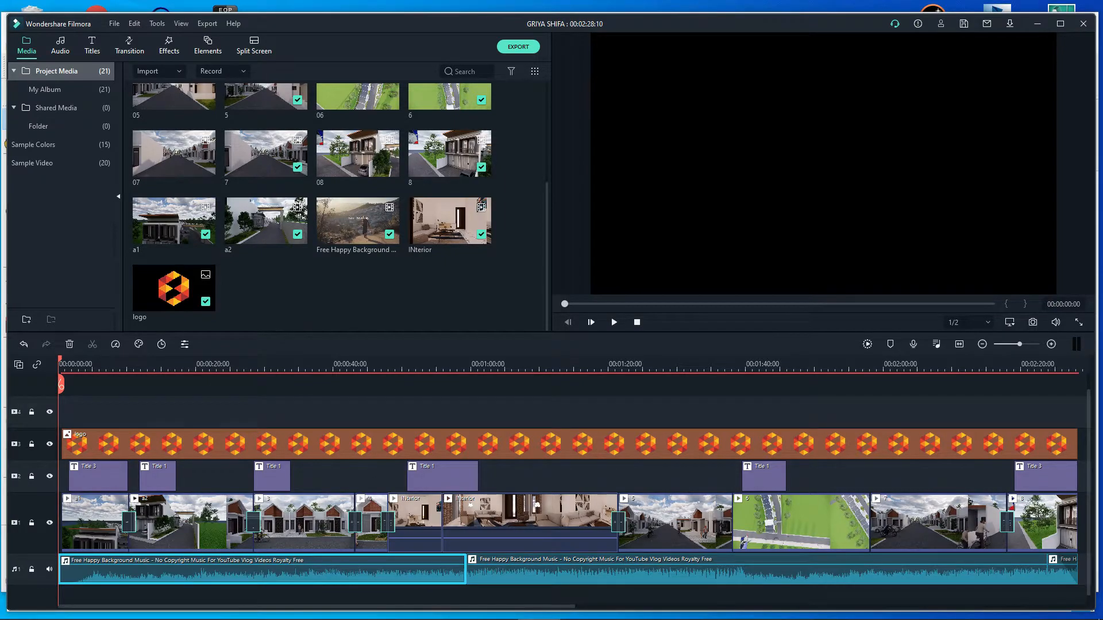
- Import the "(No Copyright Music) Energetic and Upbeat" video from DIV (D:) in File Explorer into Filmora's media library
click(151, 612)
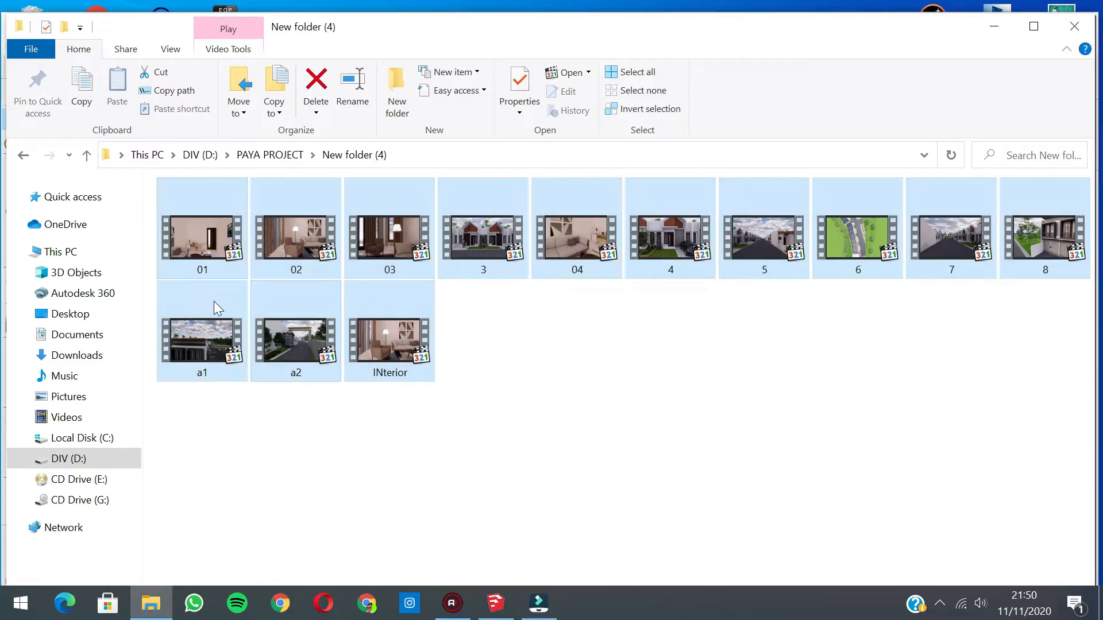
click(77, 463)
scroll(571, 399, down, 7)
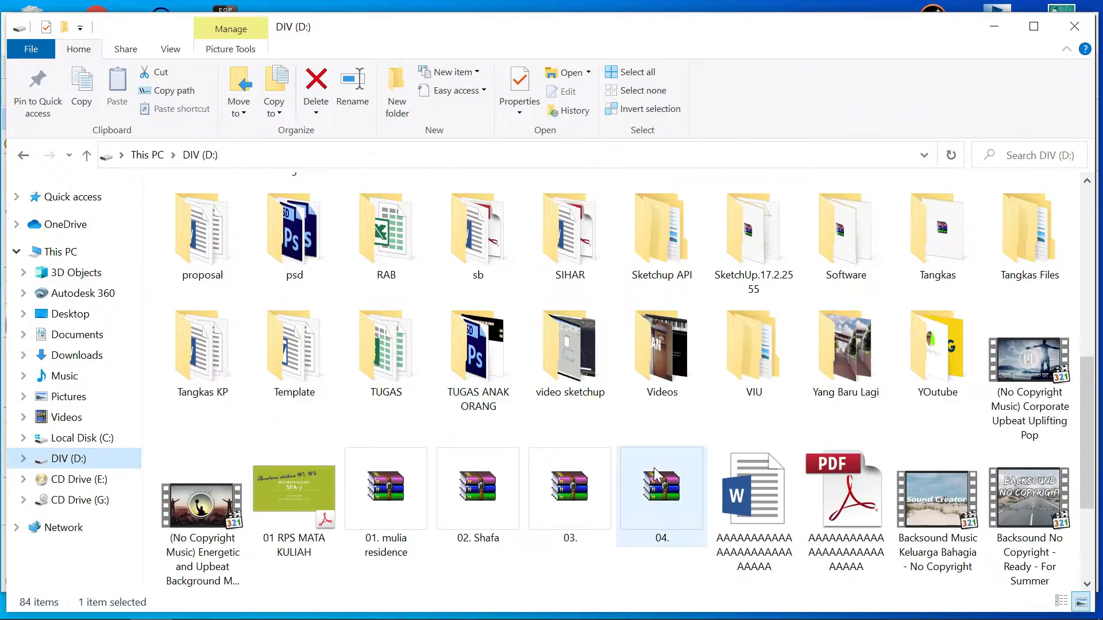
scroll(655, 474, down, 4)
scroll(642, 457, up, 4)
scroll(344, 477, down, 2)
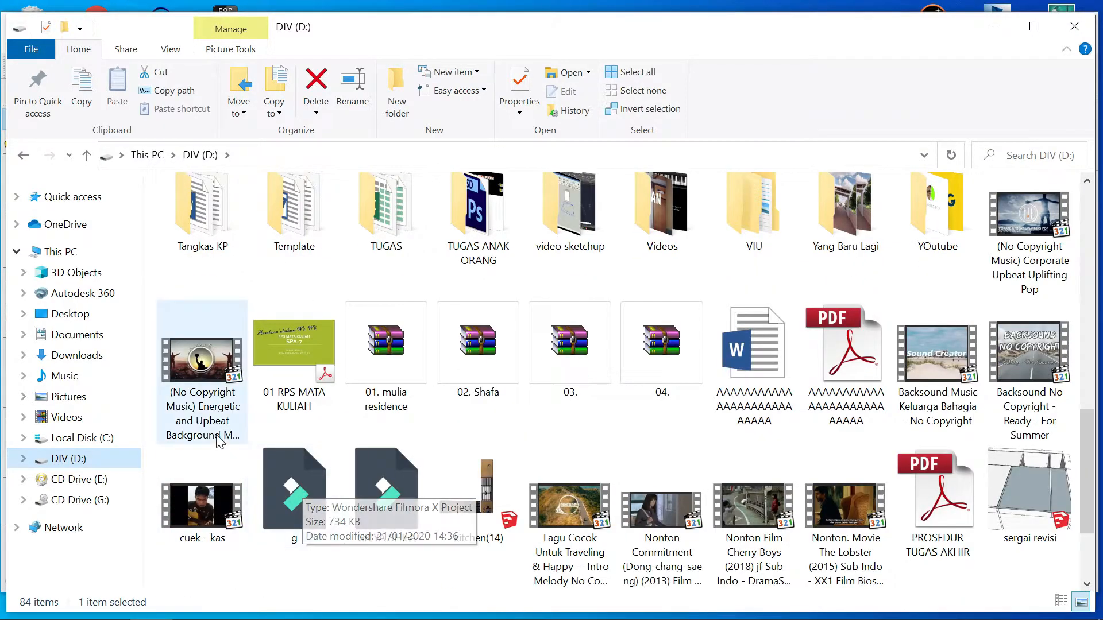
drag(215, 408, 415, 267)
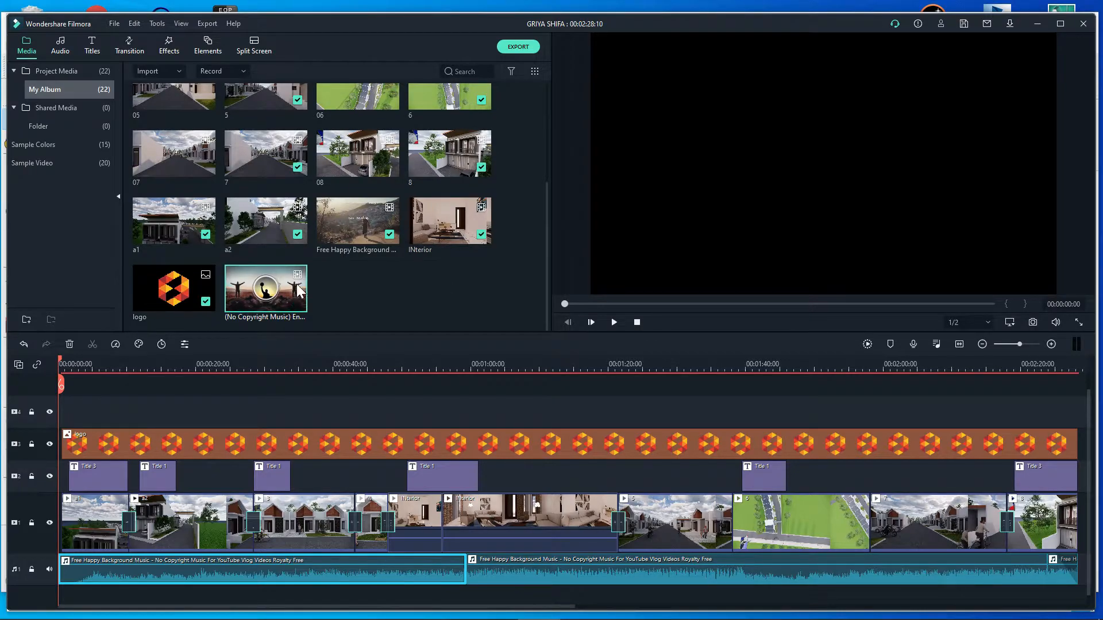
- Delete the imported "(No Copyright Music) Energetic and Upbeat" video from My Album
key(Delete)
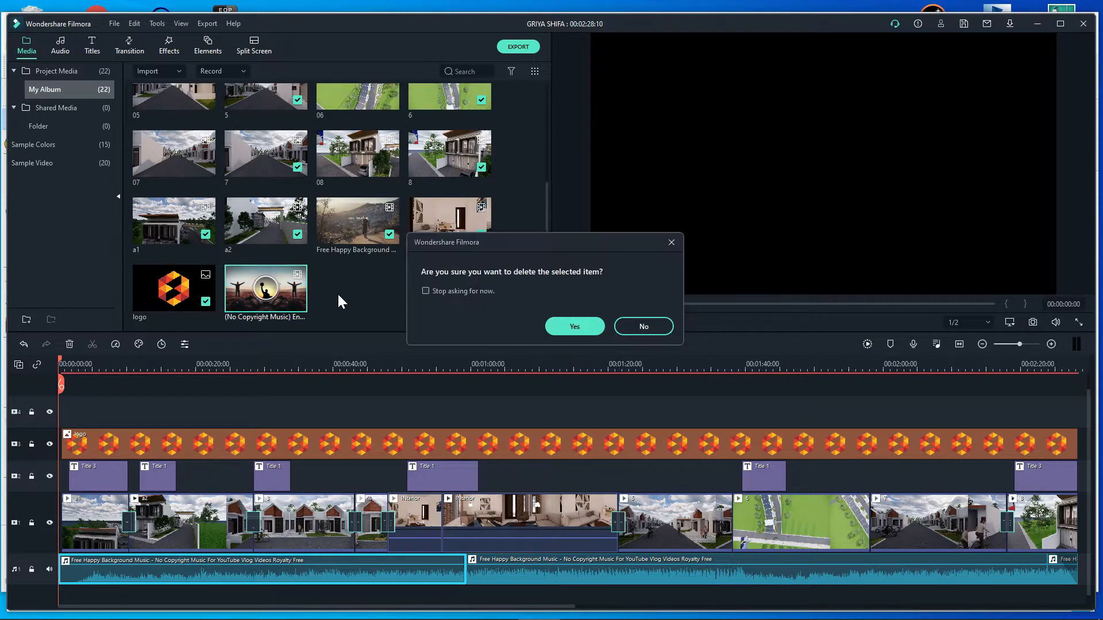
click(555, 326)
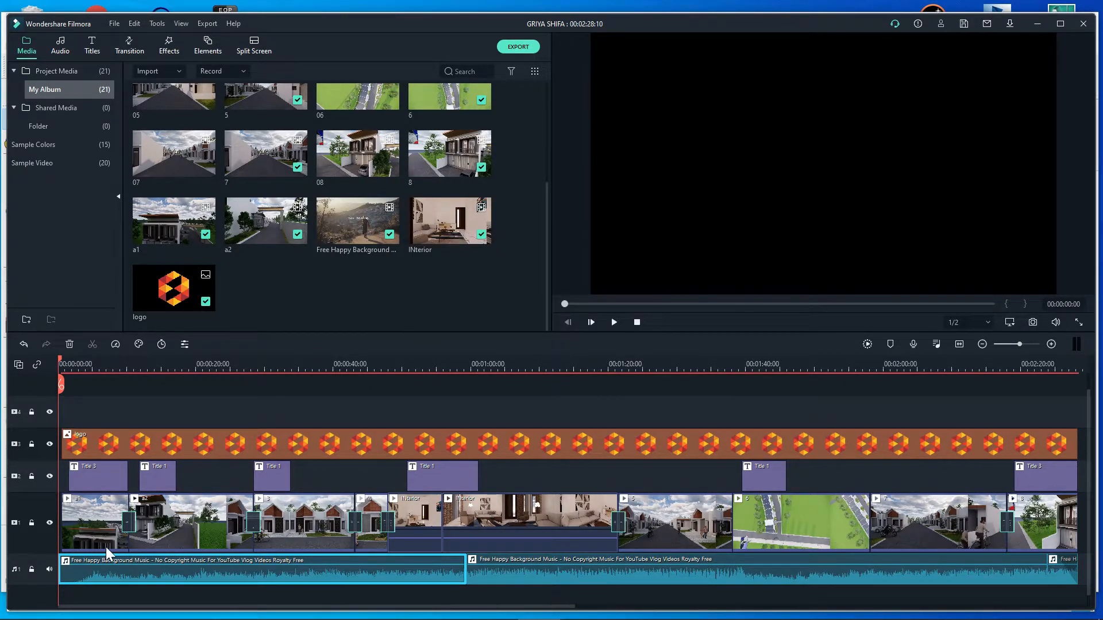
- Add media clips 01 through 6 together to the main video track, after the end of the existing edit
click(817, 516)
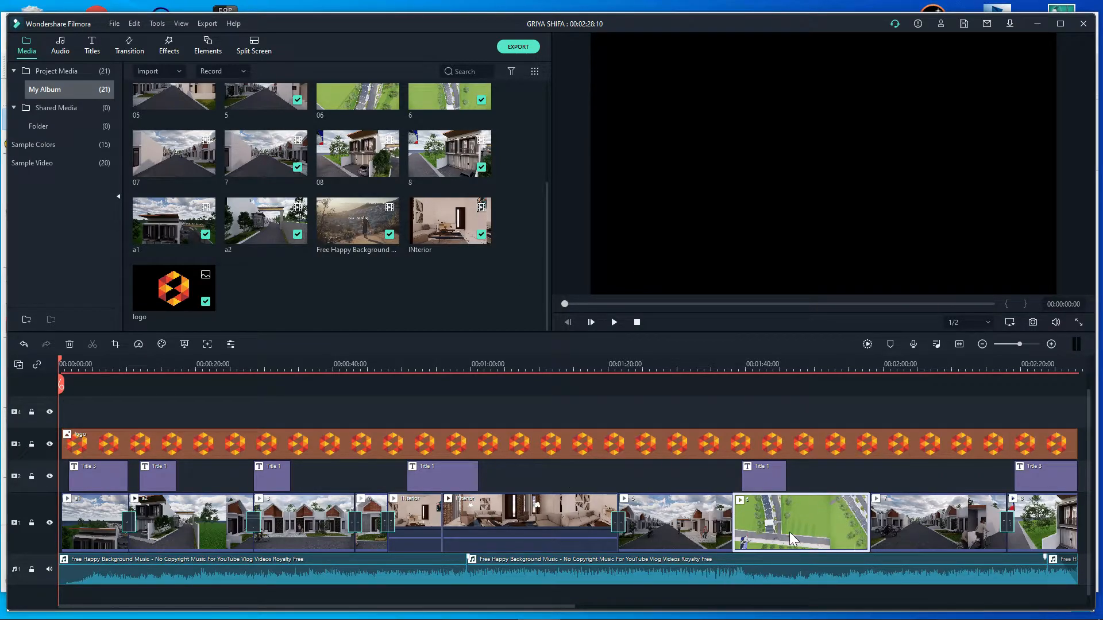
drag(770, 363, 388, 361)
scroll(407, 302, up, 3)
drag(511, 254, 170, 107)
drag(632, 495, 618, 523)
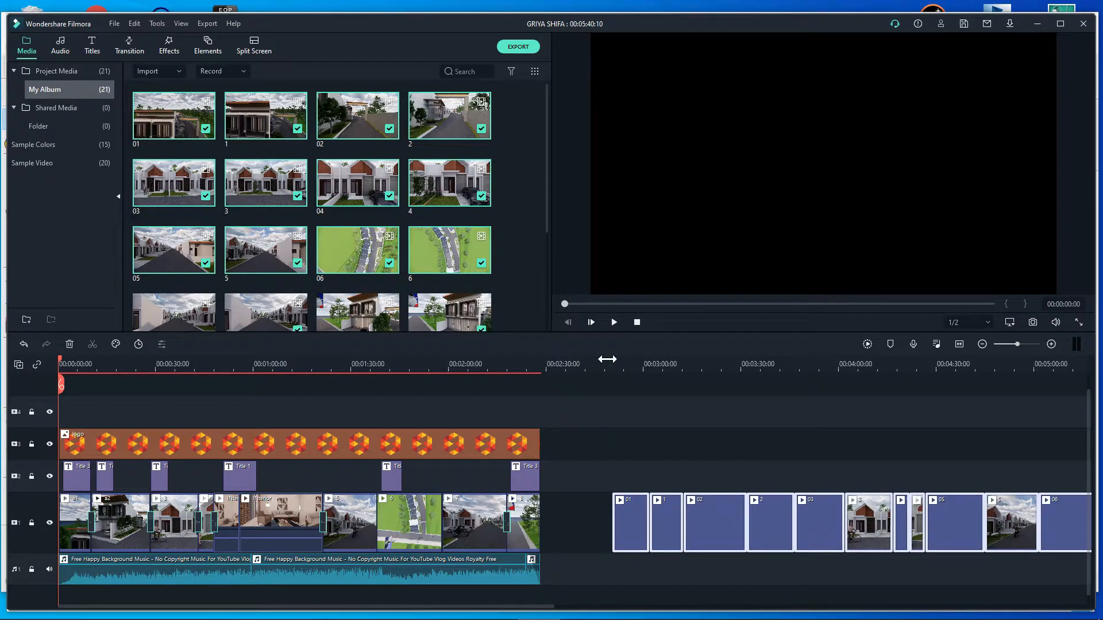
- Play back the start of the added footage and the cut from clip 01 to clip 1
click(607, 361)
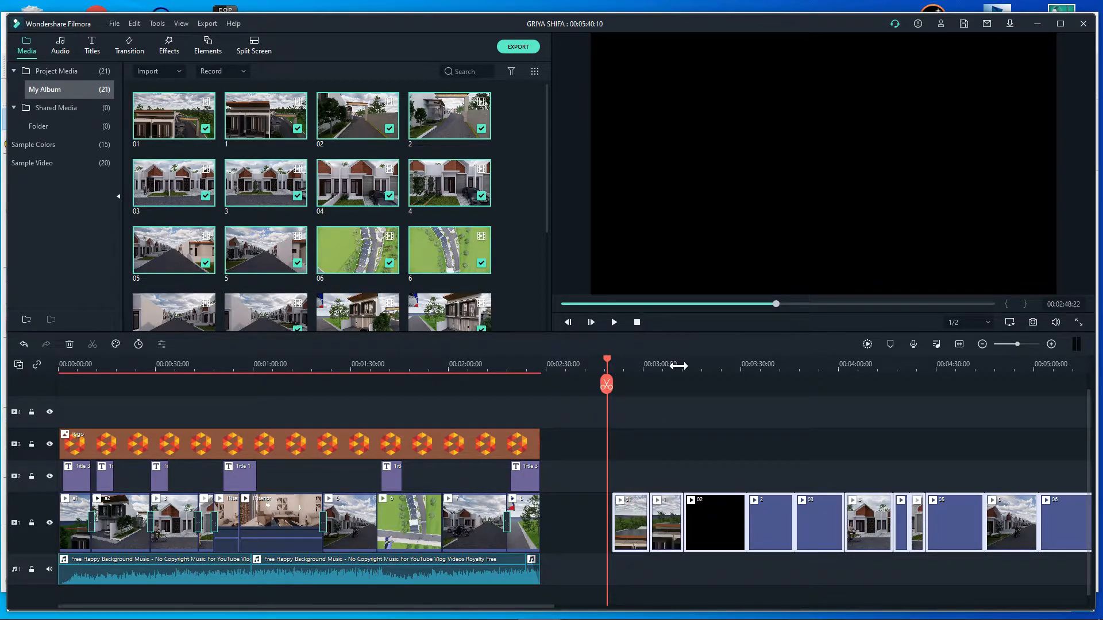
key(space)
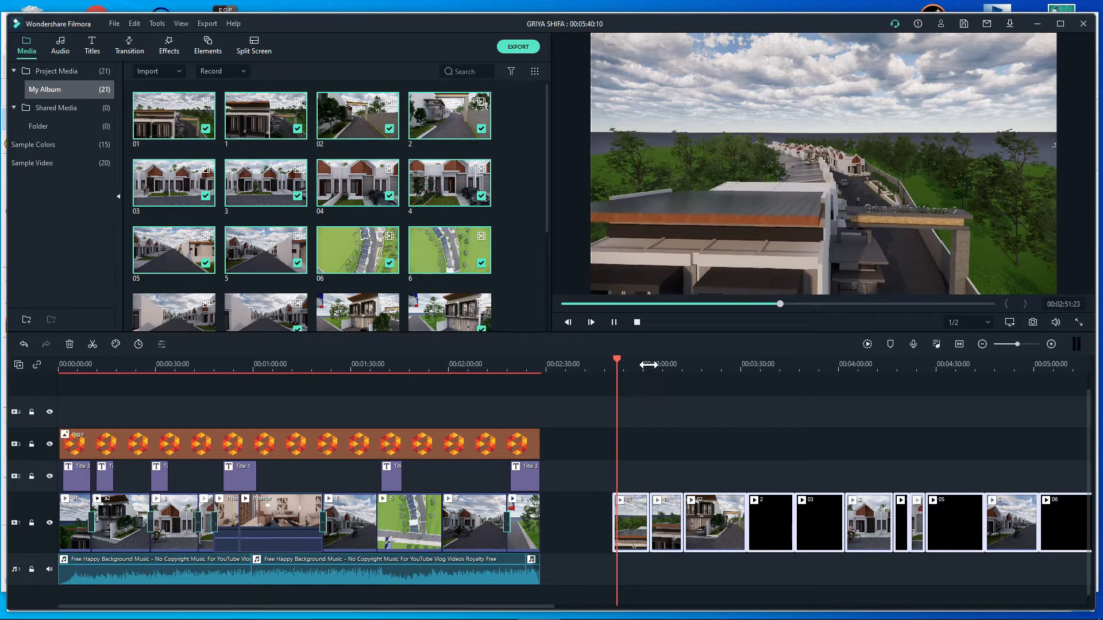
click(640, 365)
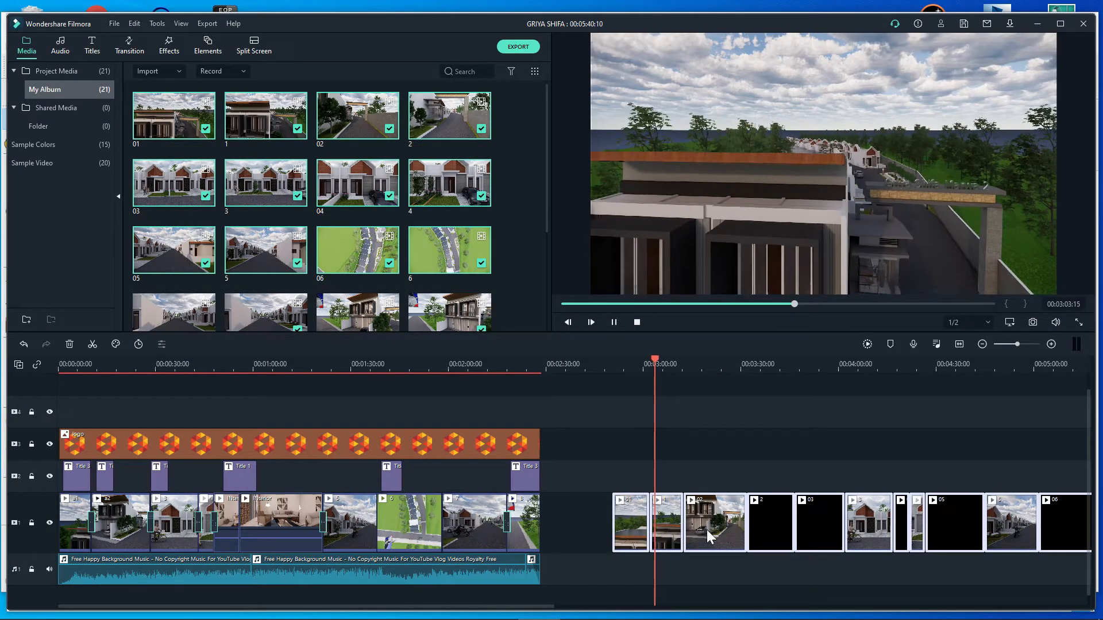
key(space)
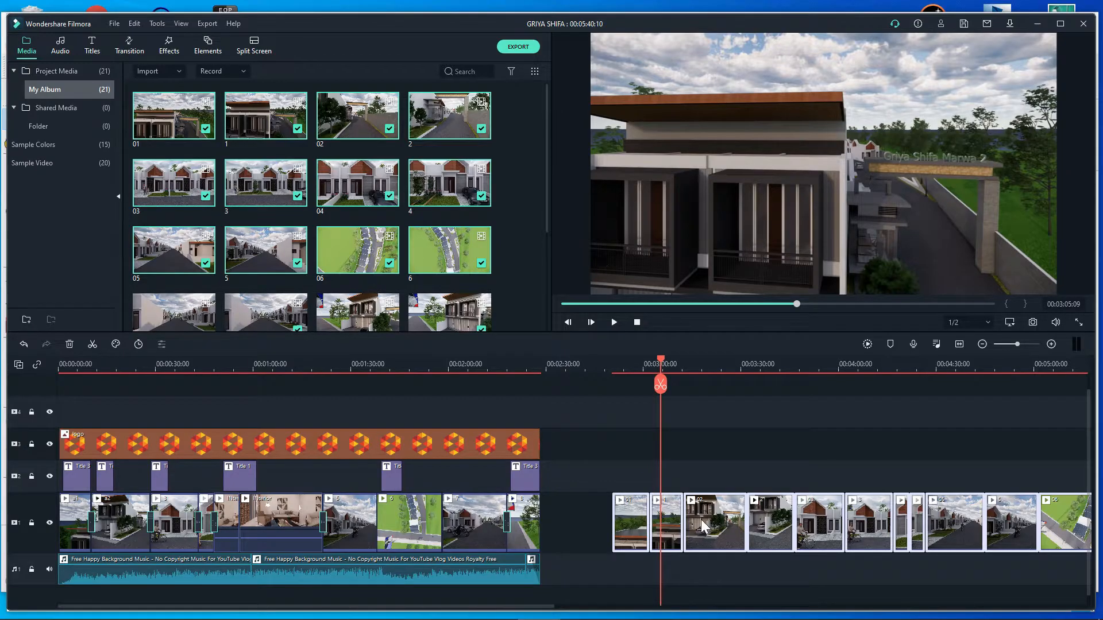
- Add the Blind 1 transition between the added clips 01 and 1 and preview it
click(128, 45)
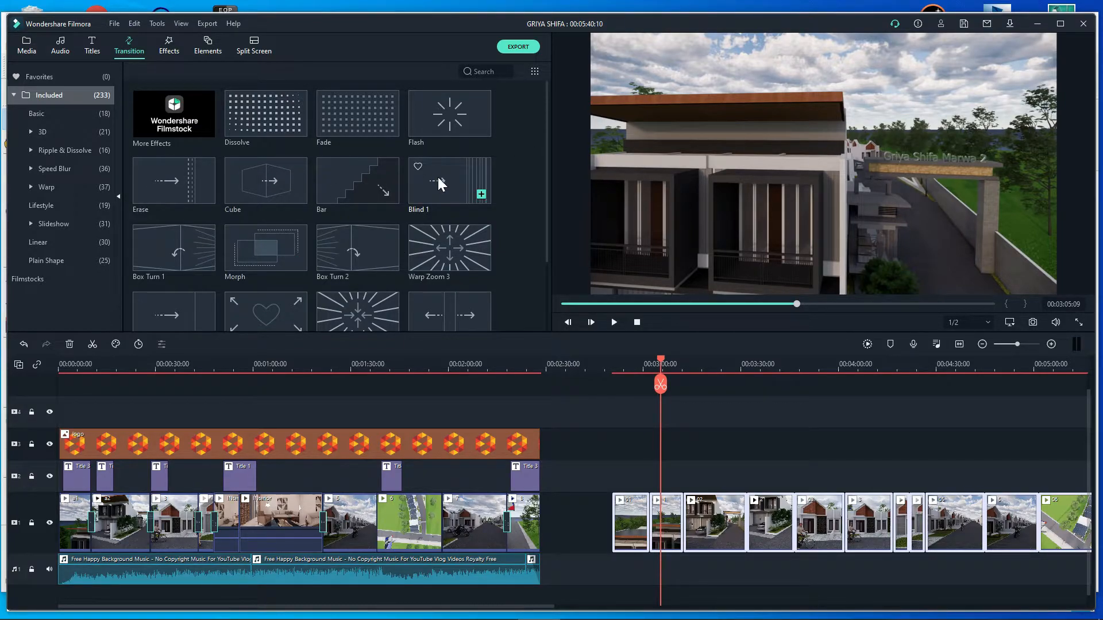
mouse_move(463, 169)
mouse_down()
mouse_move(644, 408)
mouse_move(647, 528)
mouse_up()
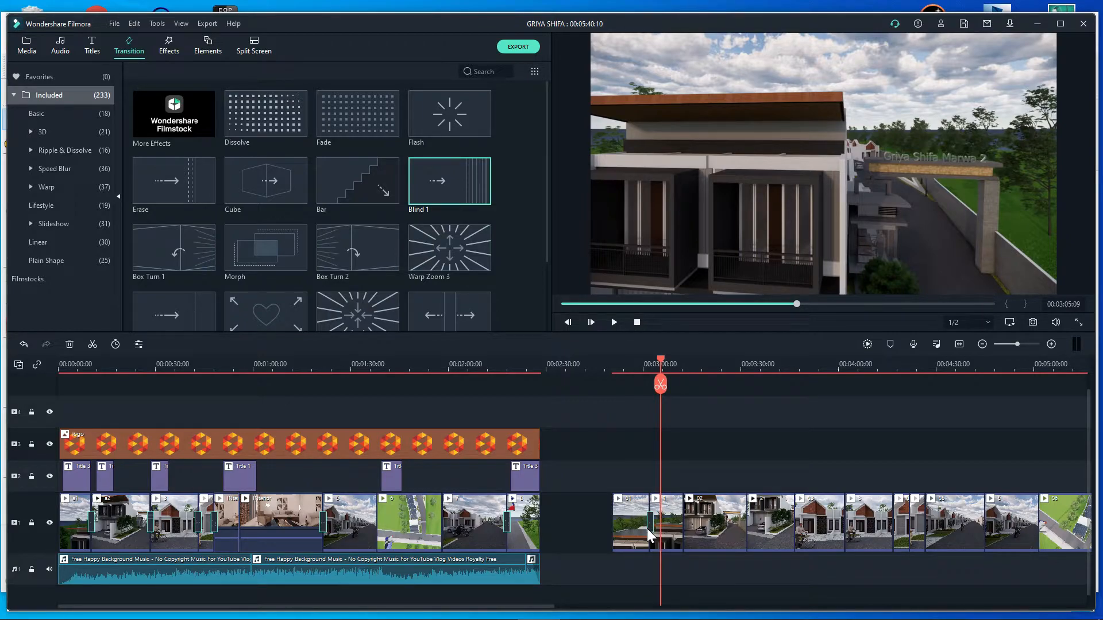
click(644, 365)
key(space)
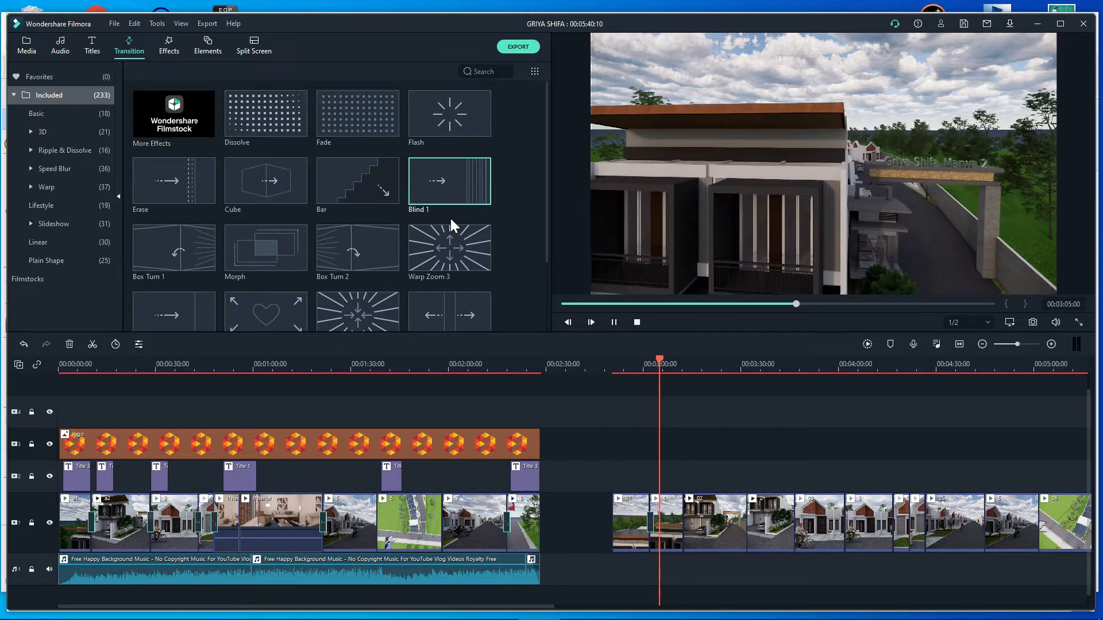
key(space)
- Browse the transitions, add Dissolve between the added clips 1 and 02, and preview it
scroll(430, 221, down, 5)
scroll(261, 301, up, 5)
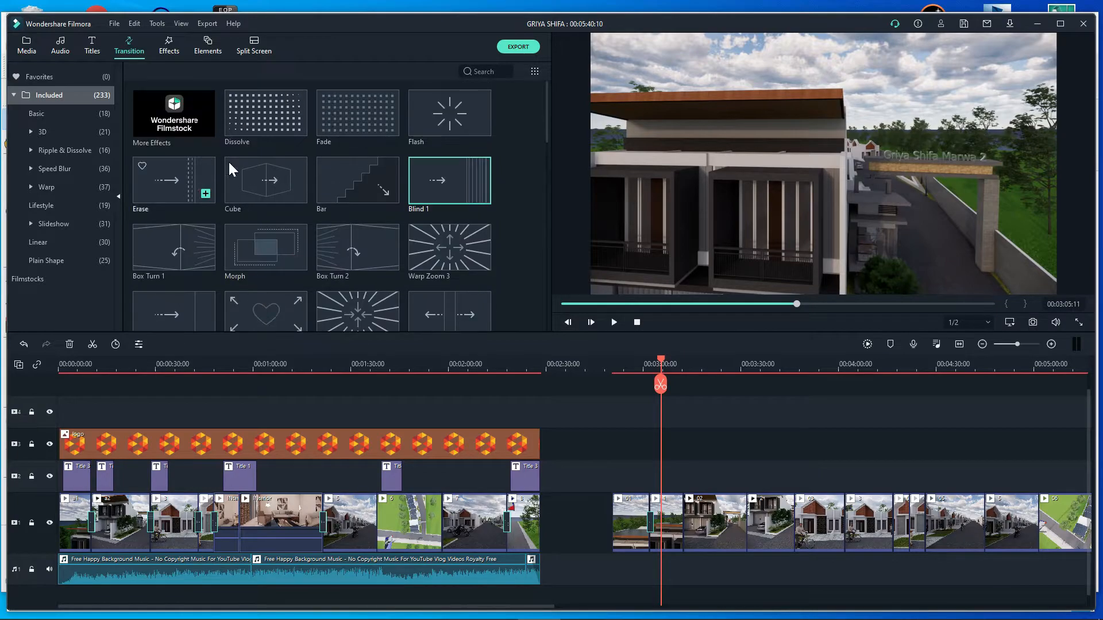
scroll(318, 138, down, 3)
scroll(287, 101, up, 3)
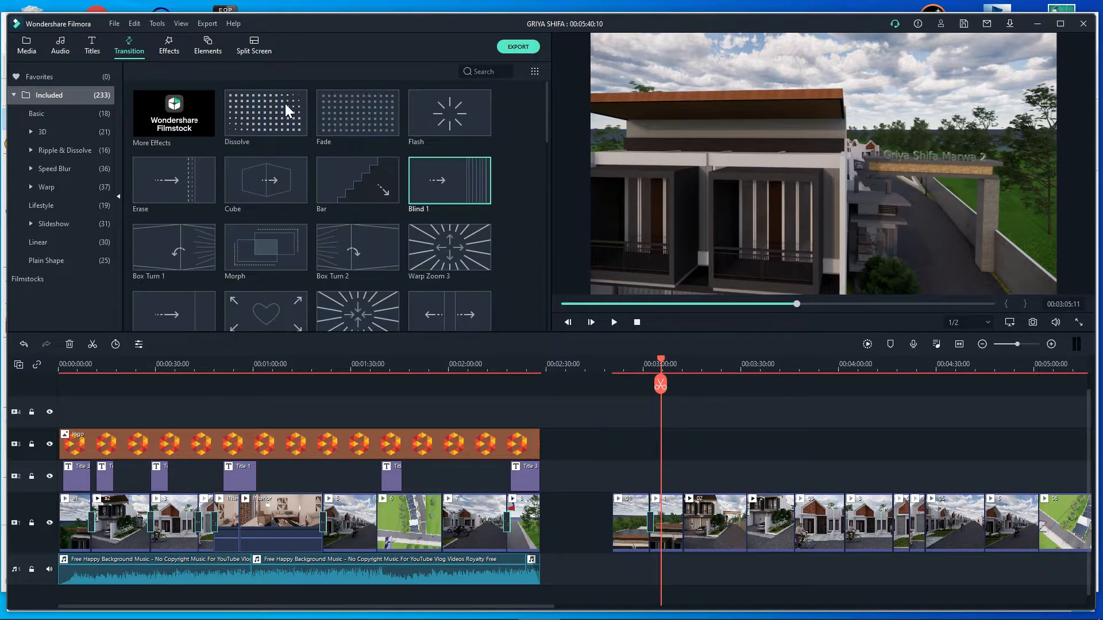
mouse_move(280, 108)
mouse_down()
mouse_move(652, 288)
mouse_move(697, 531)
mouse_up()
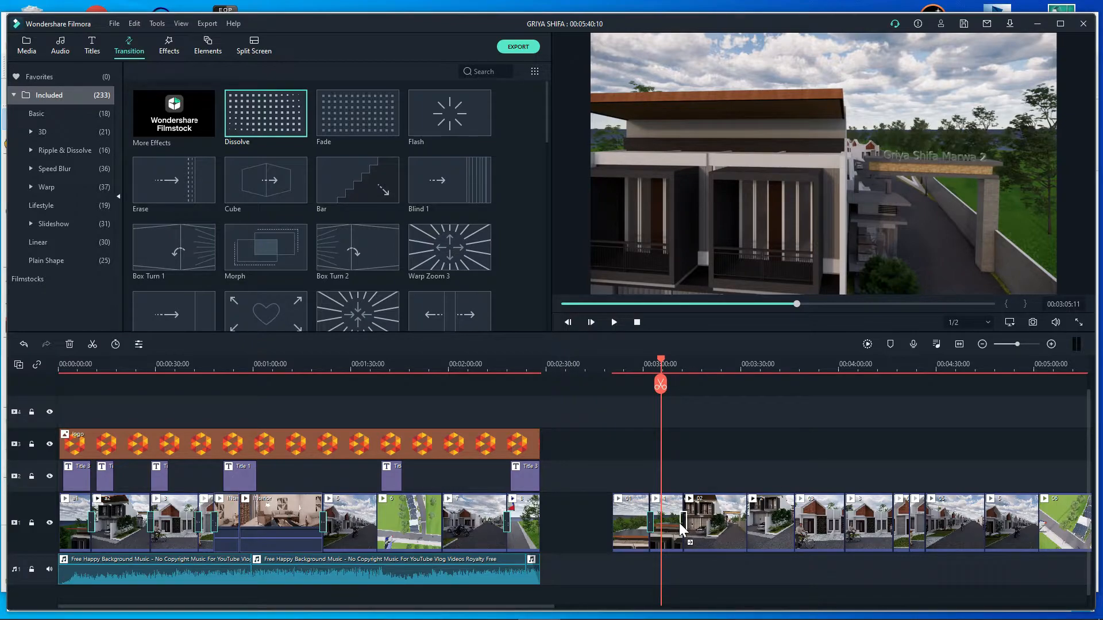
drag(682, 525, 682, 525)
click(677, 362)
key(space)
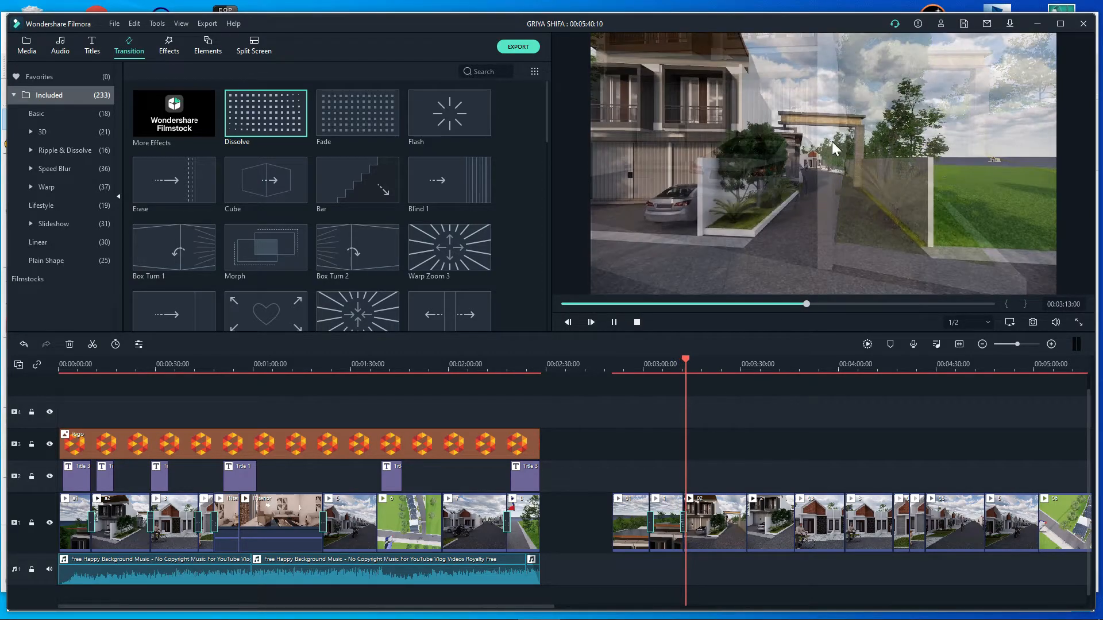
key(space)
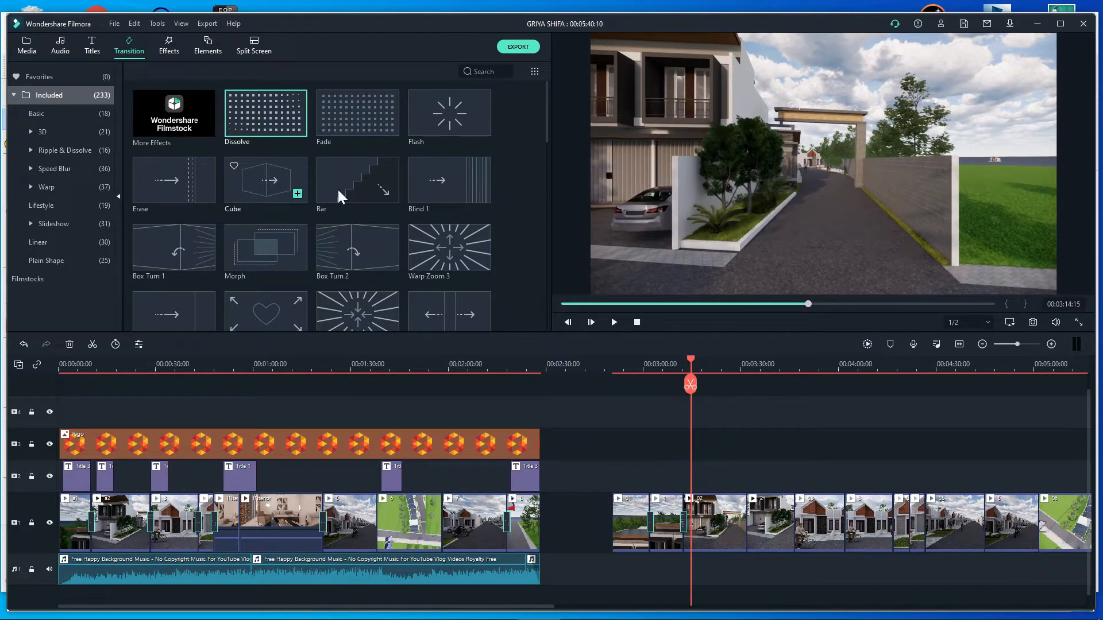
- Place the Opener 1 title on the title track above the start of the added clip 01, preview it and select it
click(94, 44)
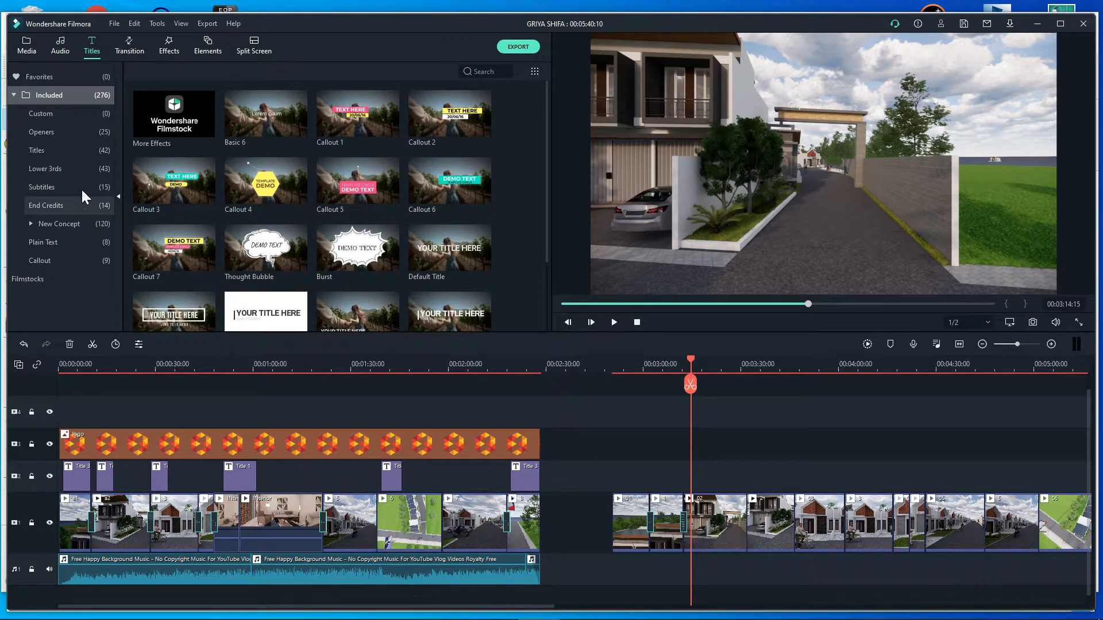
click(64, 130)
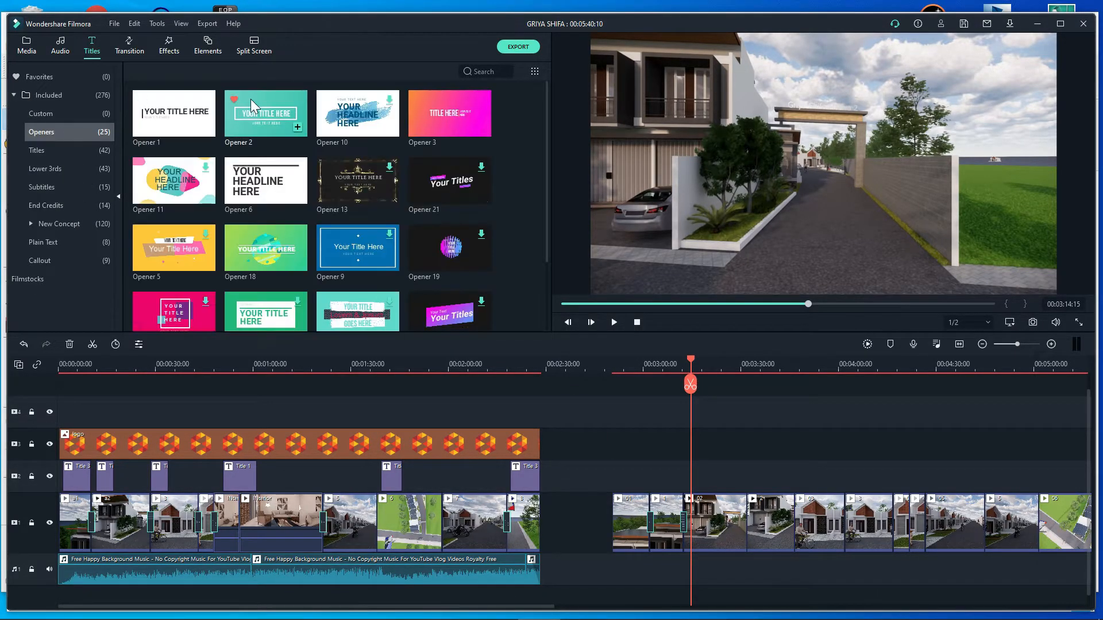
drag(183, 121, 619, 484)
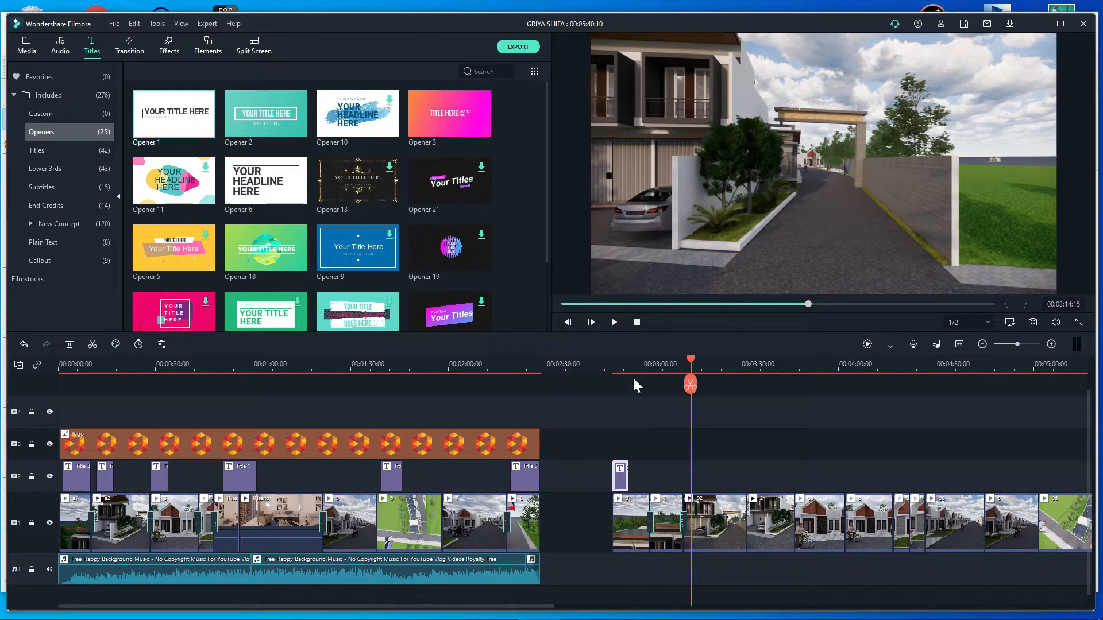
click(611, 360)
key(space)
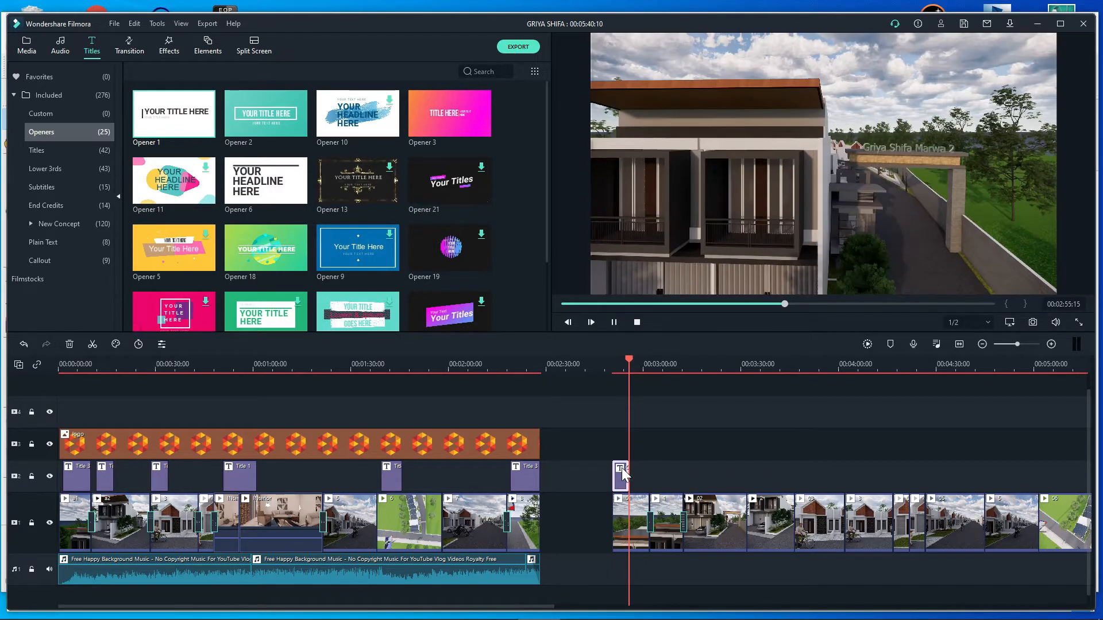
click(621, 468)
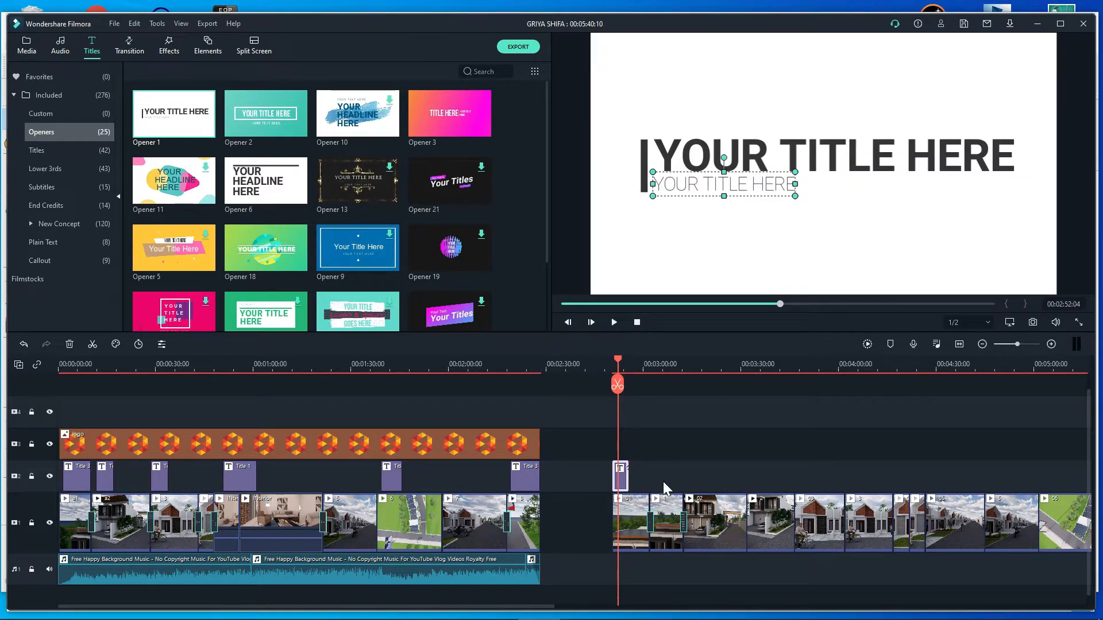
- Move the Opener 1 title ahead of the added clip 01 and try the Chromatic Aberration effect above the clip's start
drag(622, 475, 606, 475)
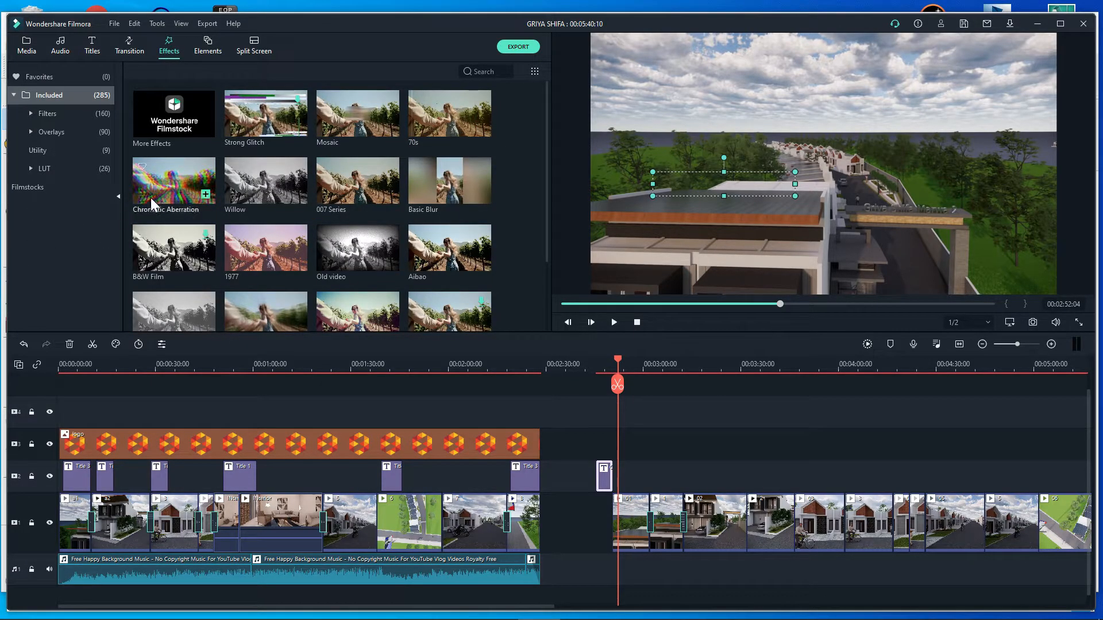
drag(180, 188, 613, 483)
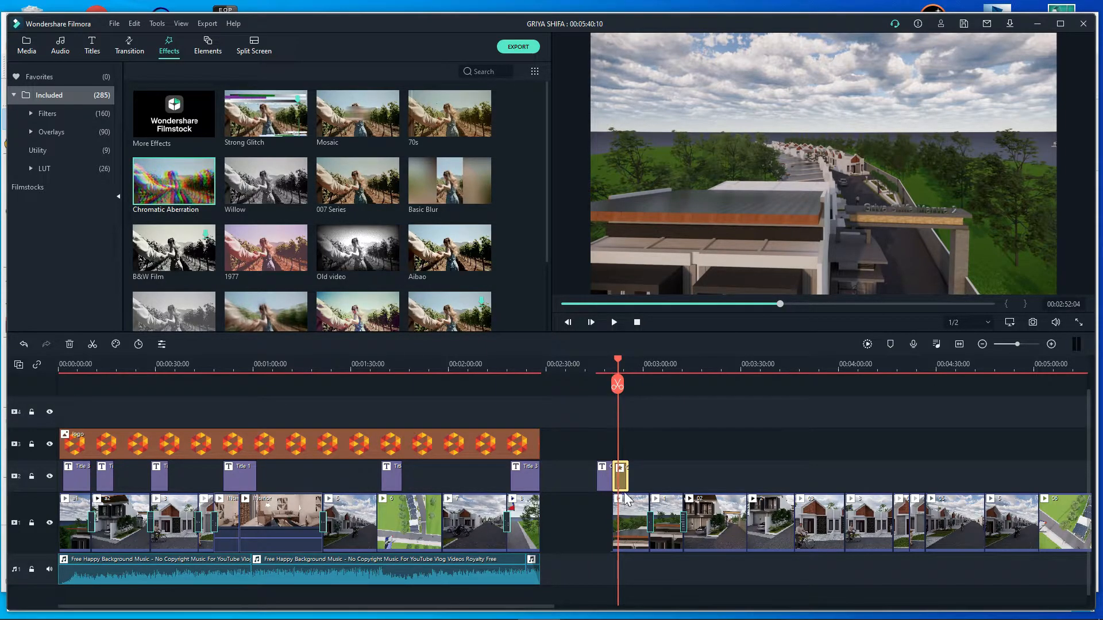
key(space)
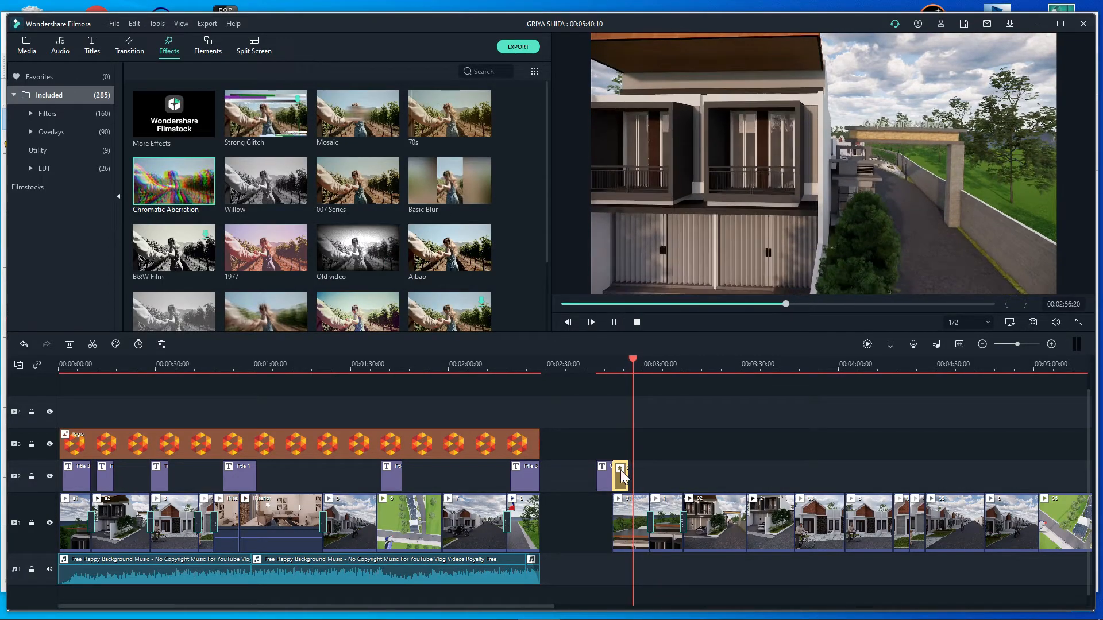
key(Delete)
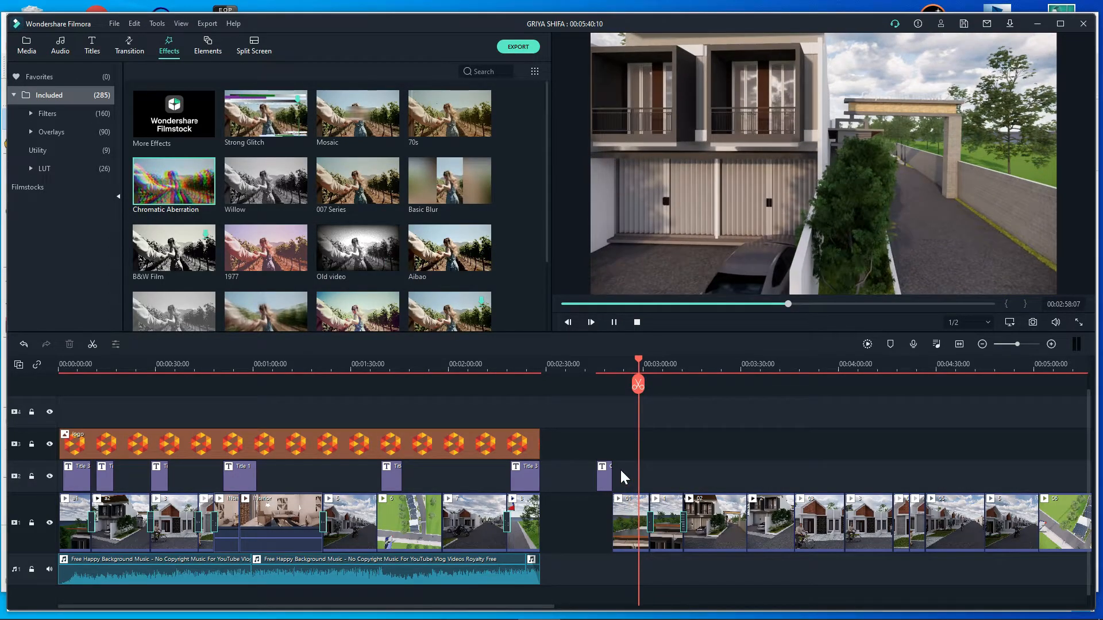
key(ctrl+/)
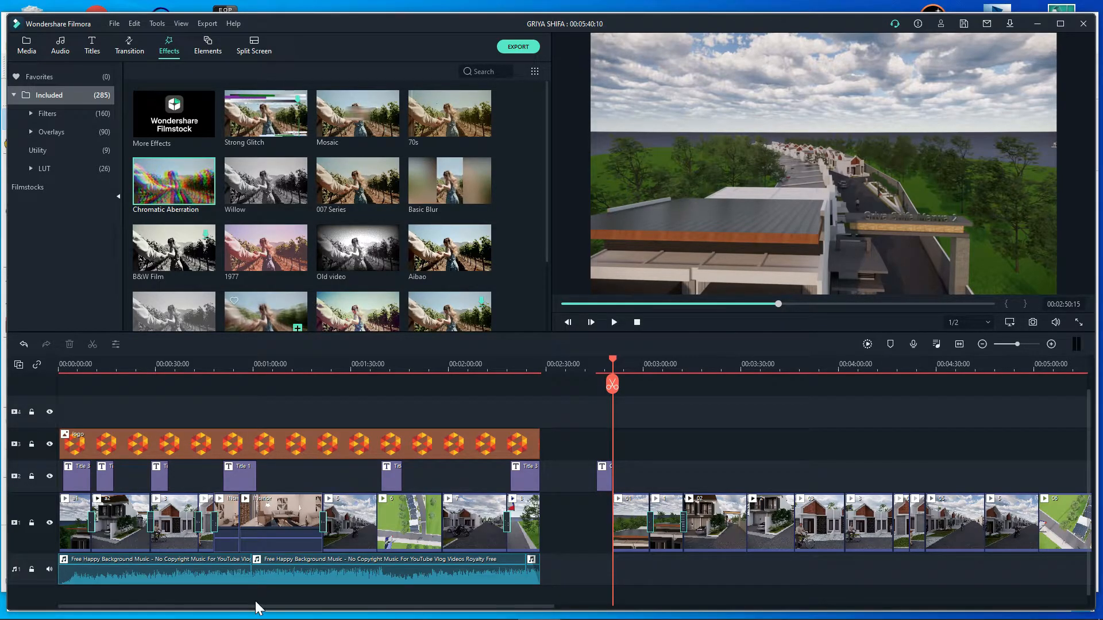
- Switch to File Explorer and examine the rendered clips in the New folder (4) subfolder of PAYA PROJECT on drive D
click(150, 604)
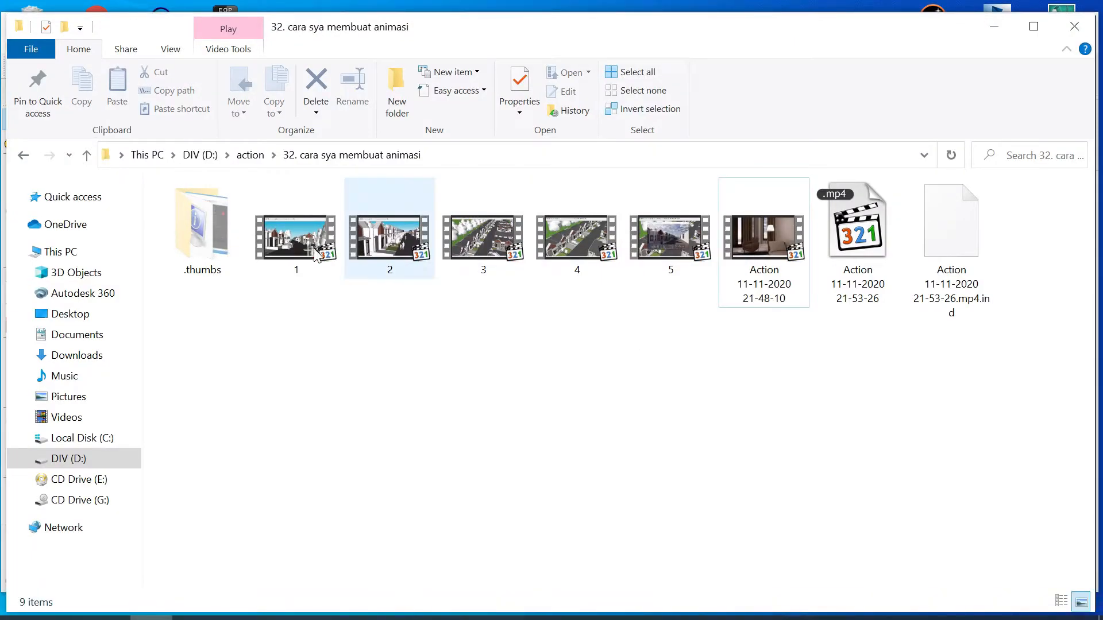
click(103, 457)
scroll(852, 416, down, 2)
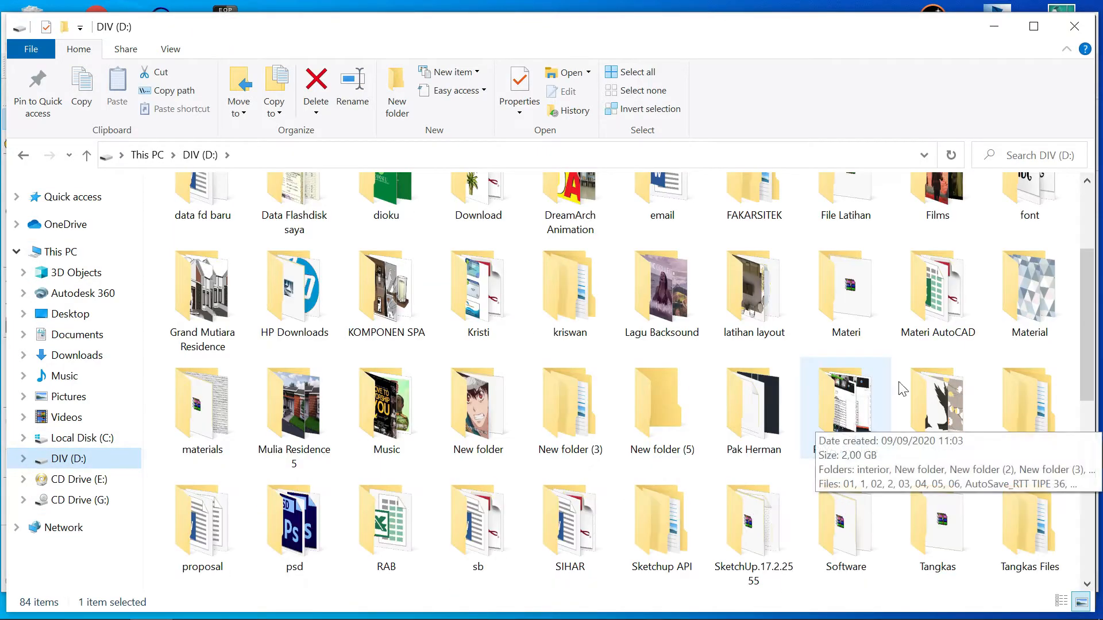
click(849, 413)
double_click(849, 412)
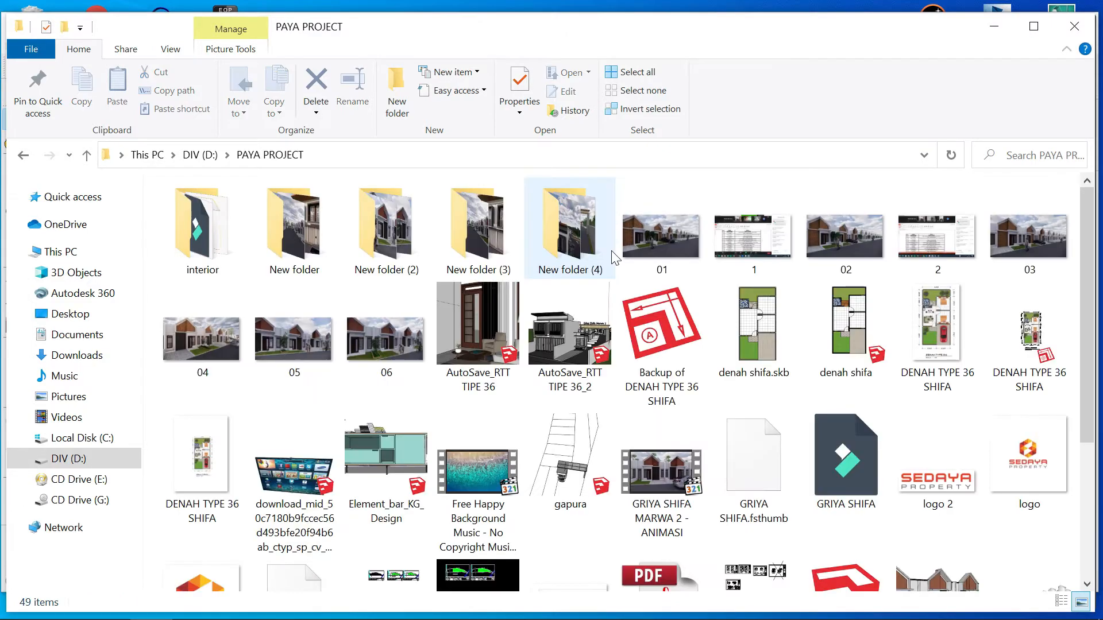
double_click(566, 230)
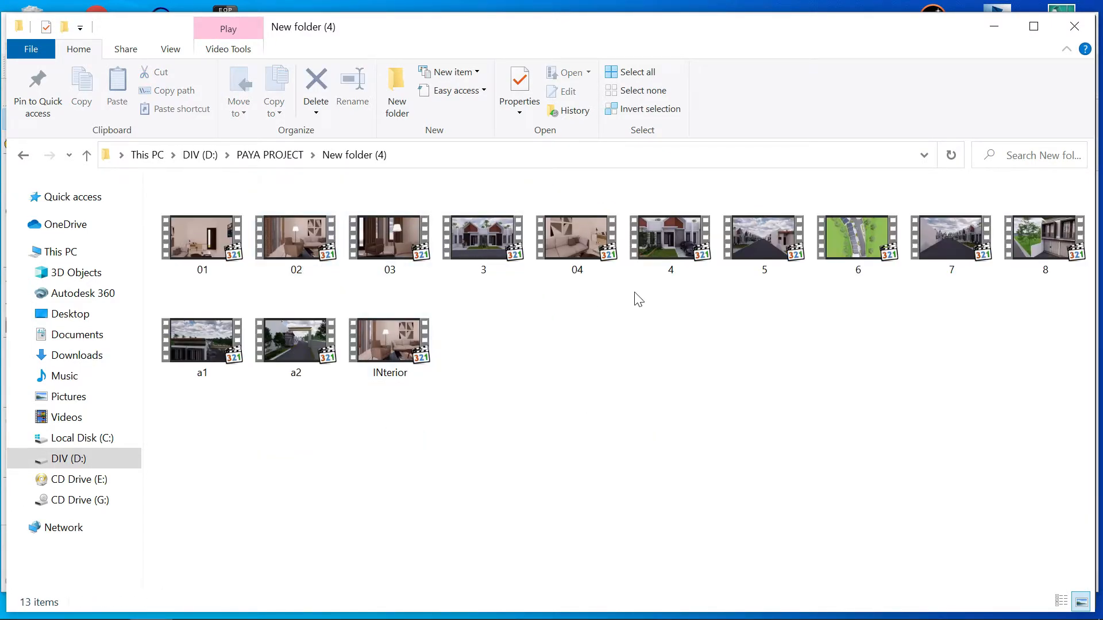
drag(1009, 388, 217, 218)
click(889, 404)
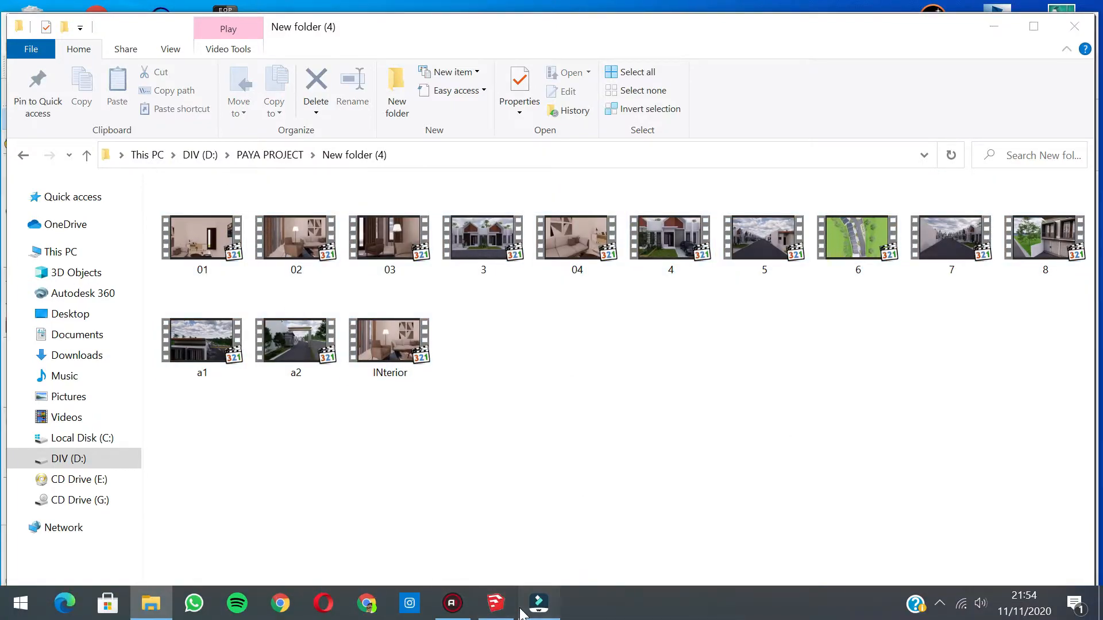
- Switch back to Filmora and try placing clip 01 from the media album in front of the added footage
click(539, 608)
click(23, 46)
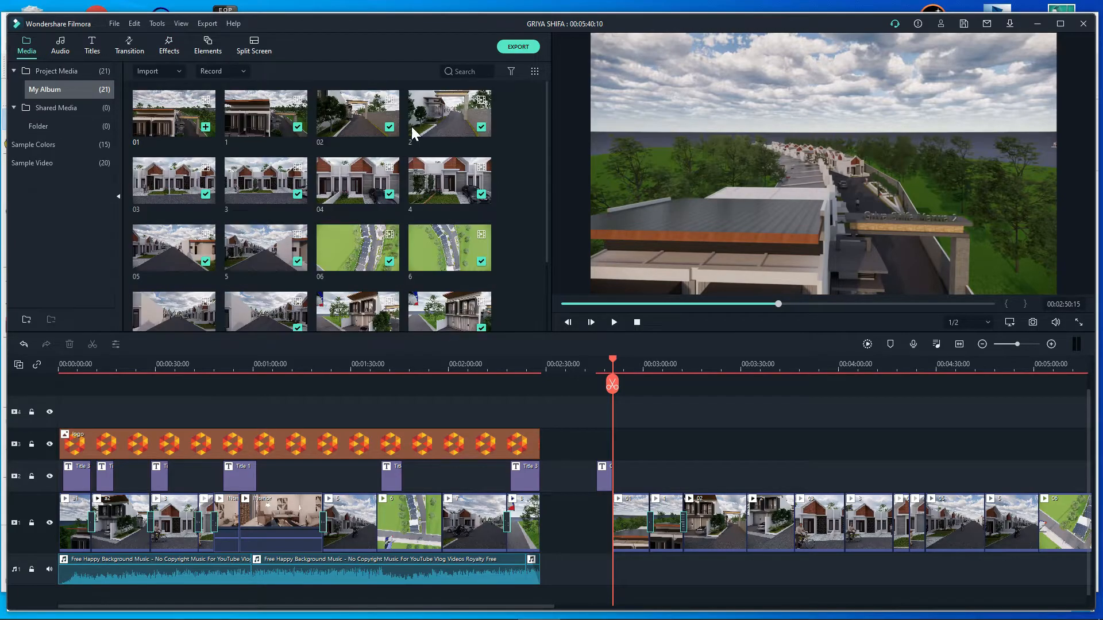
drag(174, 108, 570, 517)
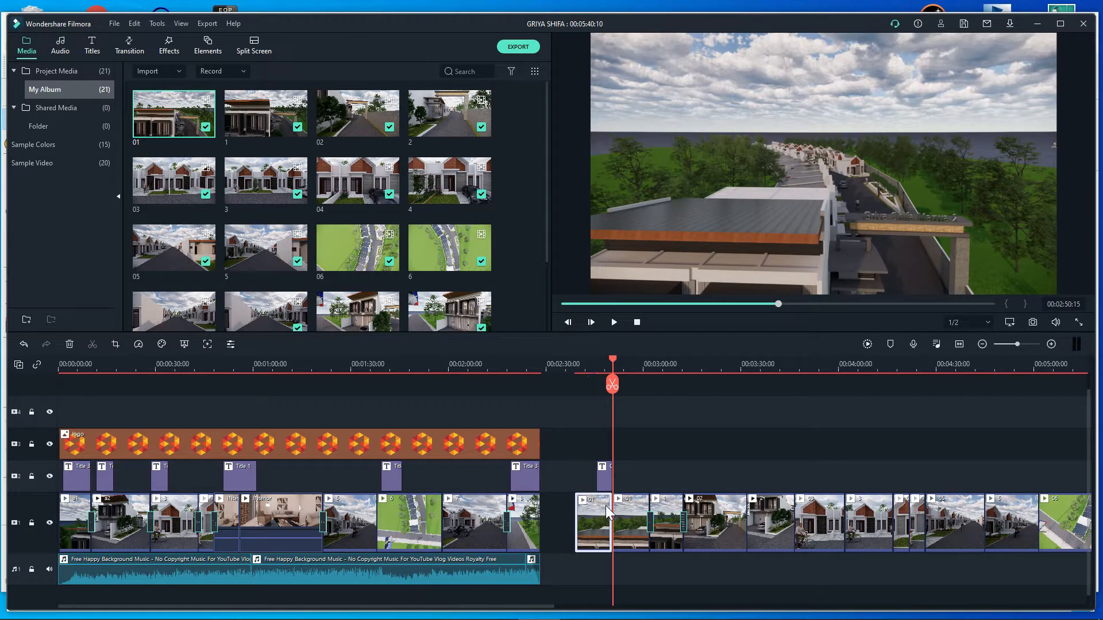
key(Delete)
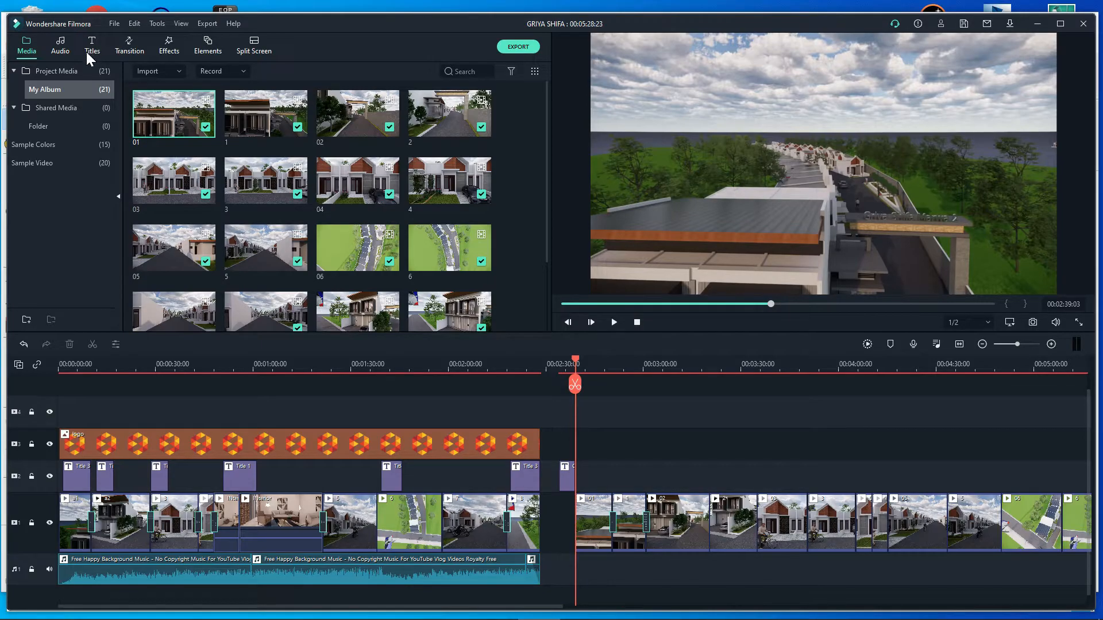
click(89, 48)
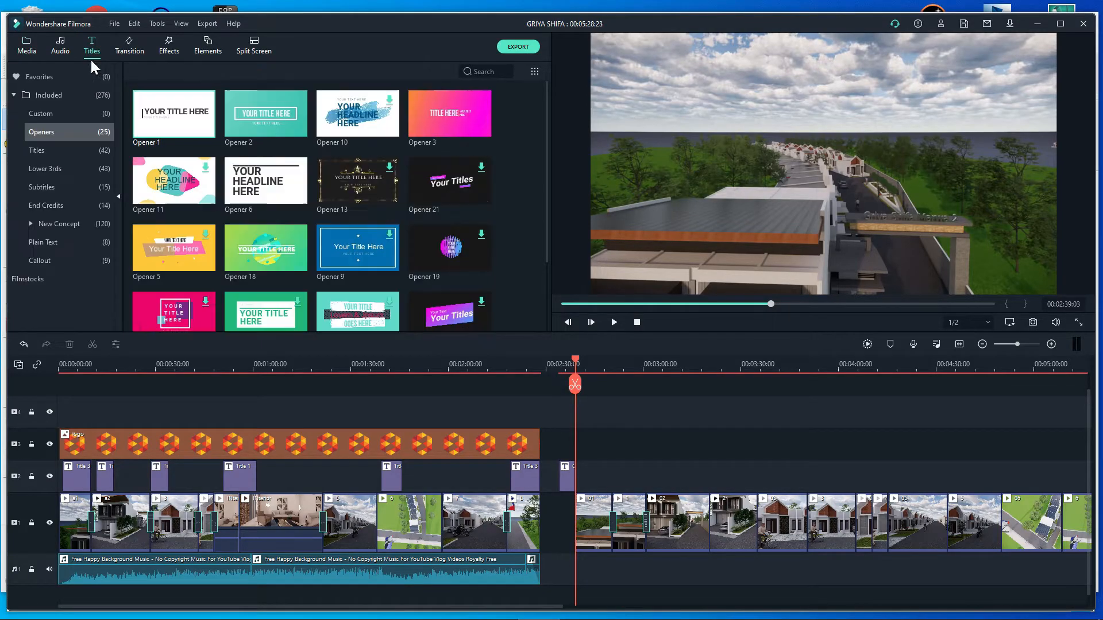
click(131, 49)
click(166, 50)
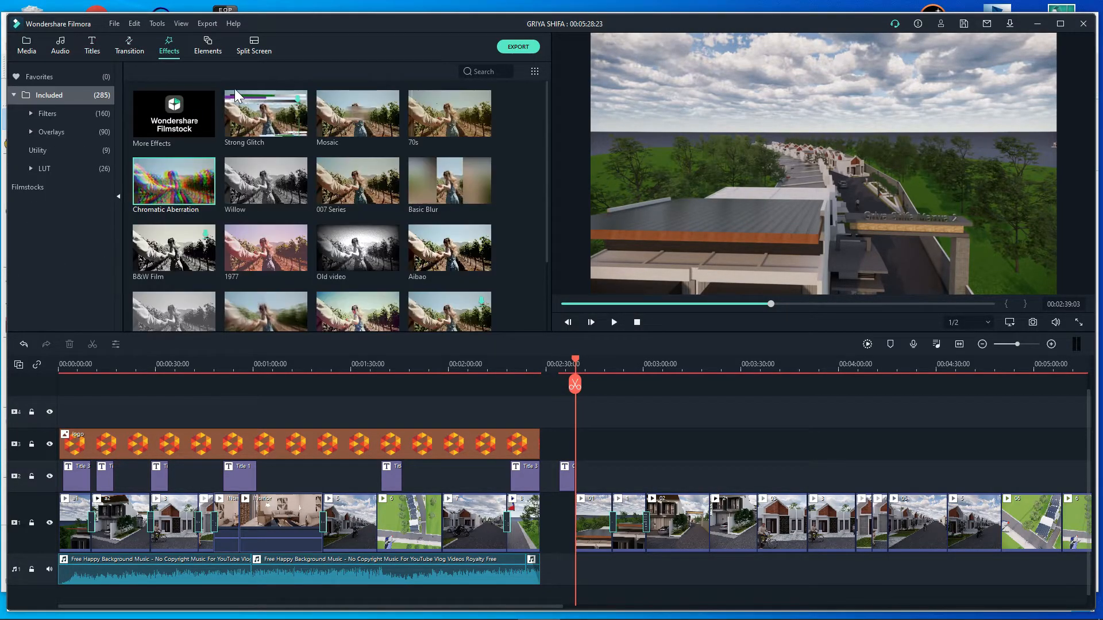
- Import the INterior clip from the project folder into My Album and try it on the track above the added footage
click(24, 47)
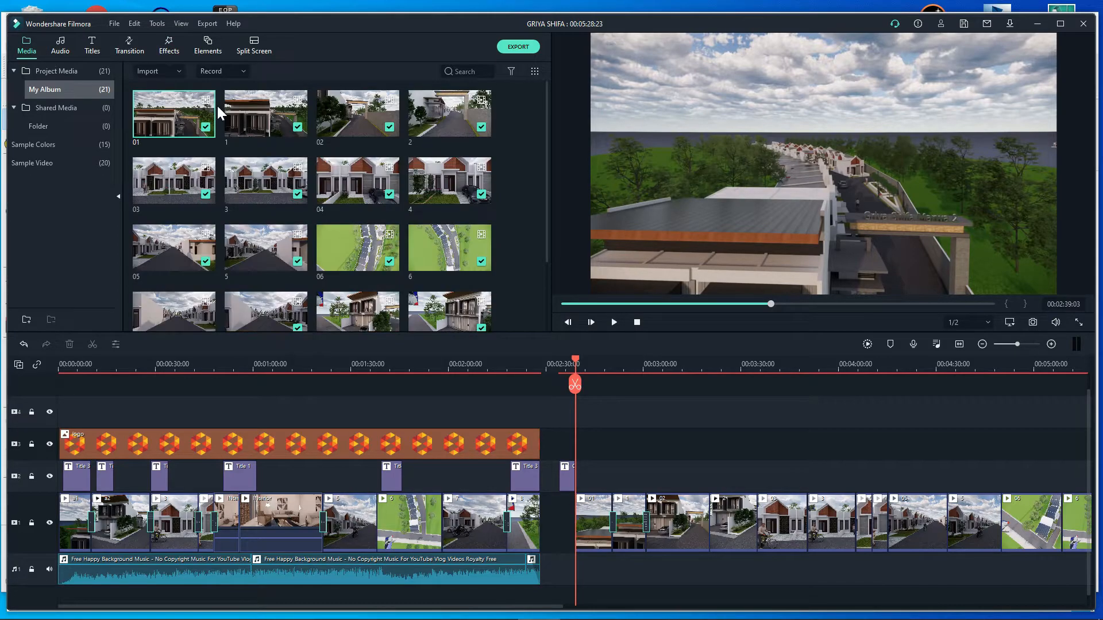
scroll(321, 237, down, 3)
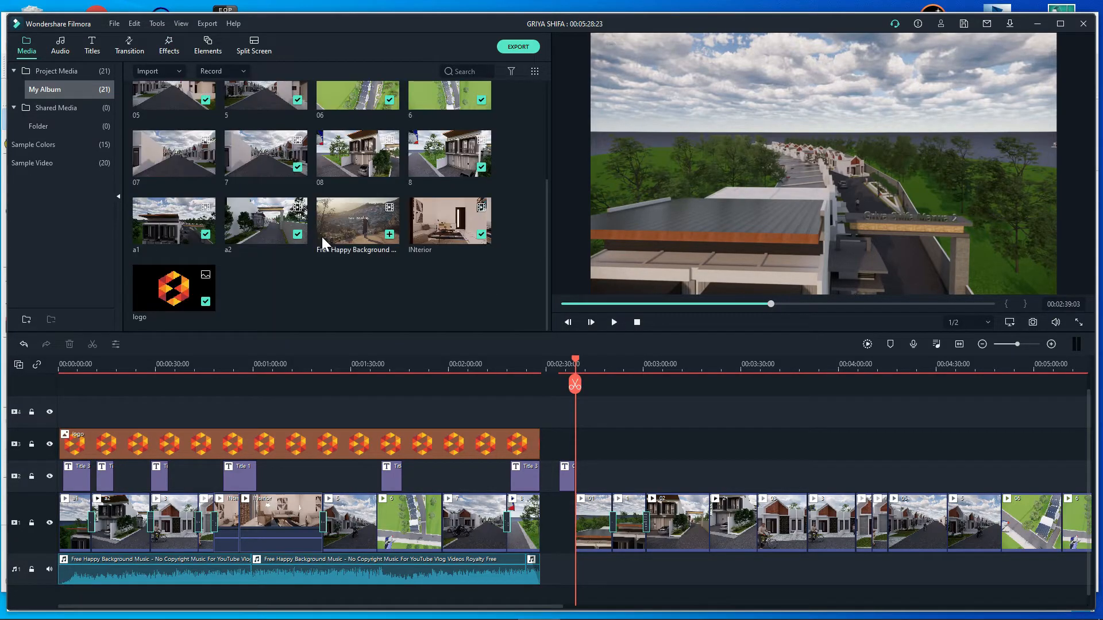
click(136, 610)
drag(390, 362, 387, 289)
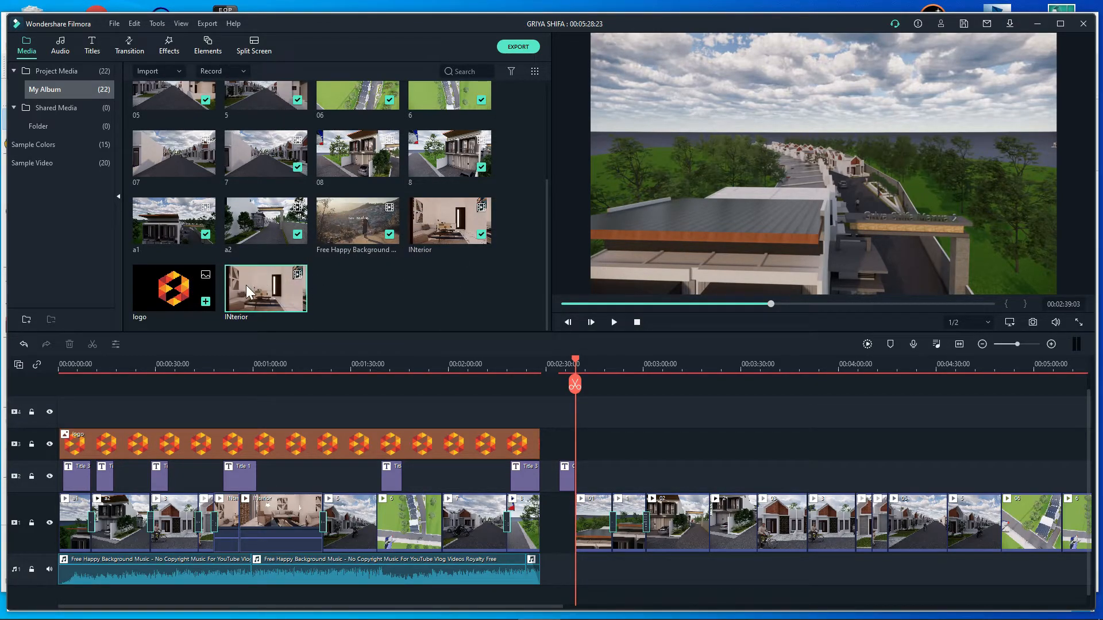
drag(267, 281, 610, 441)
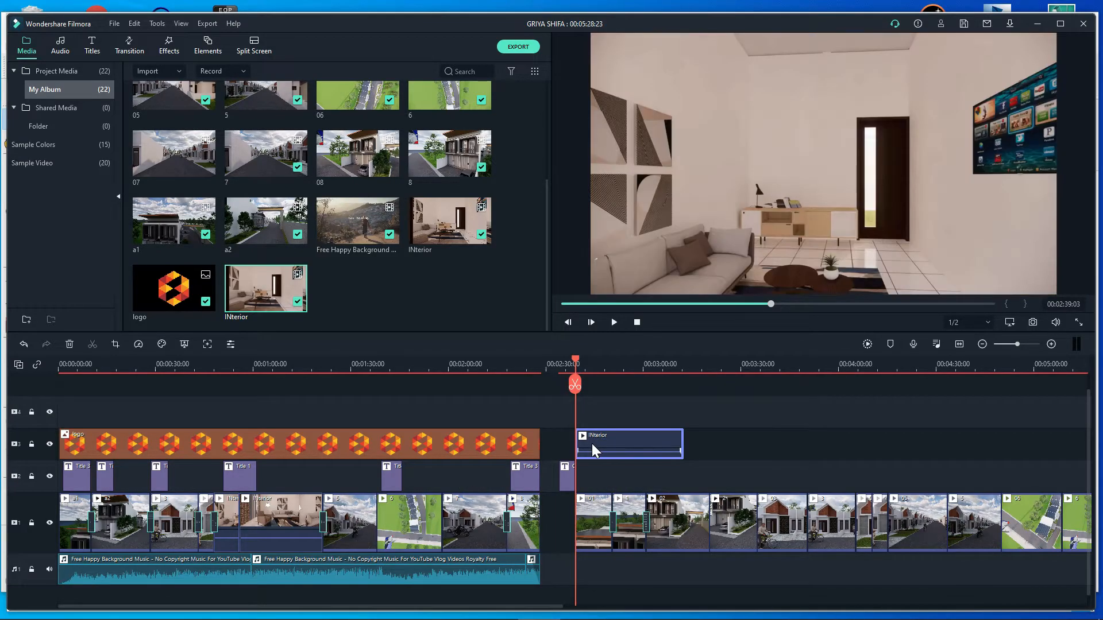
key(Delete)
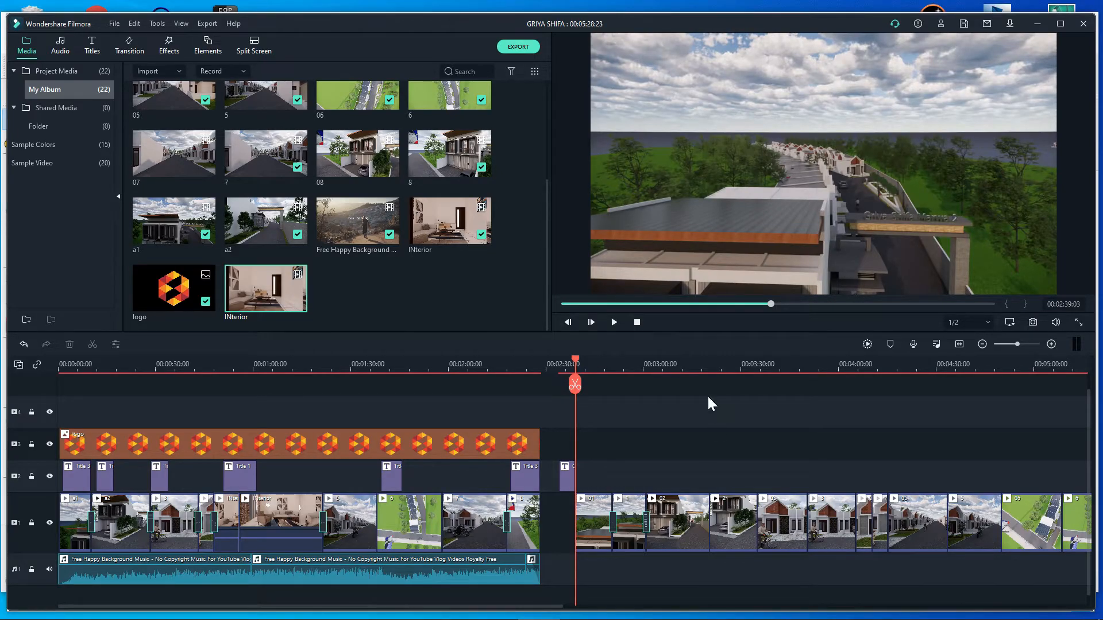
- Delete all the added footage with its Opener 1 title after the finished animation and return the playhead to the start
ctrl+scroll(706, 363, down, 4)
drag(828, 575, 400, 459)
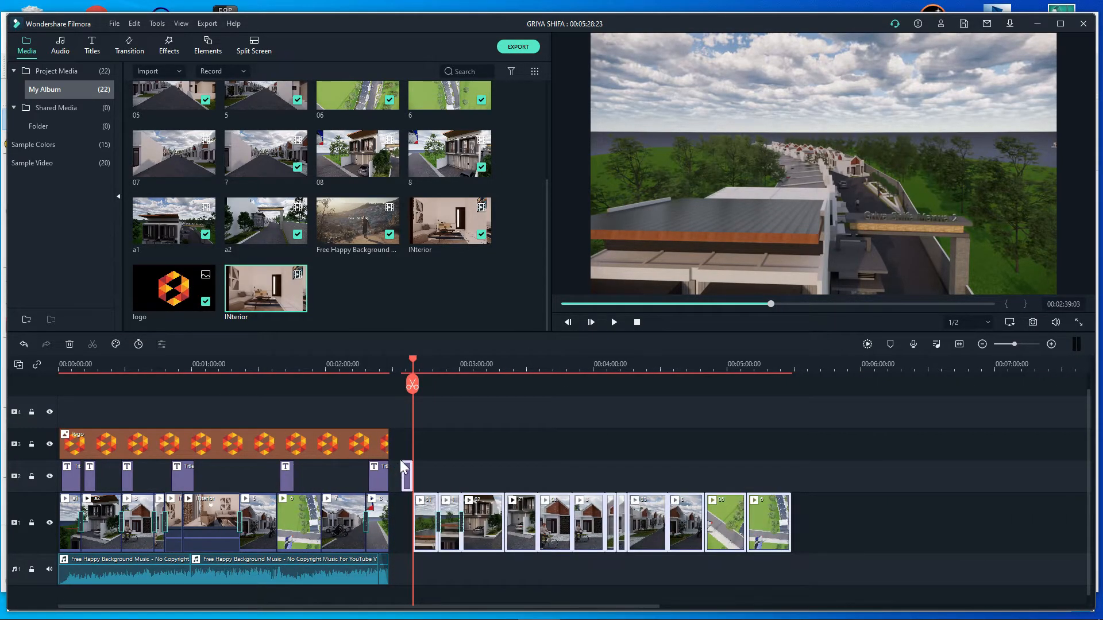
key(Delete)
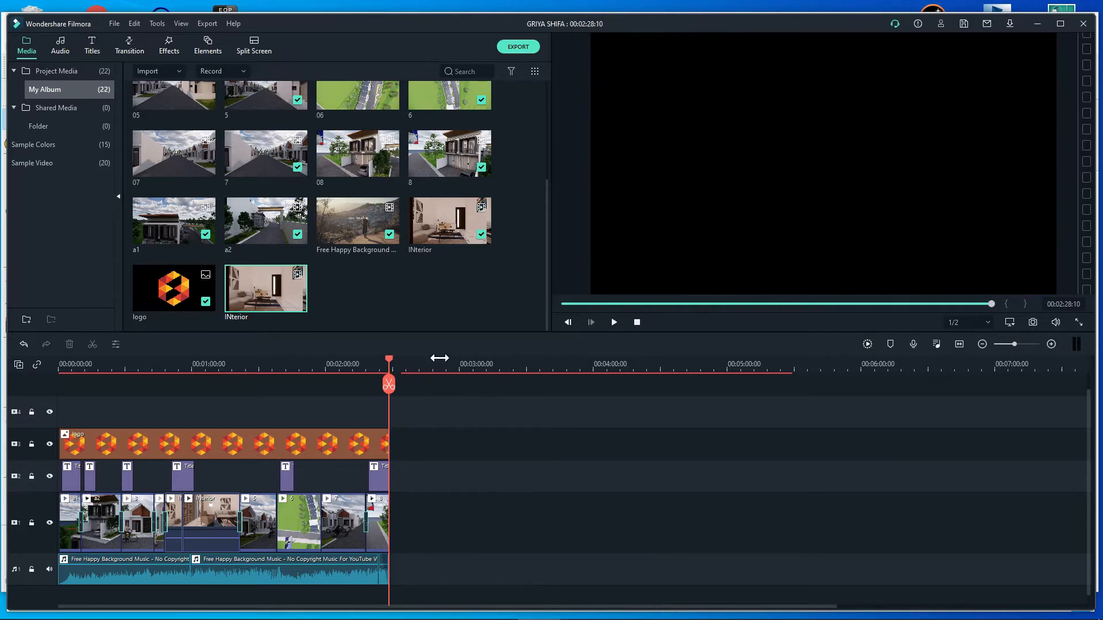
click(636, 323)
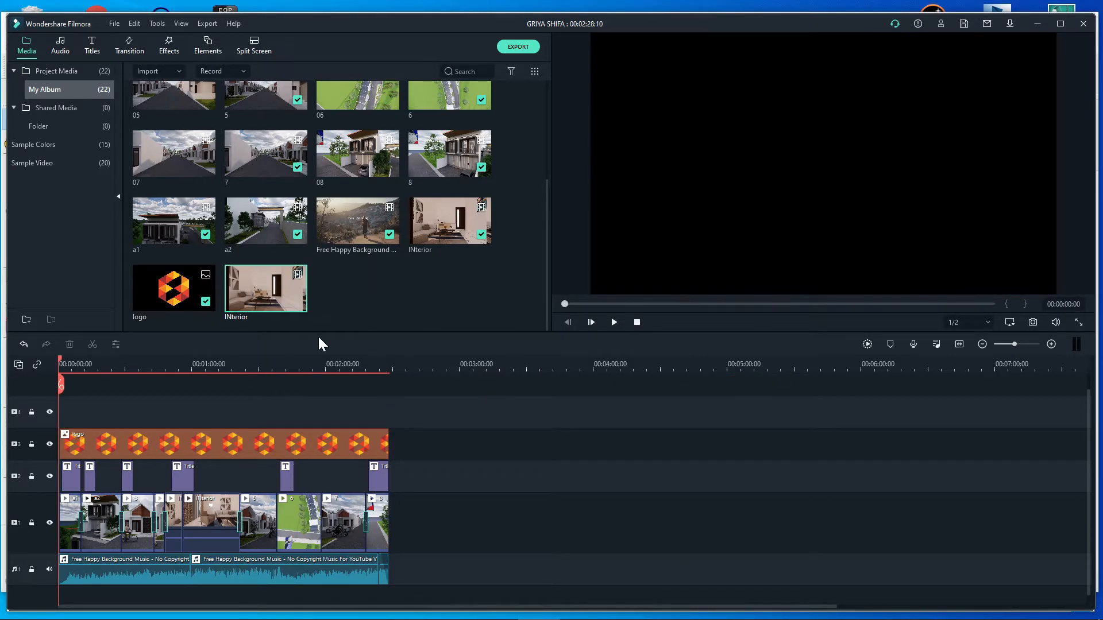
drag(460, 389, 515, 389)
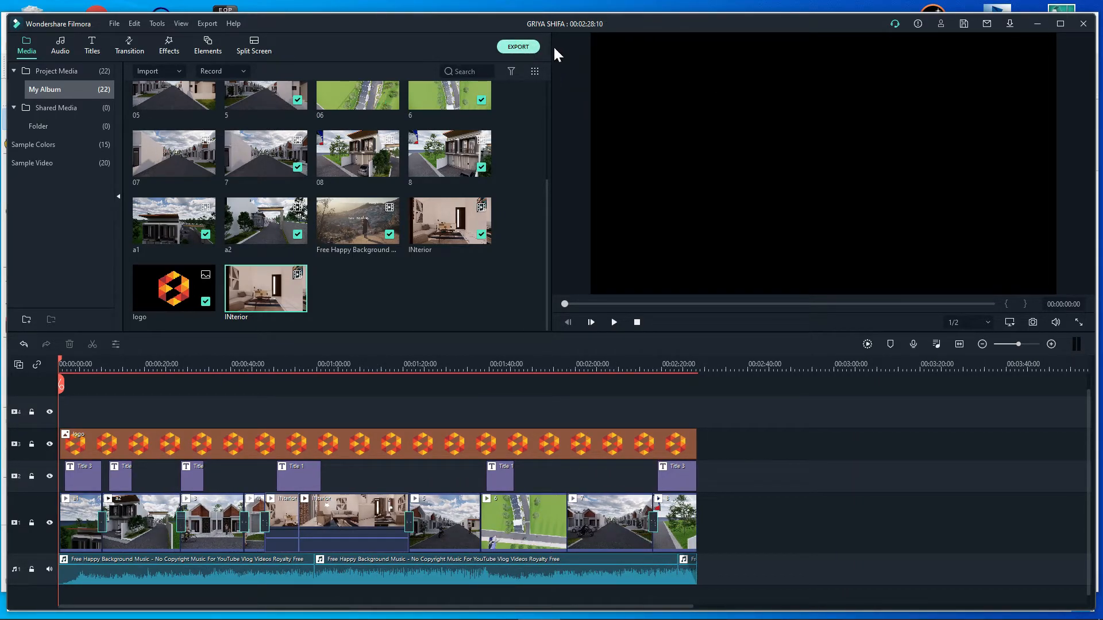
- Open the video export settings and confirm D:/YOutube/31. ANIMASI as the save folder
click(524, 49)
drag(678, 123, 725, 131)
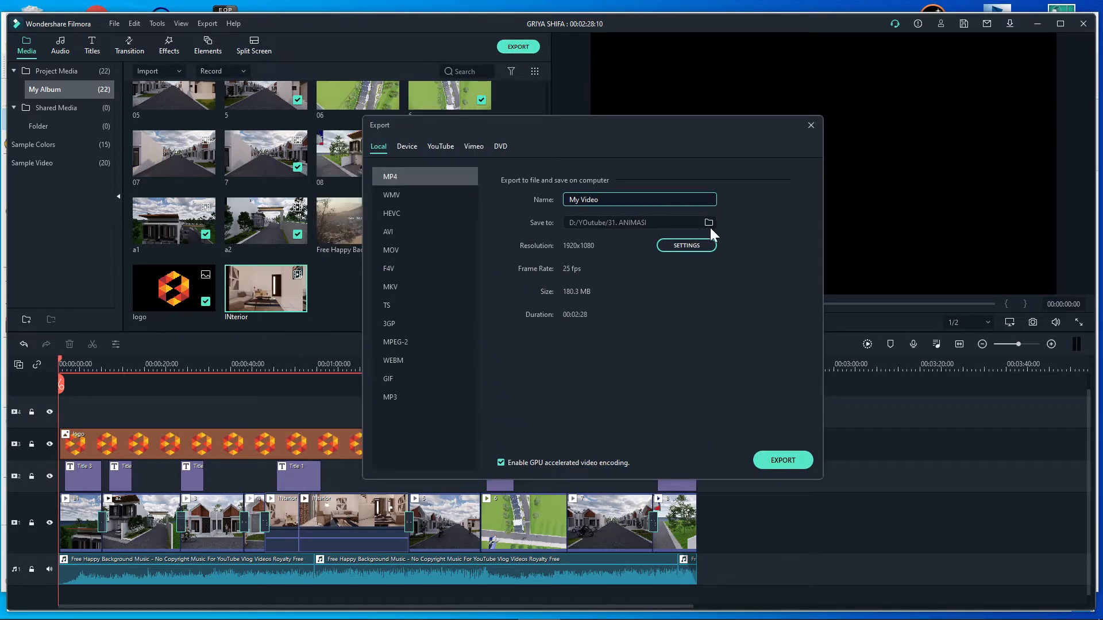
click(709, 223)
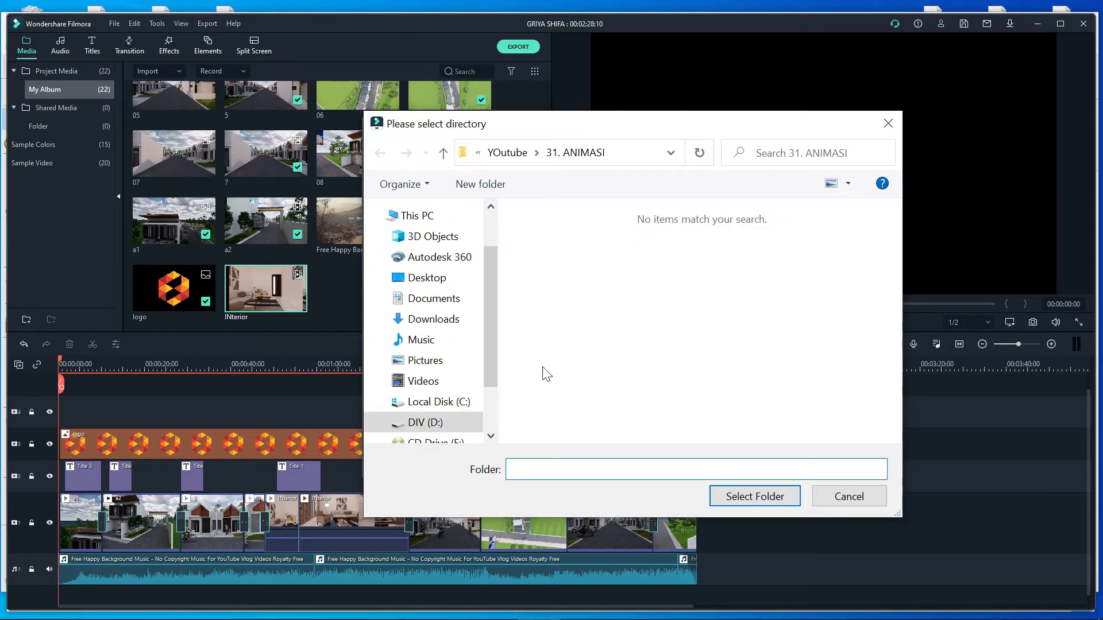
click(753, 495)
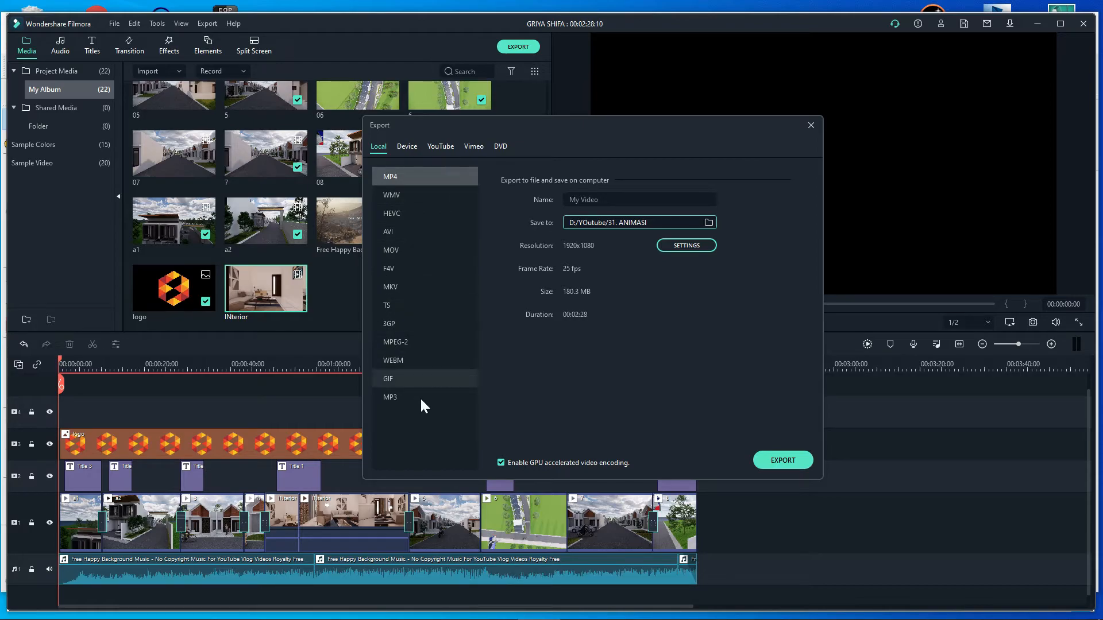
- Compare the AVI, MKV and MP3 export formats and choose MP4 as the output format
click(415, 233)
click(406, 284)
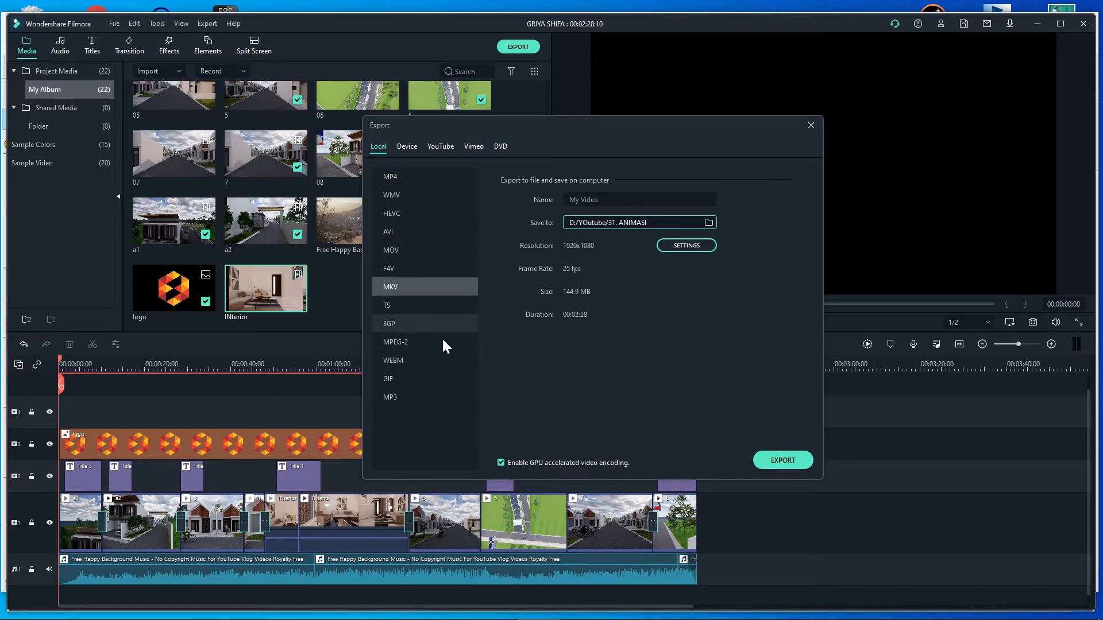
click(418, 397)
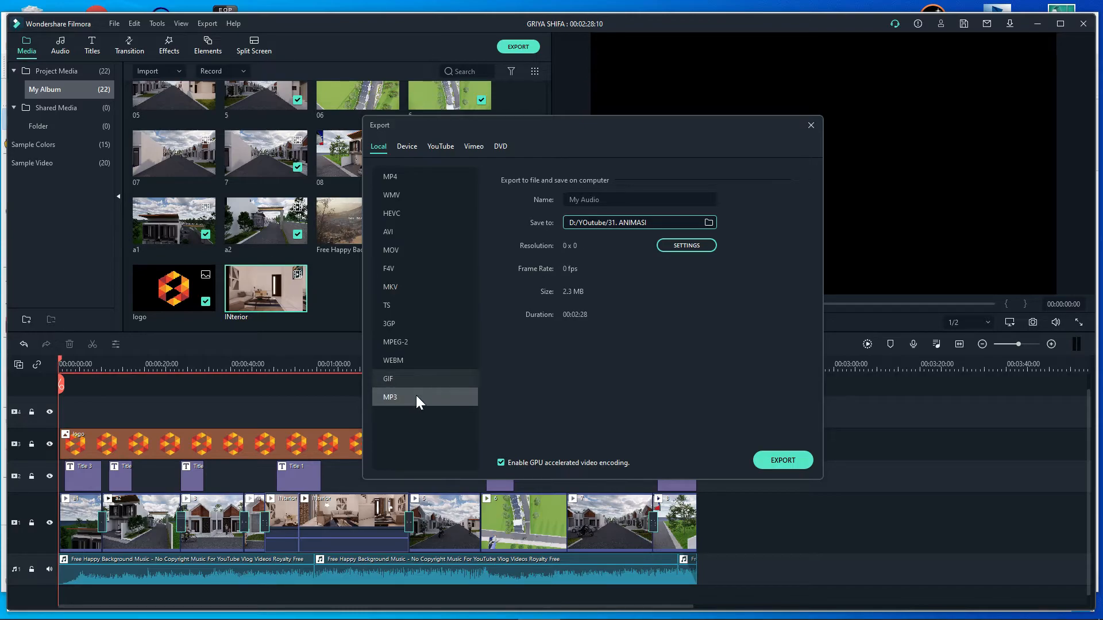
click(391, 172)
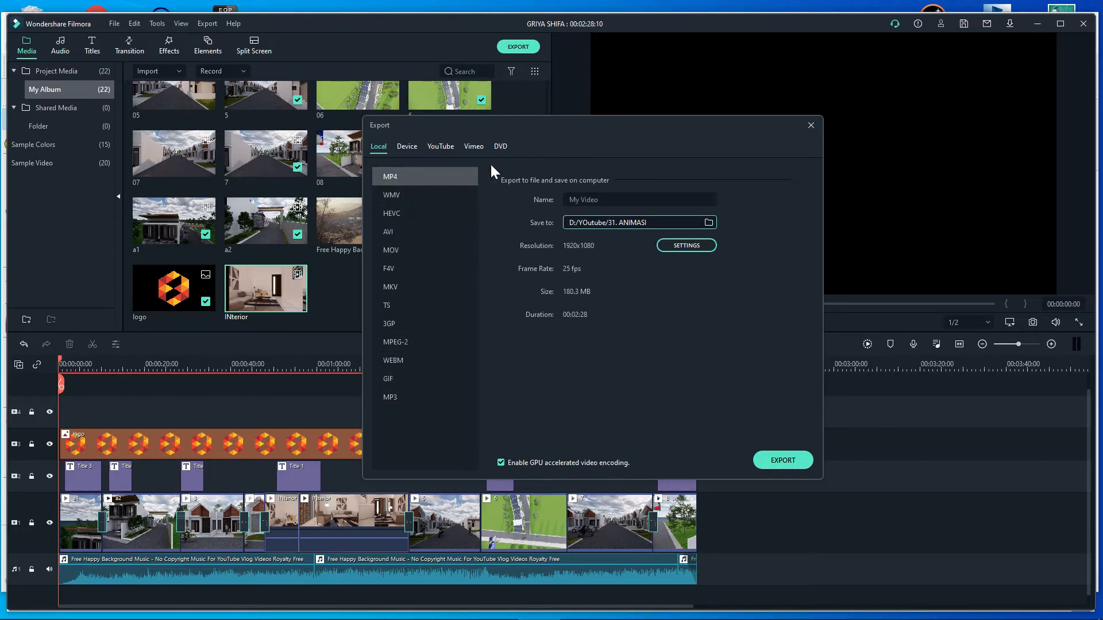
click(421, 286)
click(407, 172)
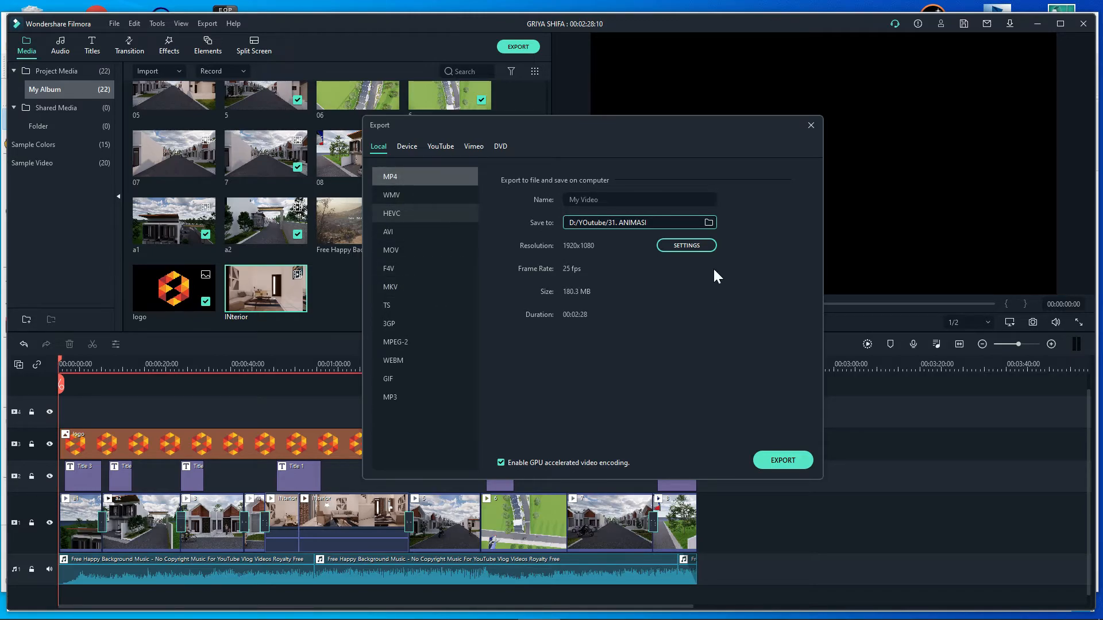
- Open the MP4 encoding settings and set the video resolution to 4096x2160
click(681, 246)
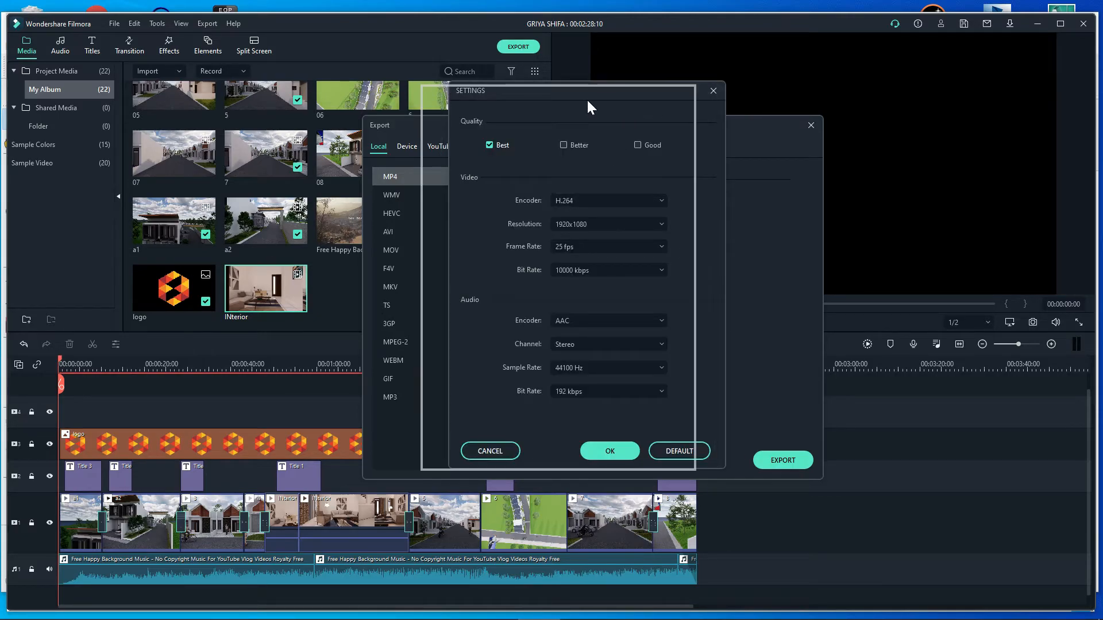
click(512, 213)
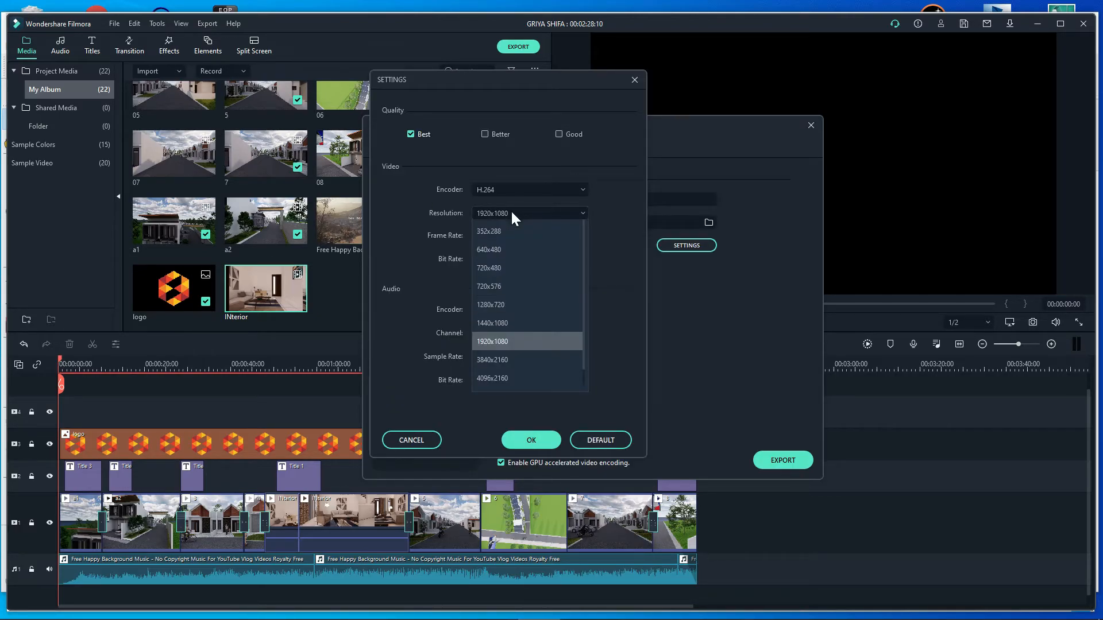
scroll(548, 407, down, 1)
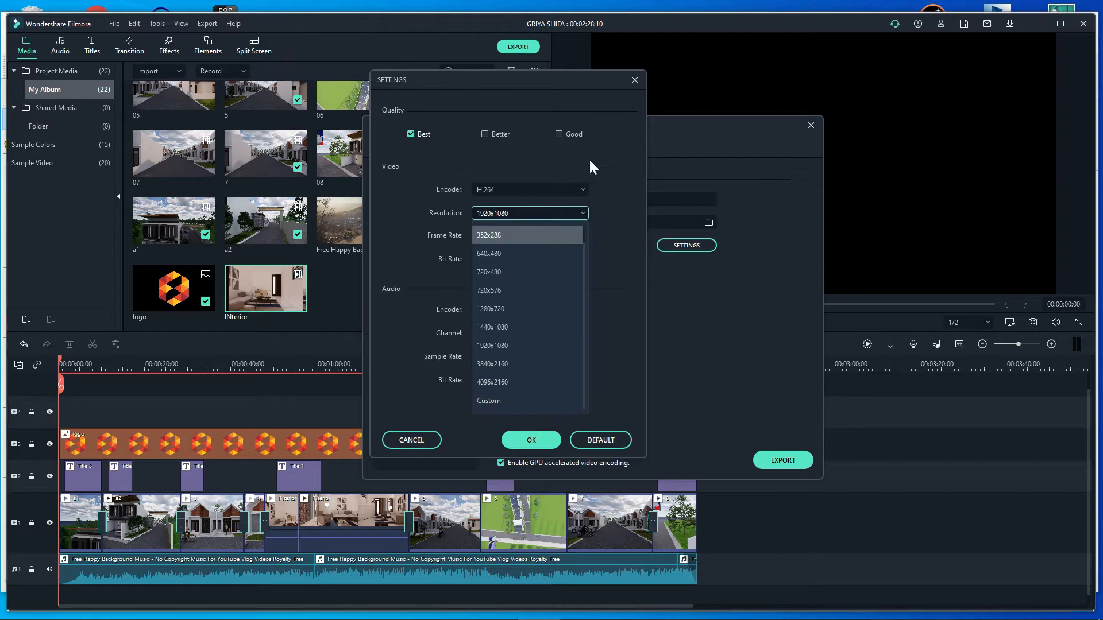
click(502, 382)
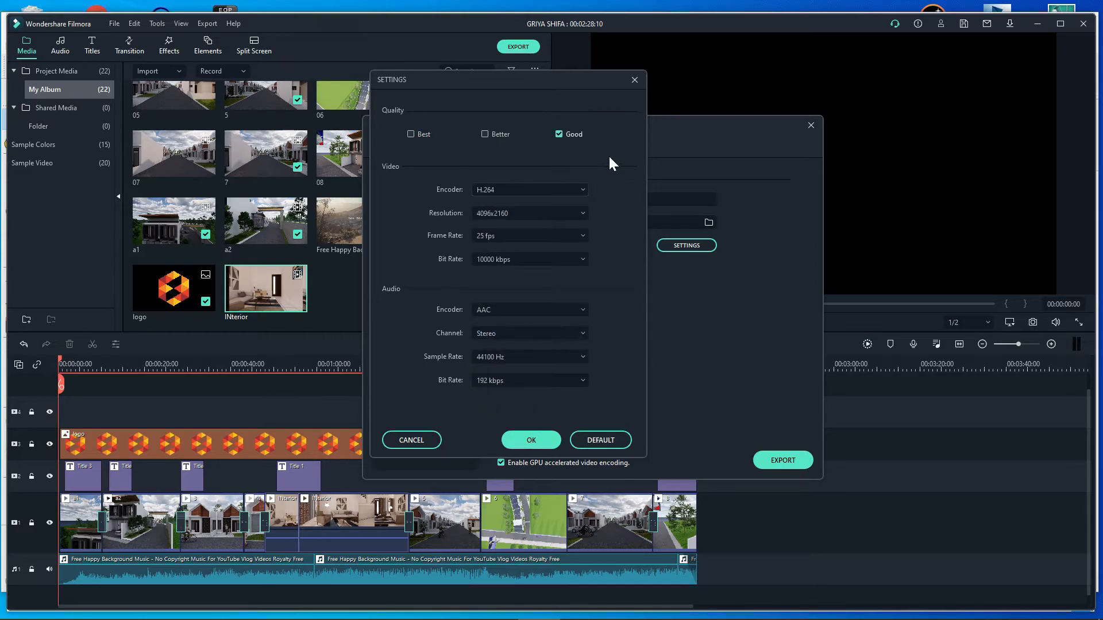
- Set the MP4 export quality to Best and the frame rate to 60 fps, and confirm the encoding settings
click(418, 134)
click(498, 236)
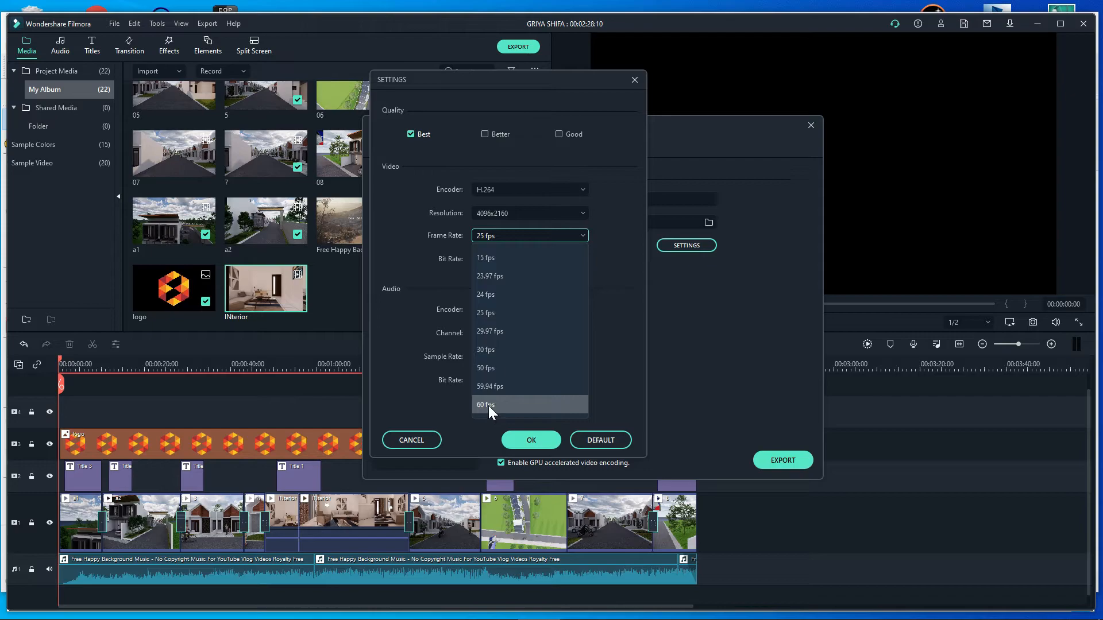
click(488, 406)
click(531, 444)
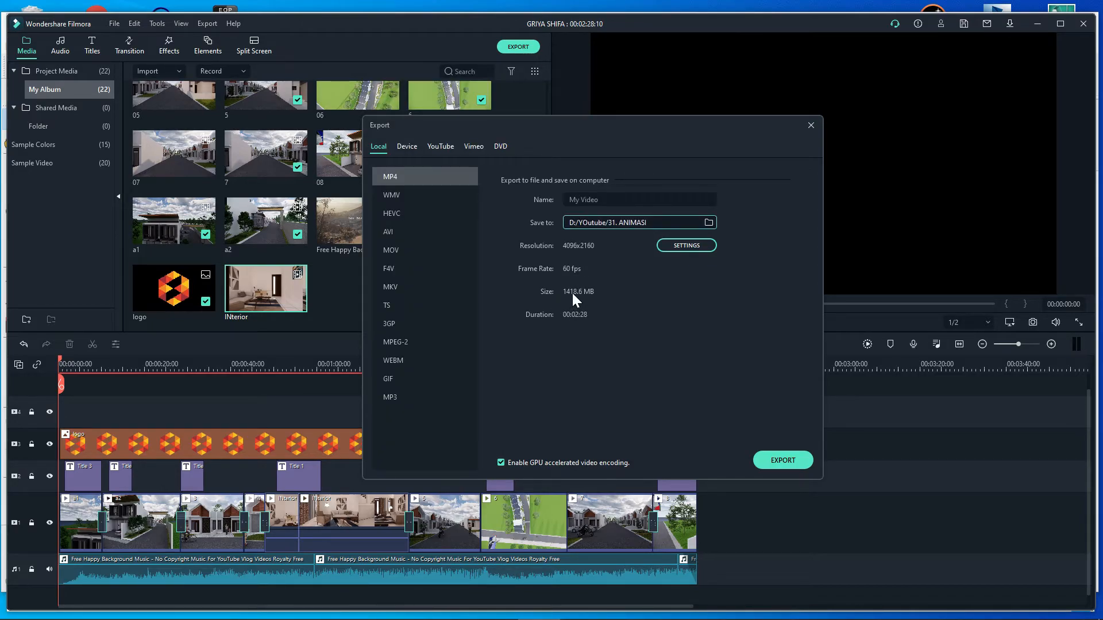
drag(598, 146, 566, 133)
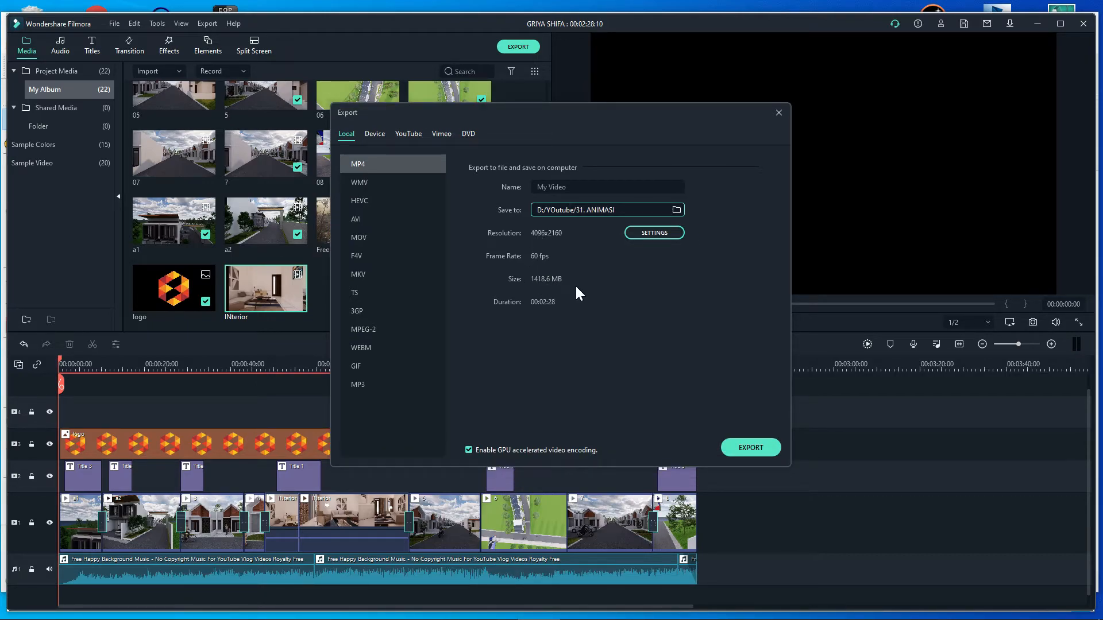
- Change the encoding settings to 1920x1080 resolution and Better quality, and start exporting the video
click(670, 234)
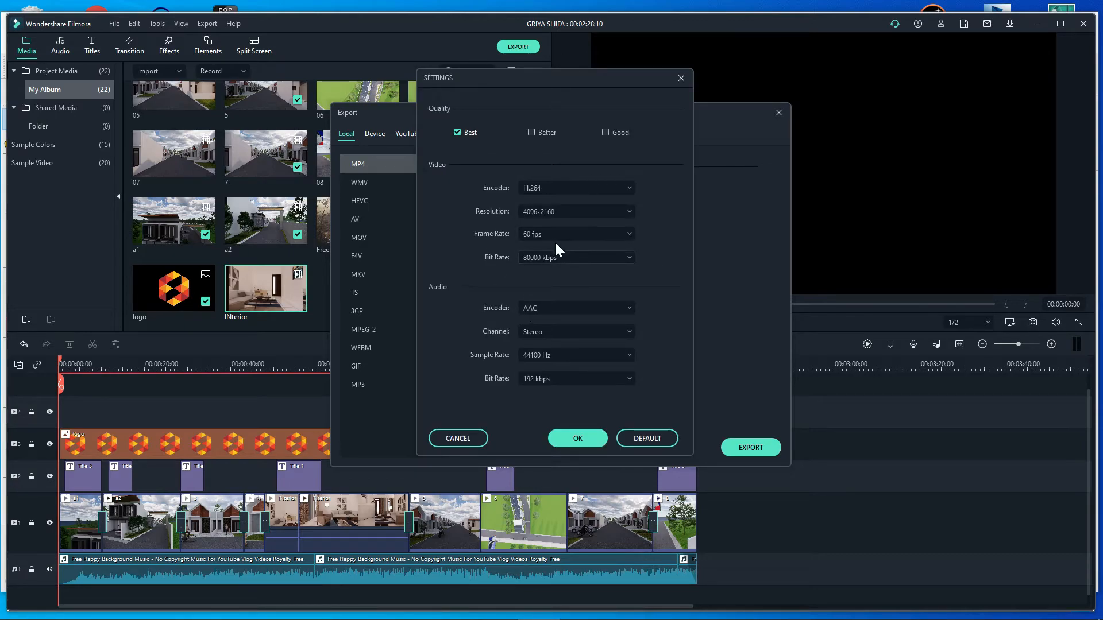
click(581, 211)
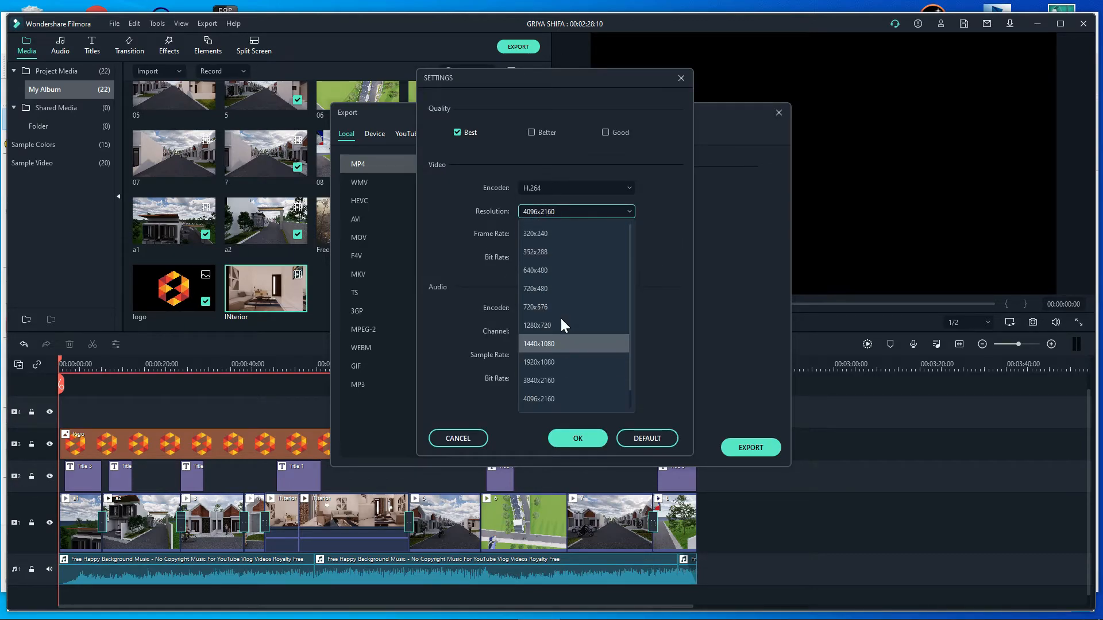
click(587, 363)
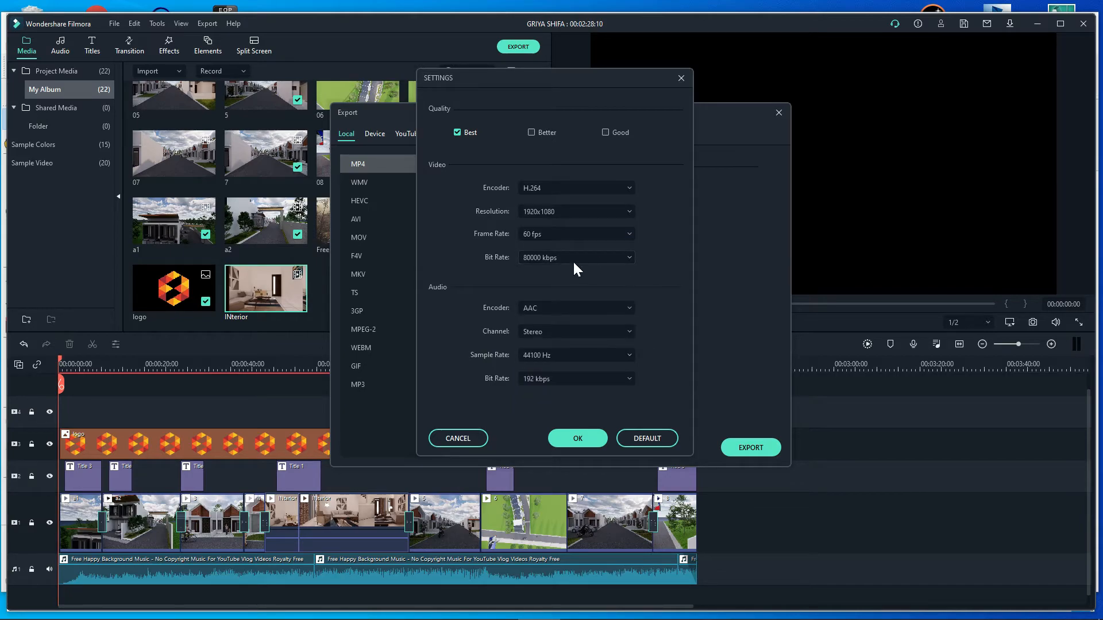
click(539, 132)
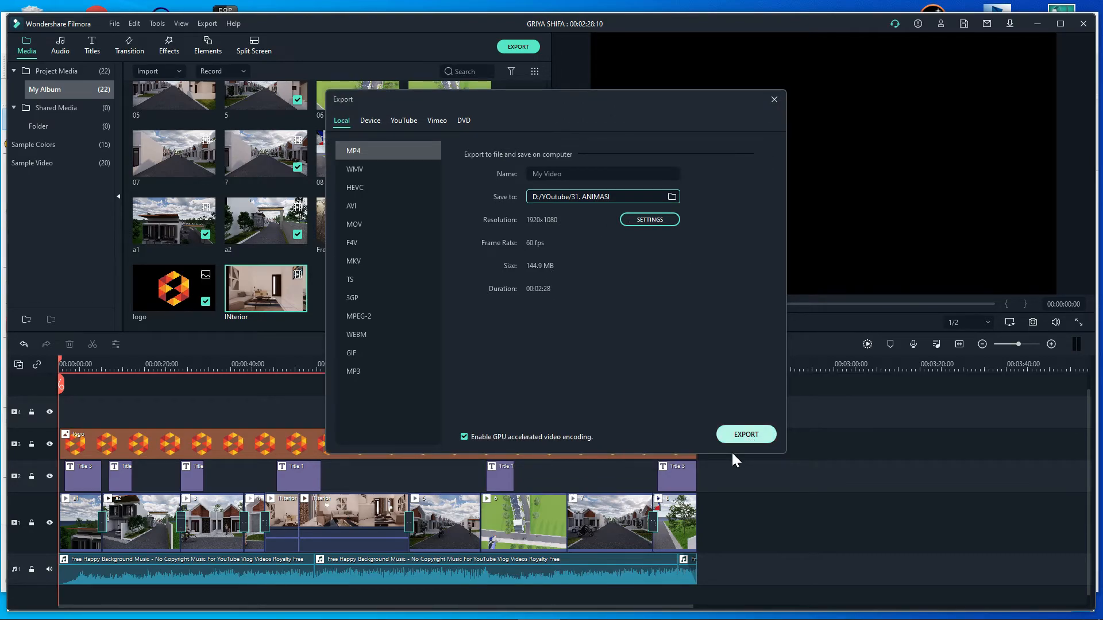
click(725, 436)
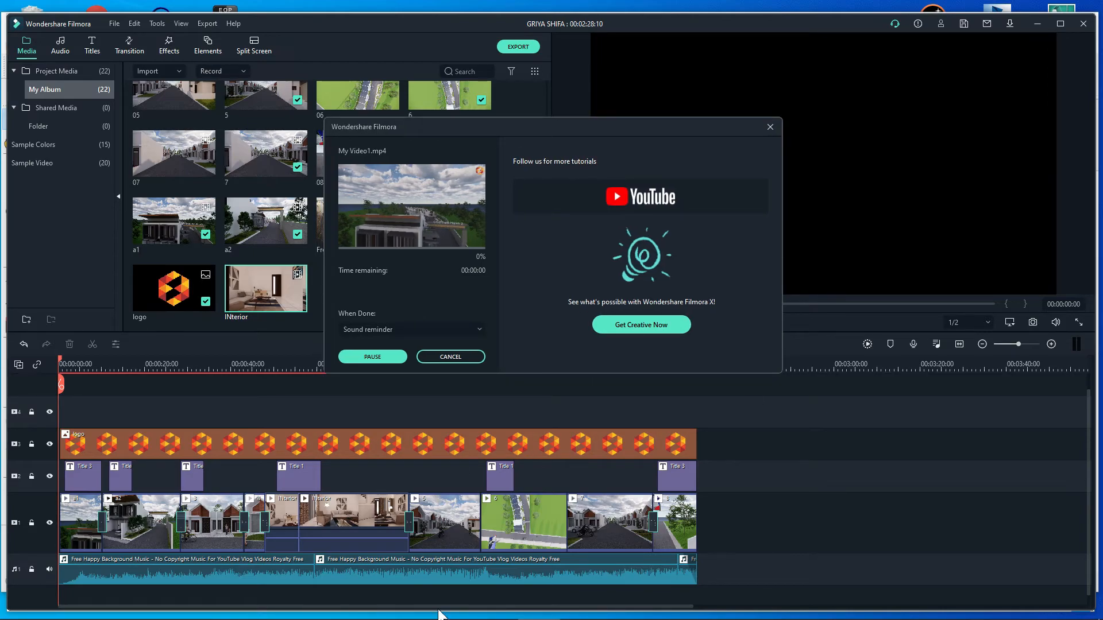
- Switch to Chrome and open the YouTube website
mouse_move(372, 614)
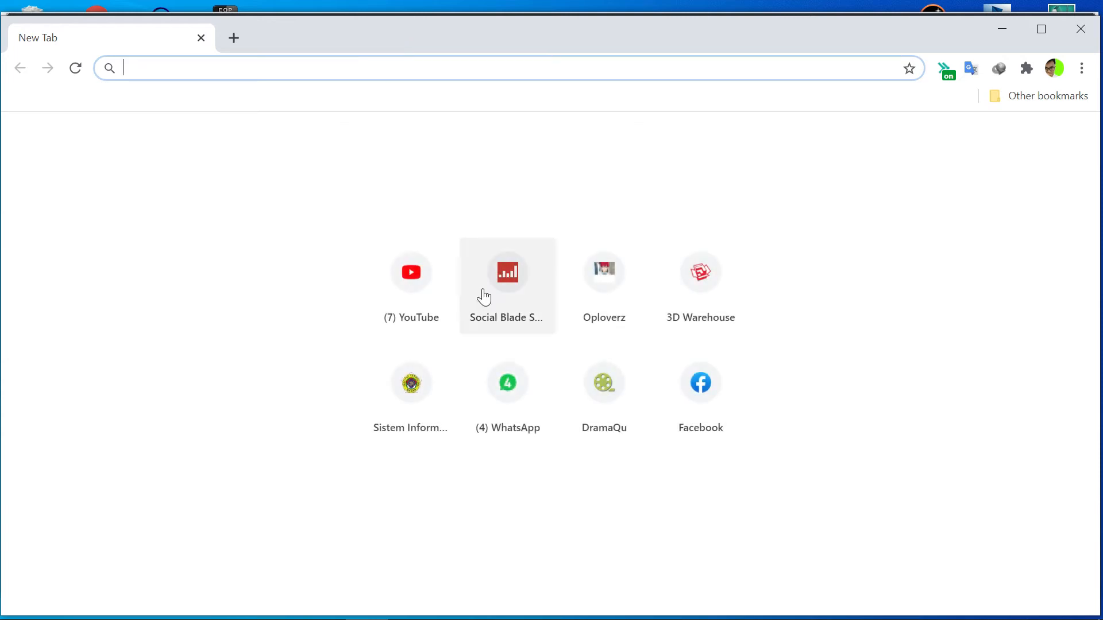
click(418, 285)
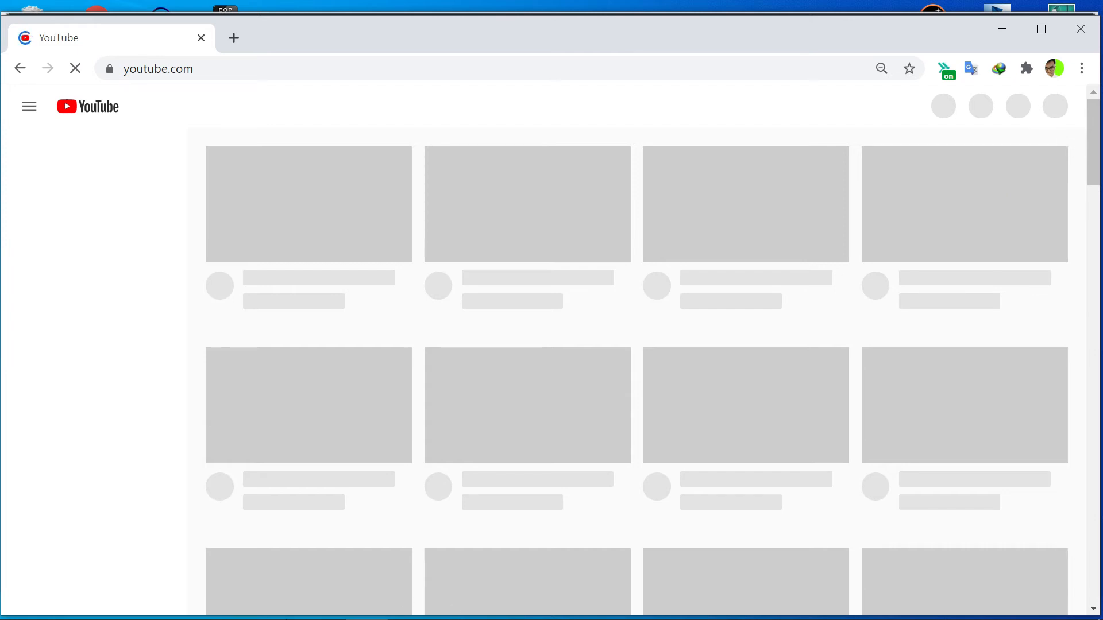
- Switch to File Explorer, play SHAFA - ANIMASI ( BARU ).mp4 from the PAYA PROJECT folder and skip ahead to about 0:30
click(151, 603)
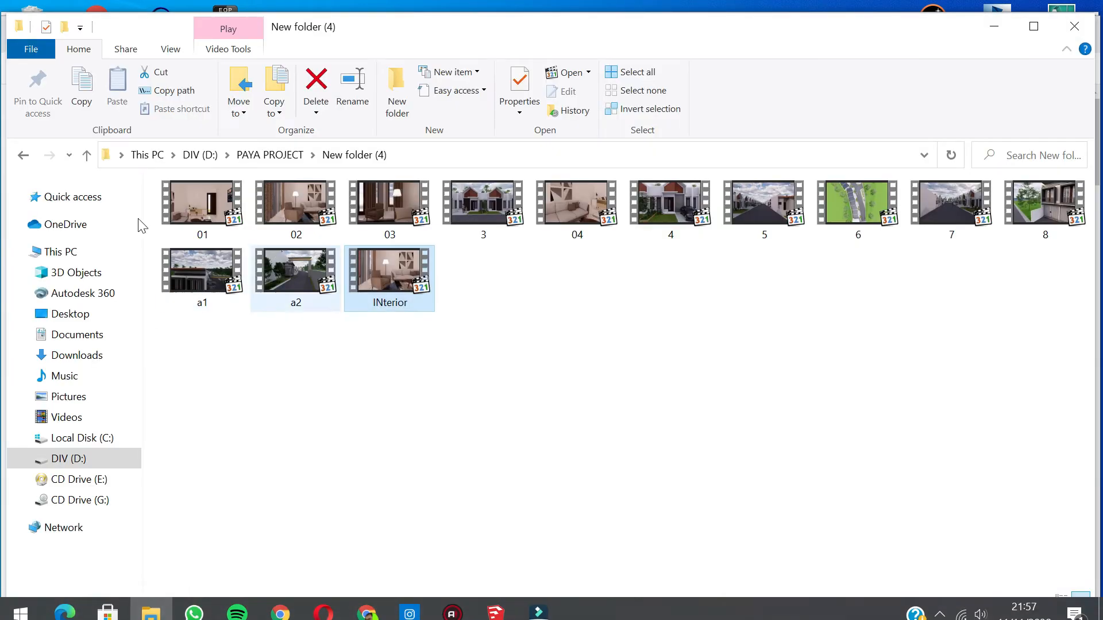
click(87, 155)
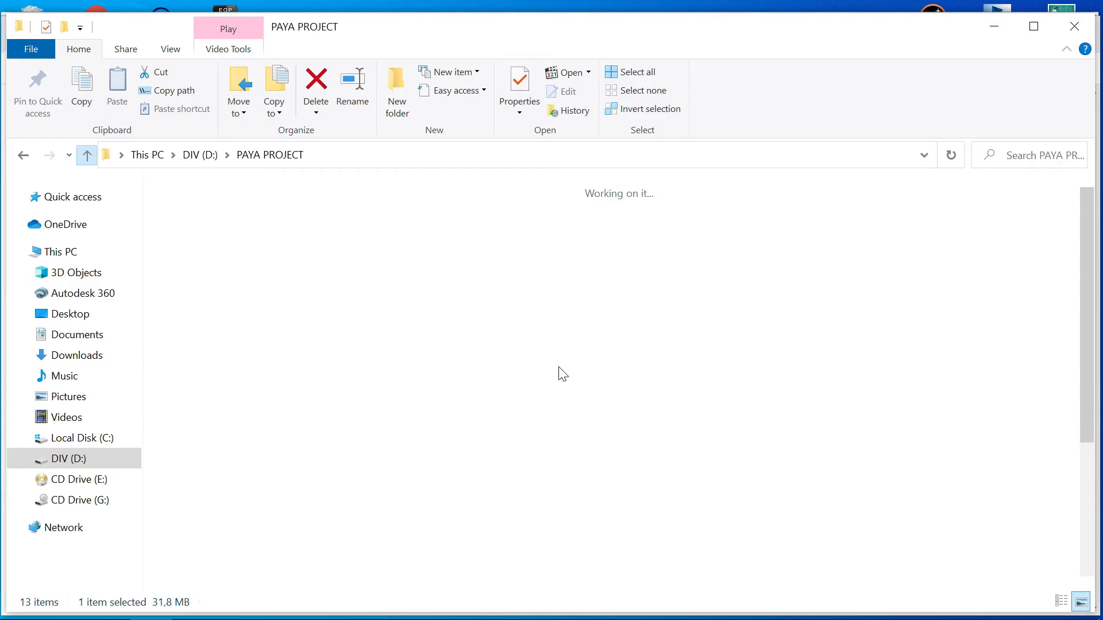
scroll(665, 419, down, 3)
click(487, 520)
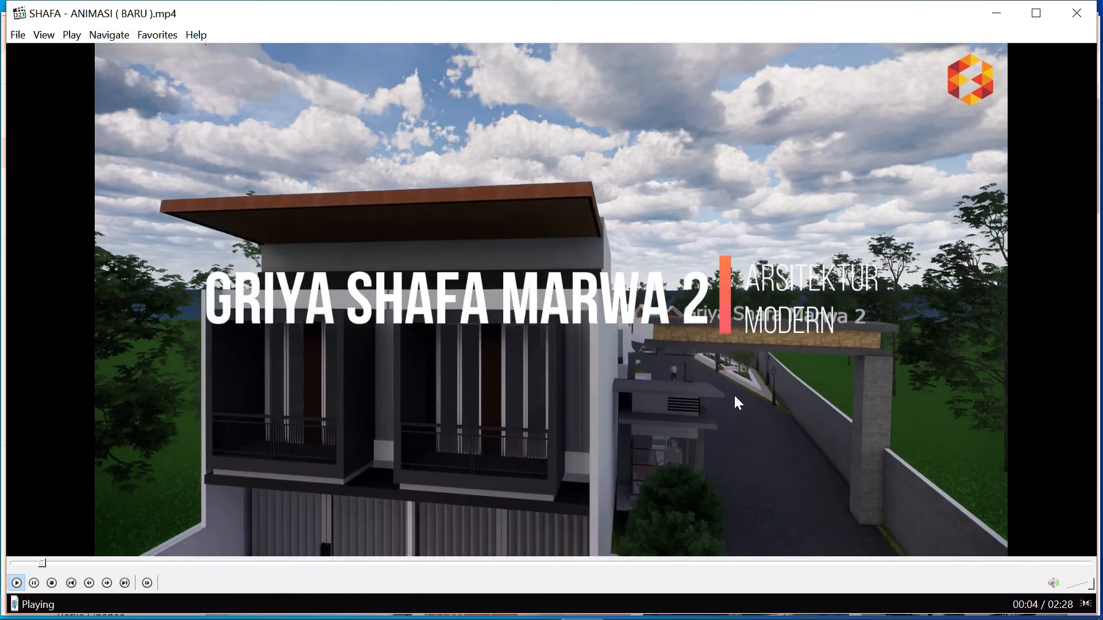
click(224, 563)
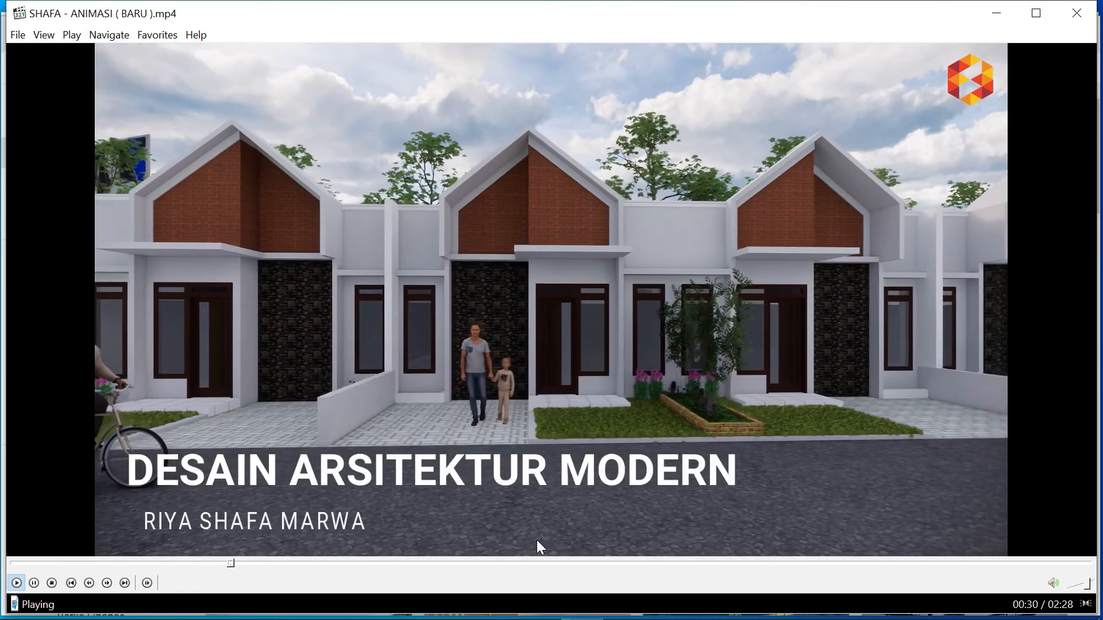
- Close the video player and return to Filmora to check the export progress of the animation
drag(942, 23, 913, 52)
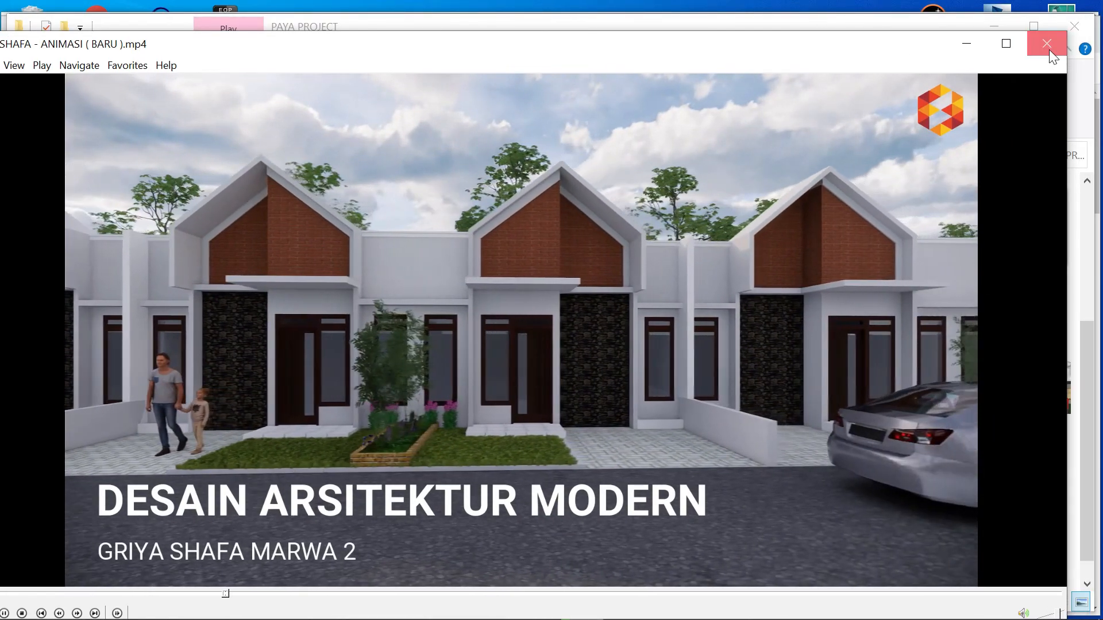
click(1048, 46)
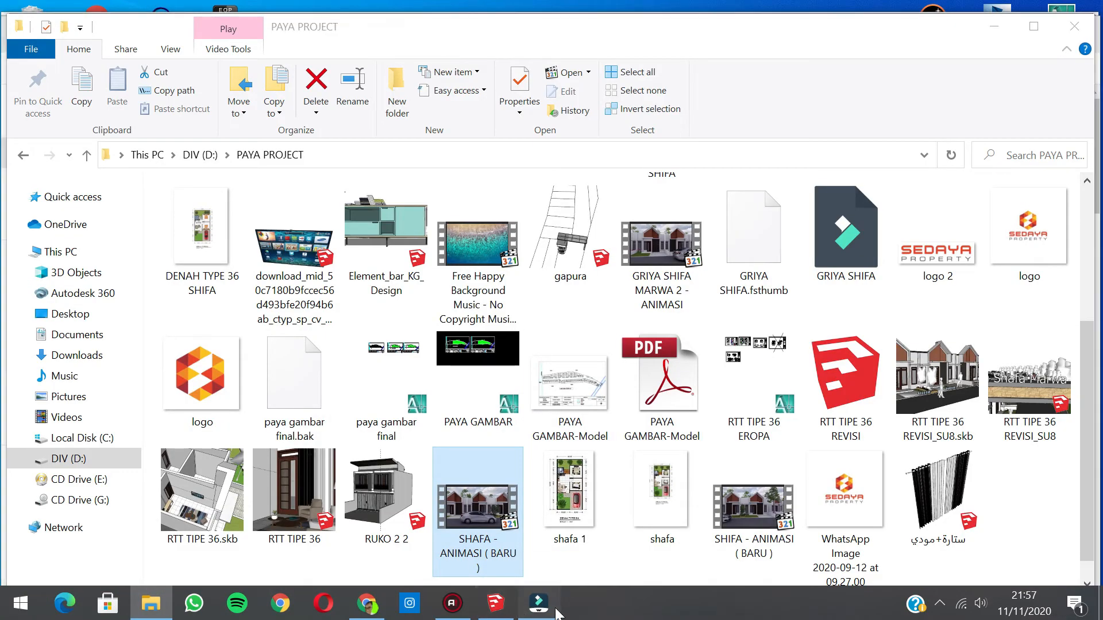
click(539, 604)
drag(592, 128, 596, 135)
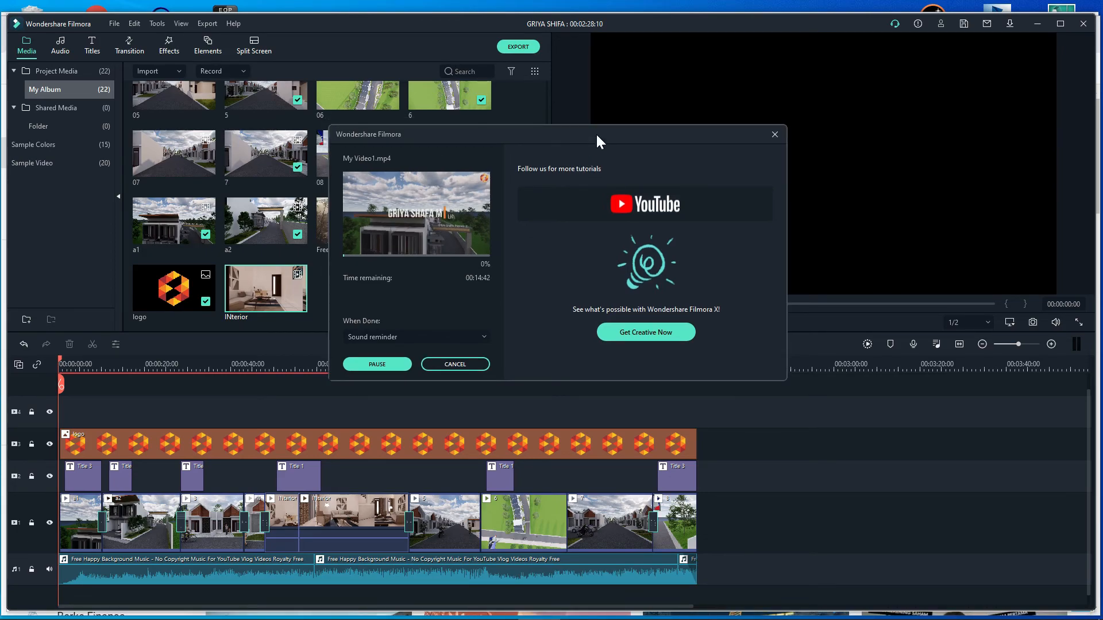